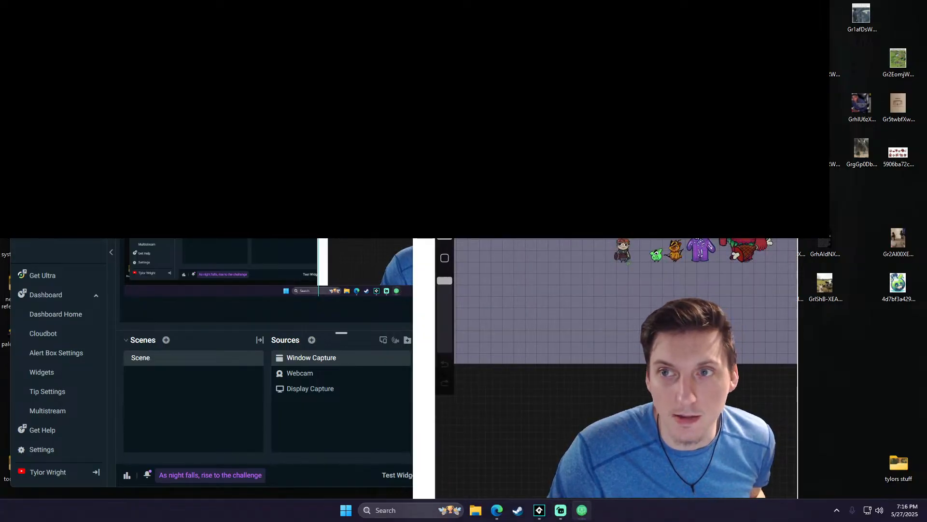
- Remove the existing Window Capture source from the scene in Streamlabs Desktop
click(582, 511)
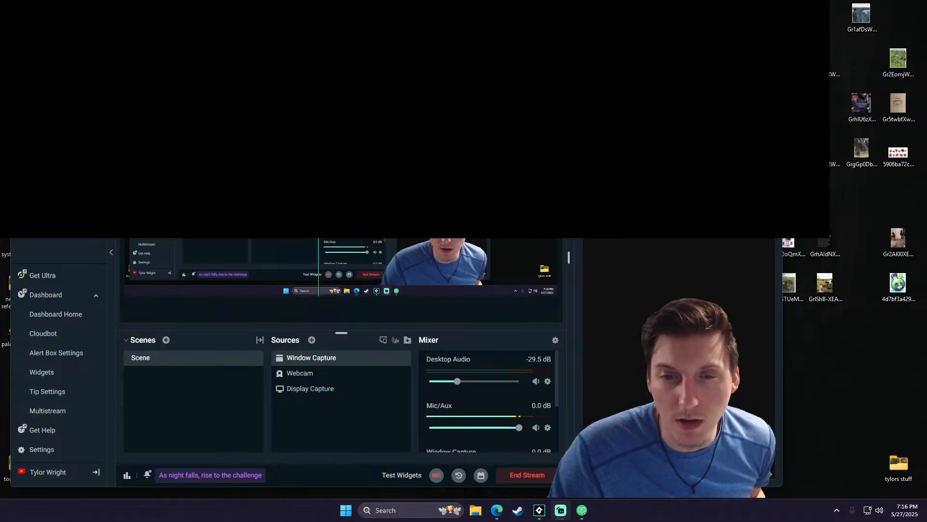
right_click(355, 360)
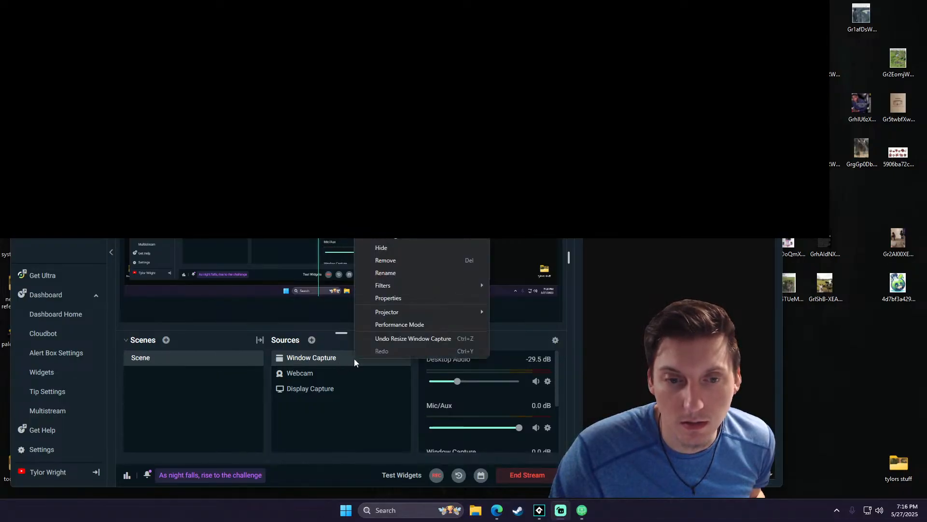
click(339, 362)
click(391, 358)
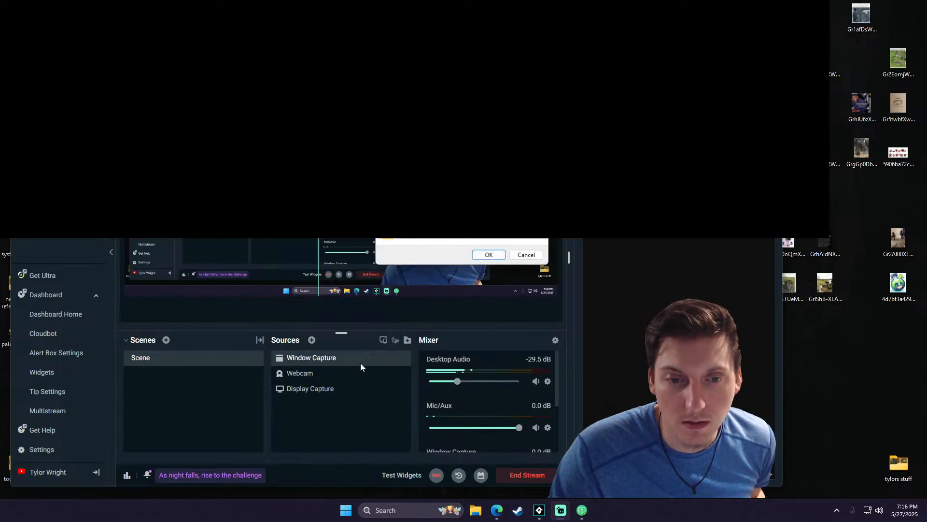
click(488, 256)
- Look through the available source types for one suited to capturing the AirDroid Cast window
click(312, 339)
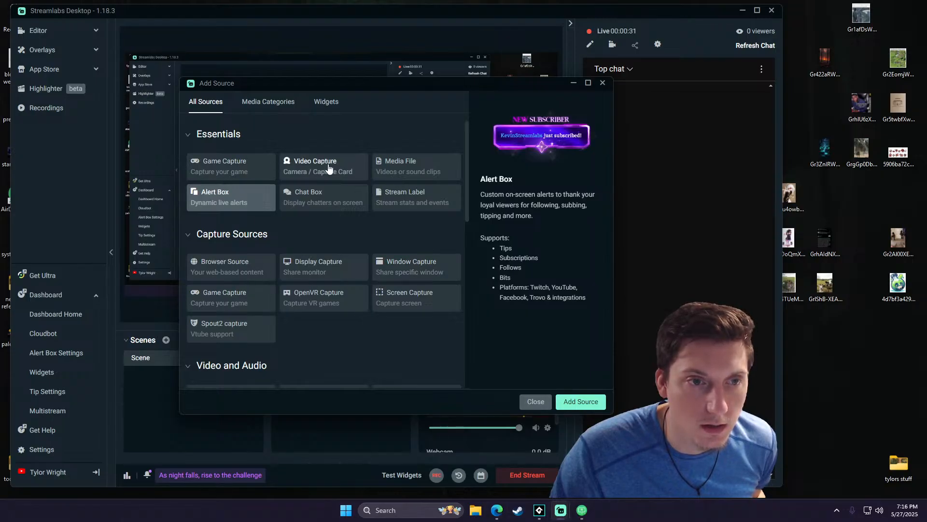
click(273, 104)
click(326, 102)
click(268, 101)
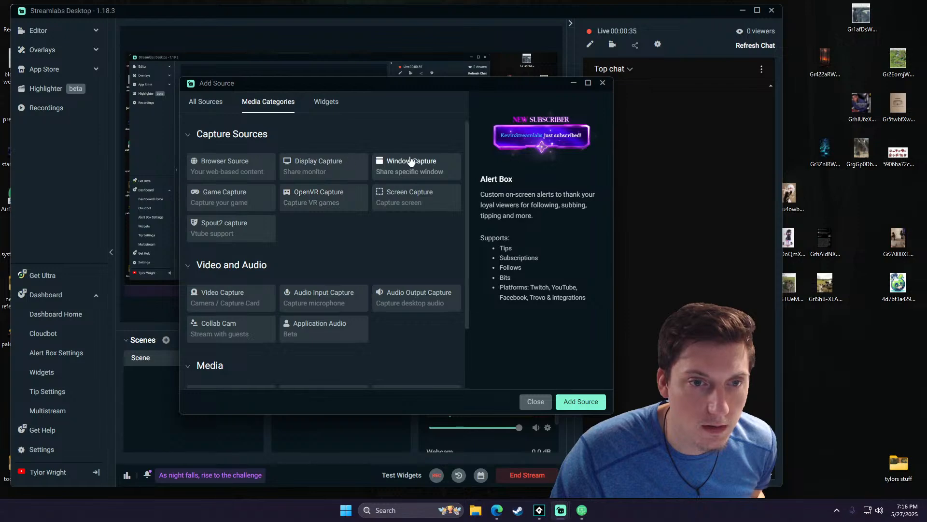
click(214, 104)
click(269, 102)
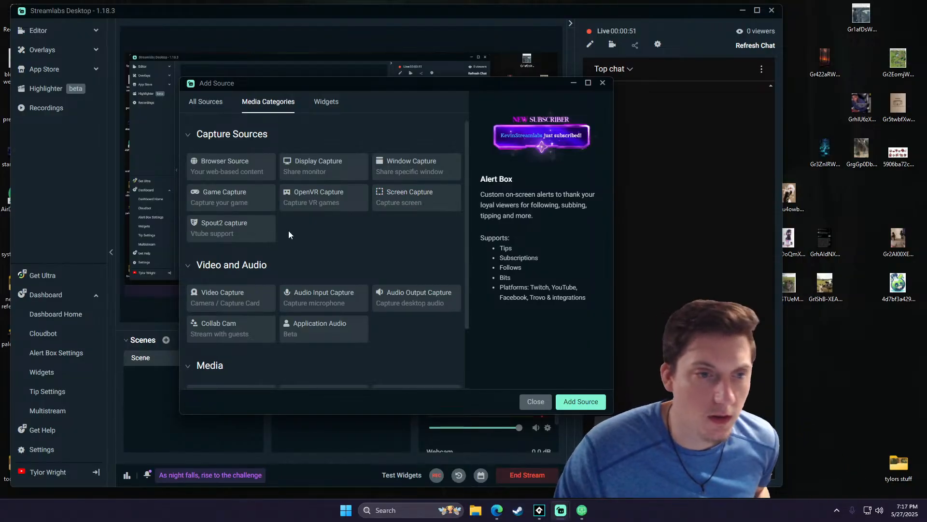
click(585, 511)
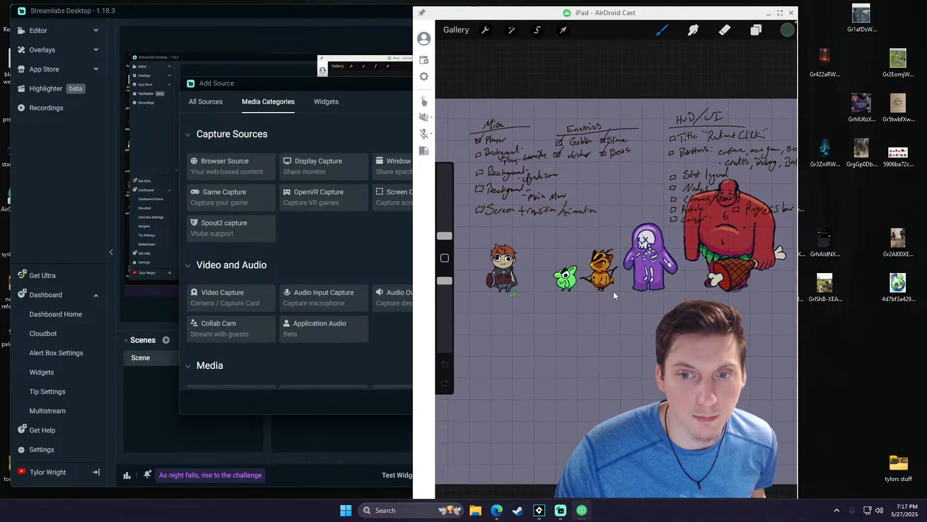
click(769, 13)
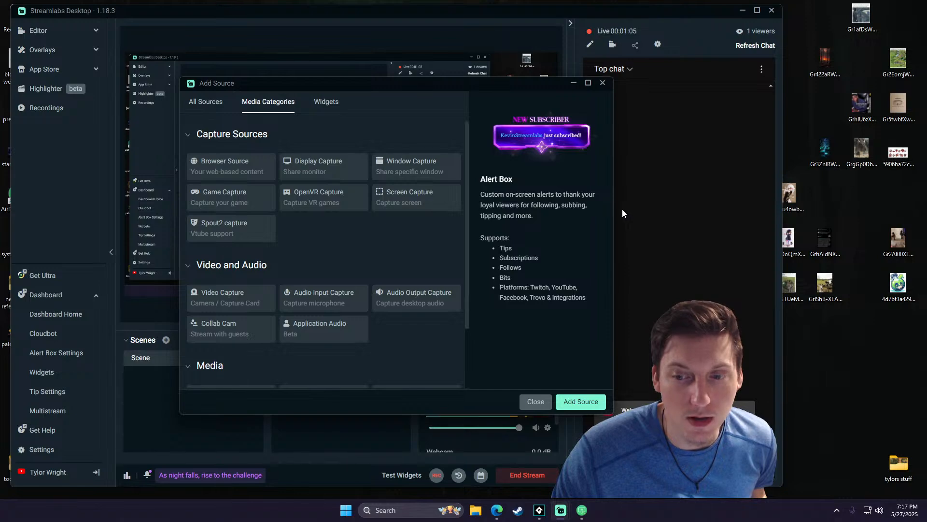
scroll(345, 289, down, 2)
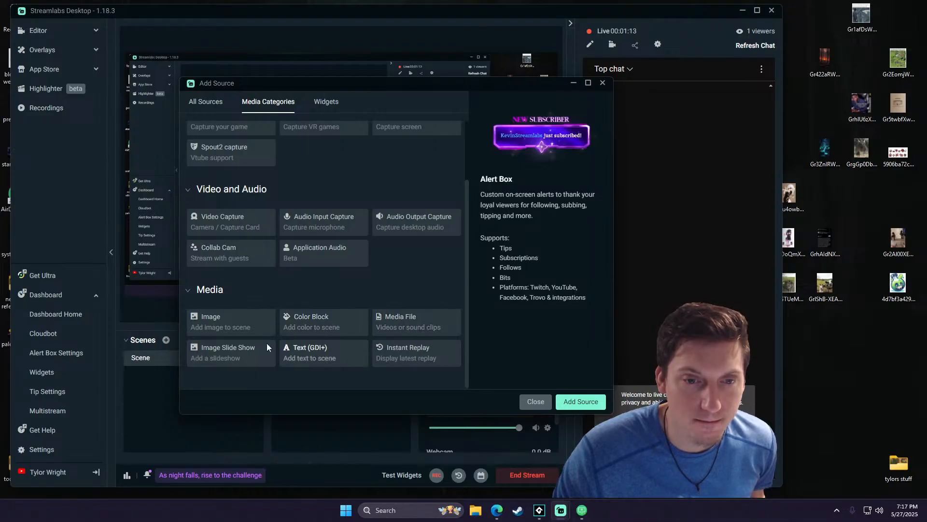
scroll(241, 173, up, 2)
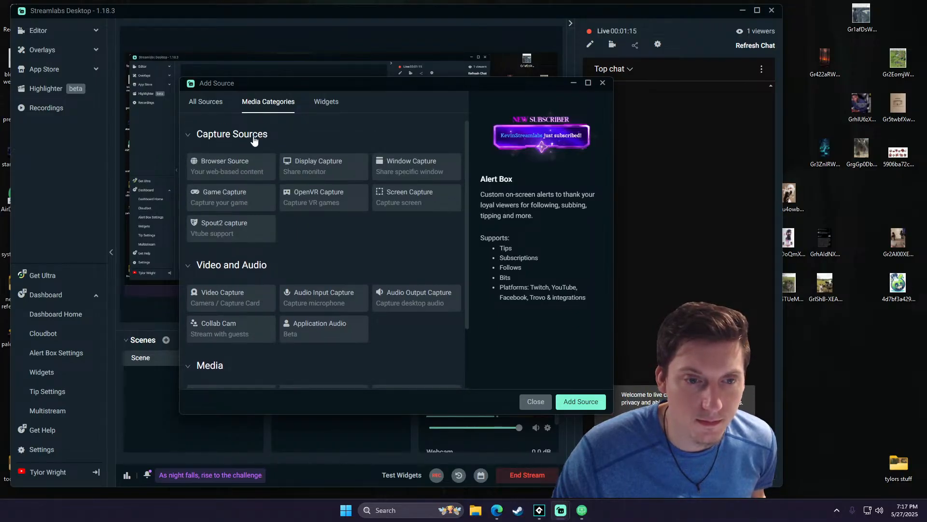
click(226, 303)
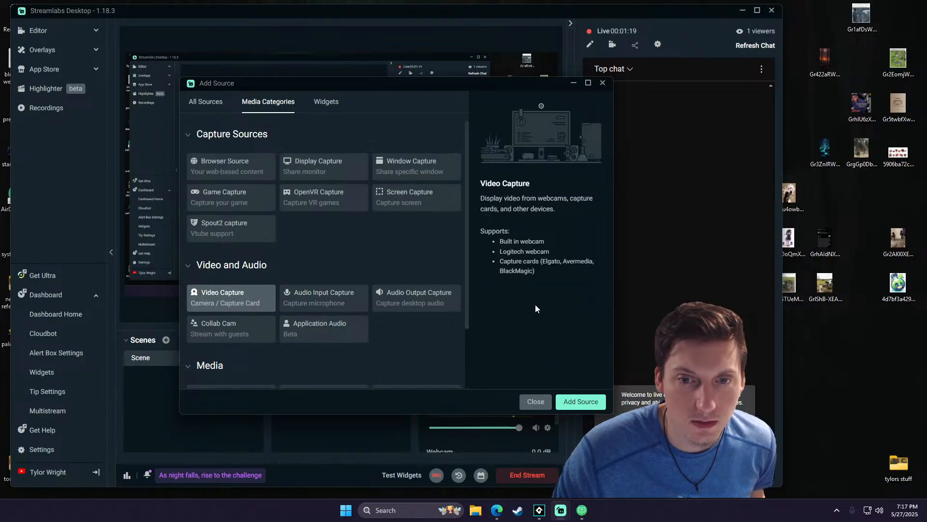
- Add a new Game Capture source to the scene
click(206, 102)
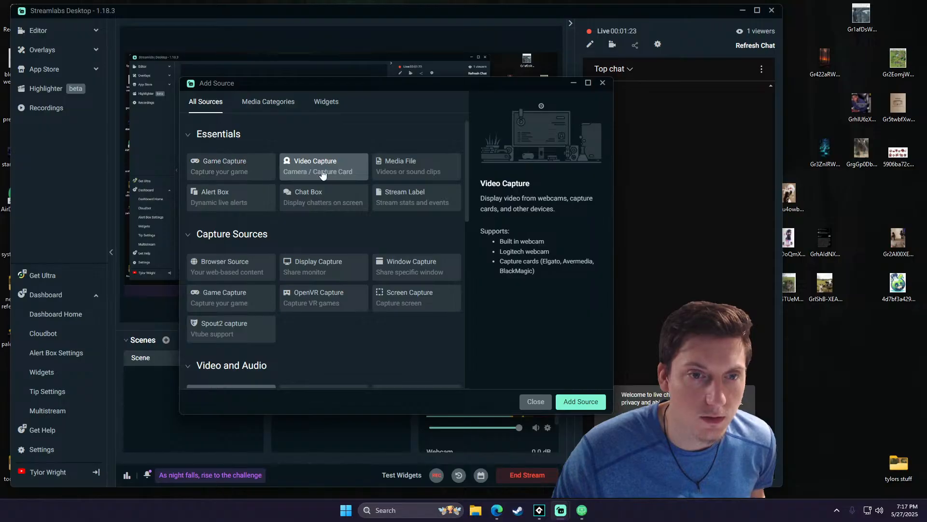
click(232, 166)
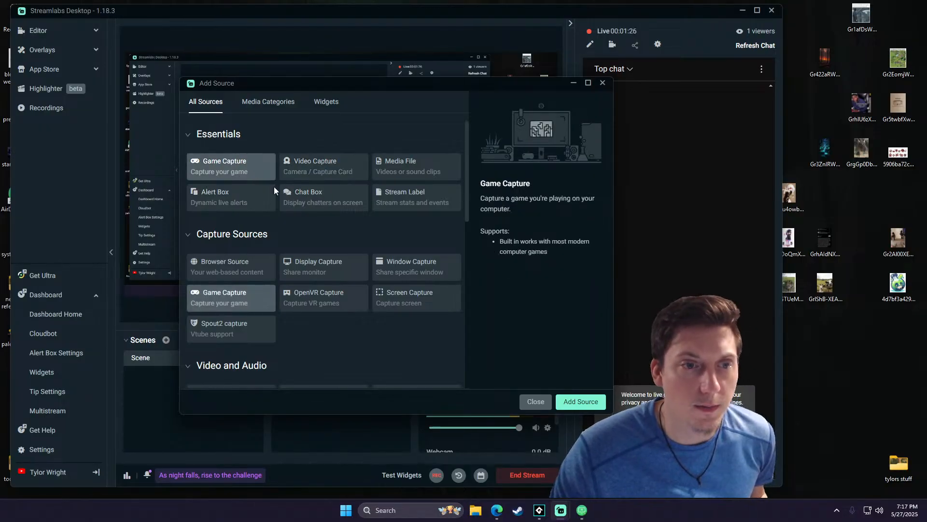
click(581, 402)
click(508, 312)
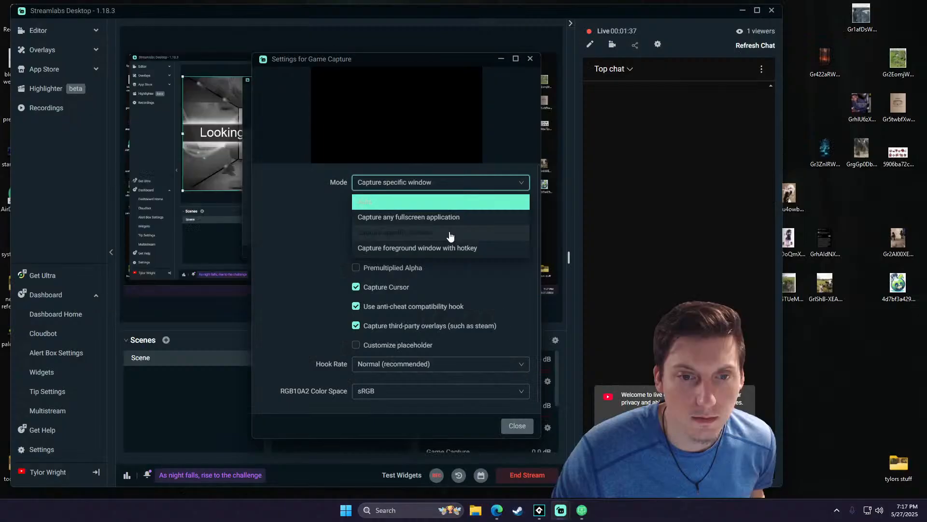
- Set the Game Capture mode to Capture specific window and its window to [AirDroidCast.exe]: AirDroid Cast-Host
click(447, 201)
click(495, 211)
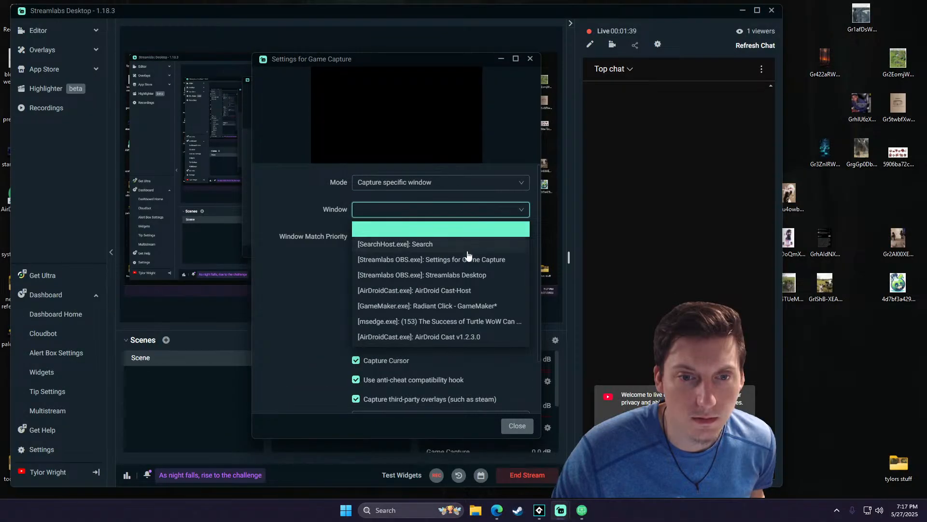
click(467, 291)
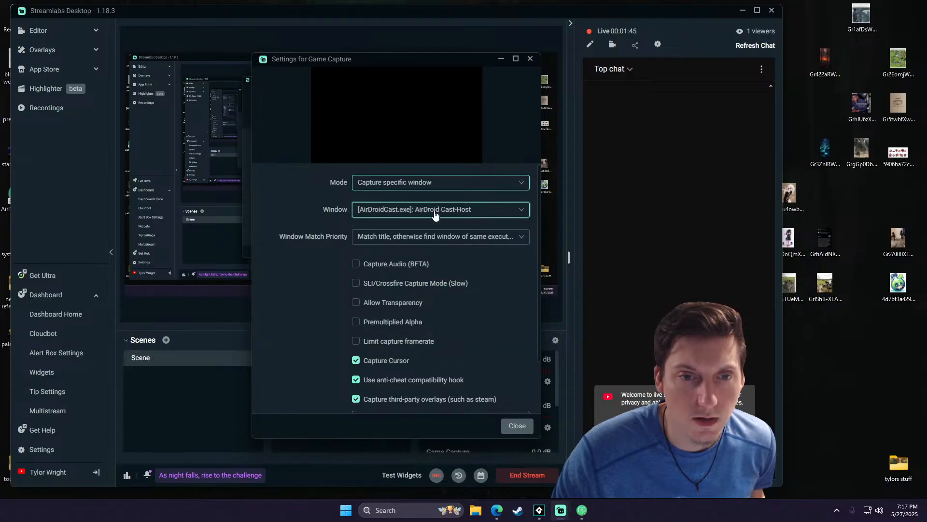
click(467, 236)
click(461, 240)
scroll(340, 297, down, 2)
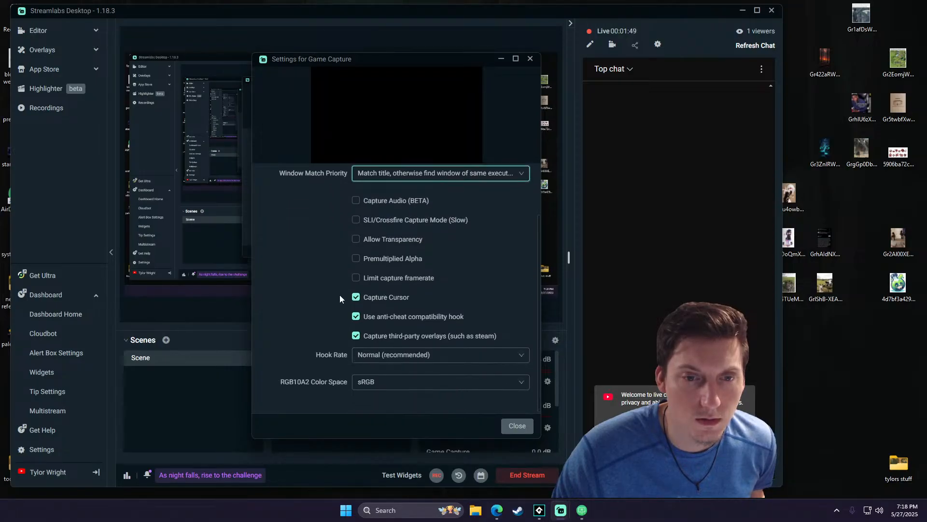
click(514, 426)
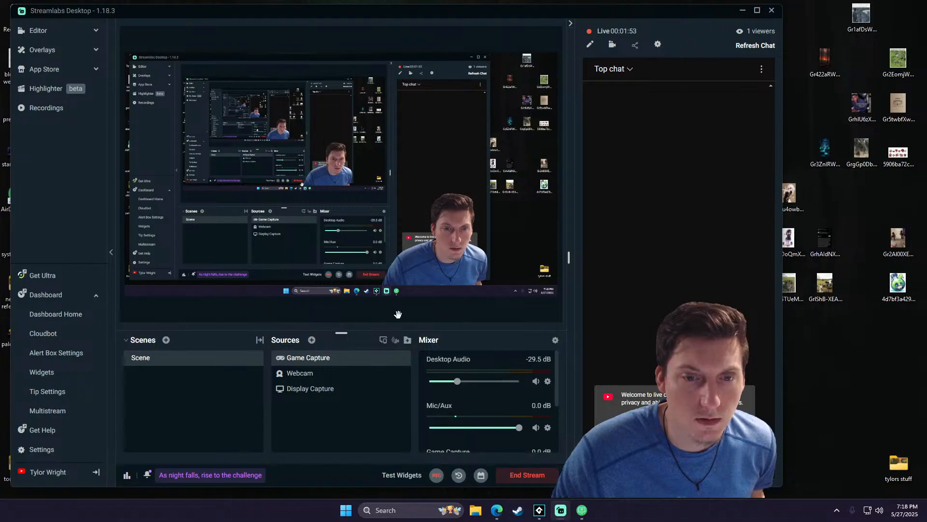
right_click(346, 358)
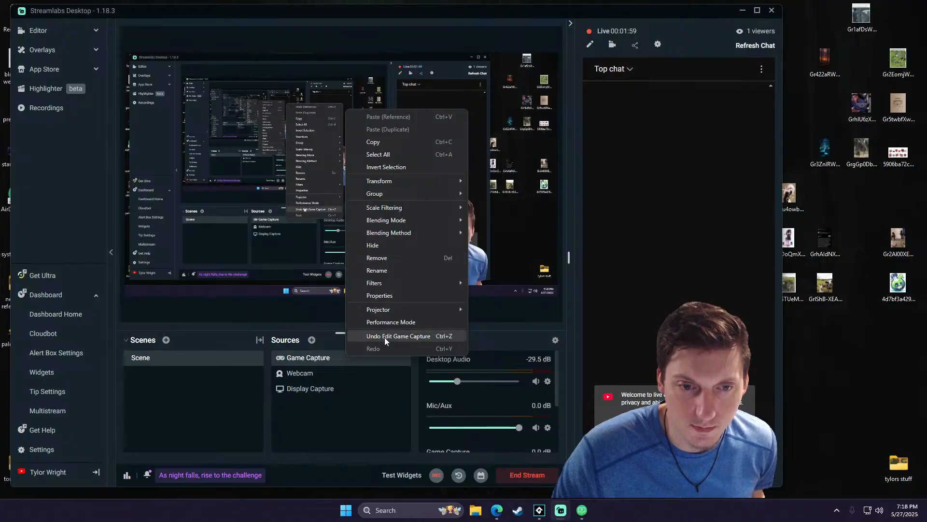
click(309, 362)
click(311, 339)
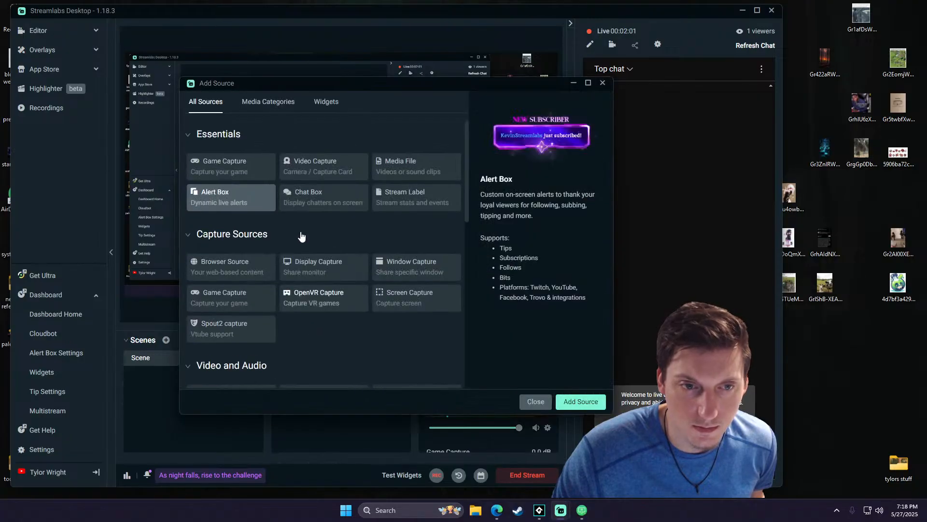
click(335, 270)
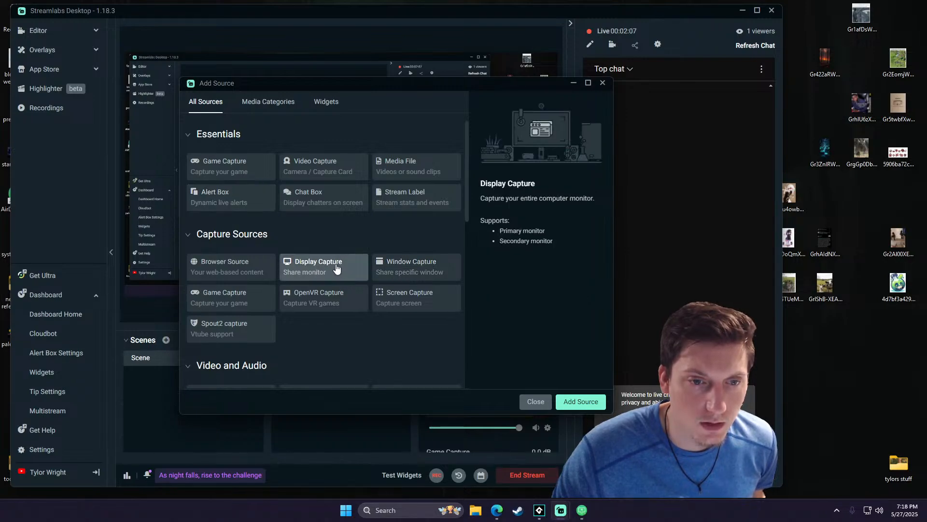
click(577, 401)
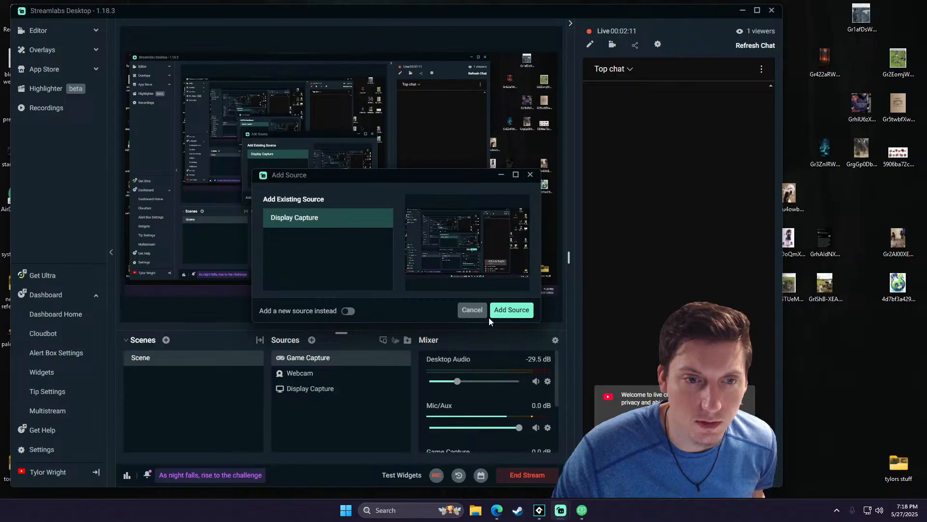
click(471, 310)
- Add a new Window Capture source and set its window to [AirDroidCast.exe]: AirDroid Cast-Host
click(312, 340)
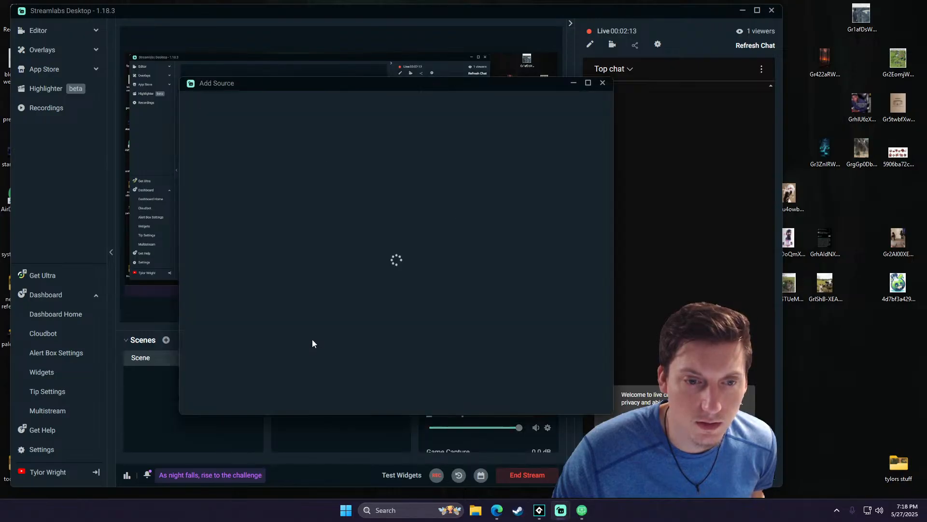
click(416, 266)
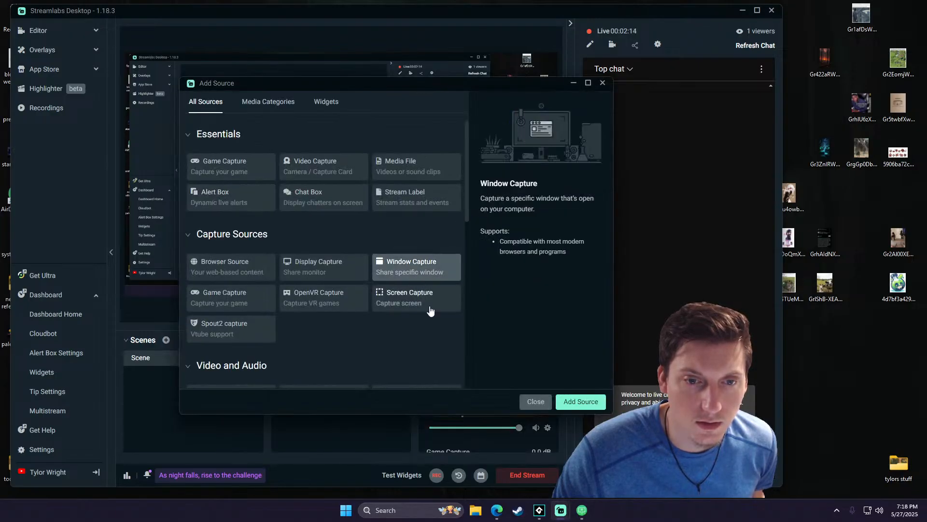
click(578, 401)
click(512, 310)
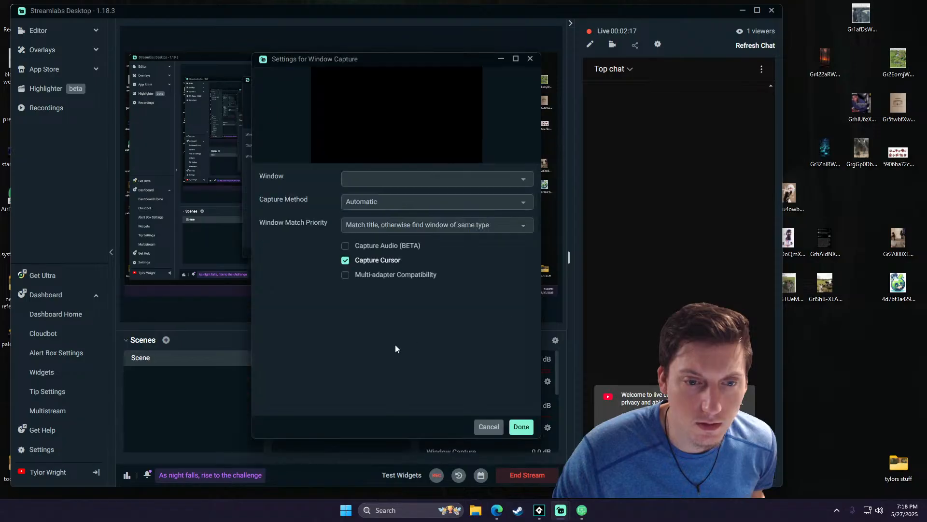
click(466, 180)
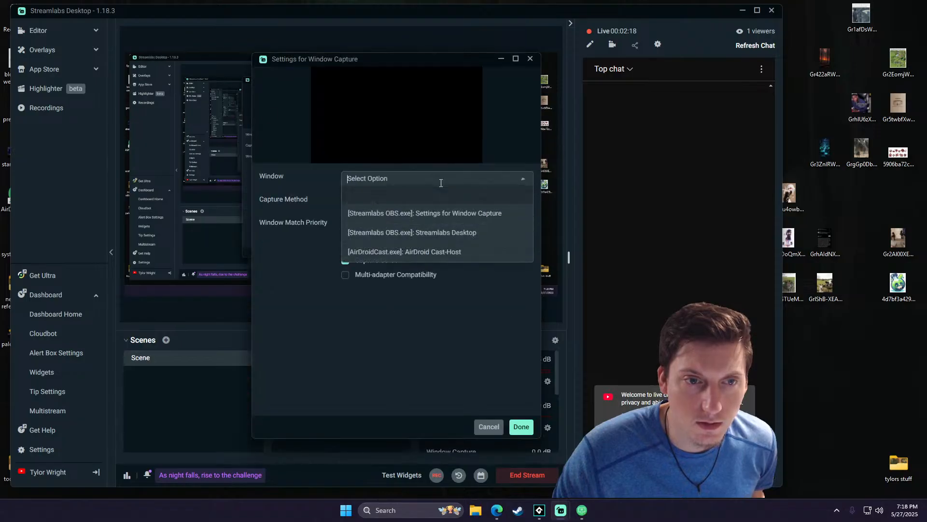
click(416, 251)
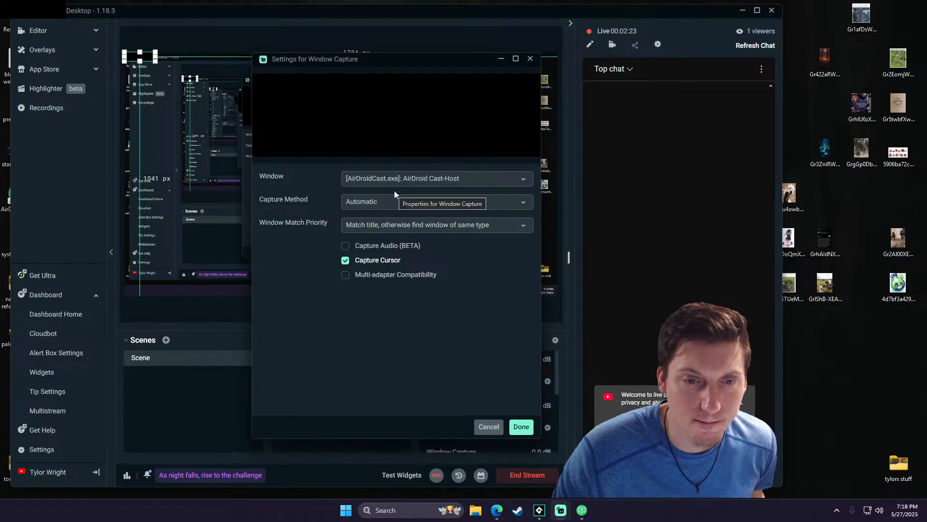
- Turn off Capture Cursor and set the window match priority to Match title, otherwise find window of same executable
click(391, 275)
click(364, 246)
click(356, 247)
click(346, 275)
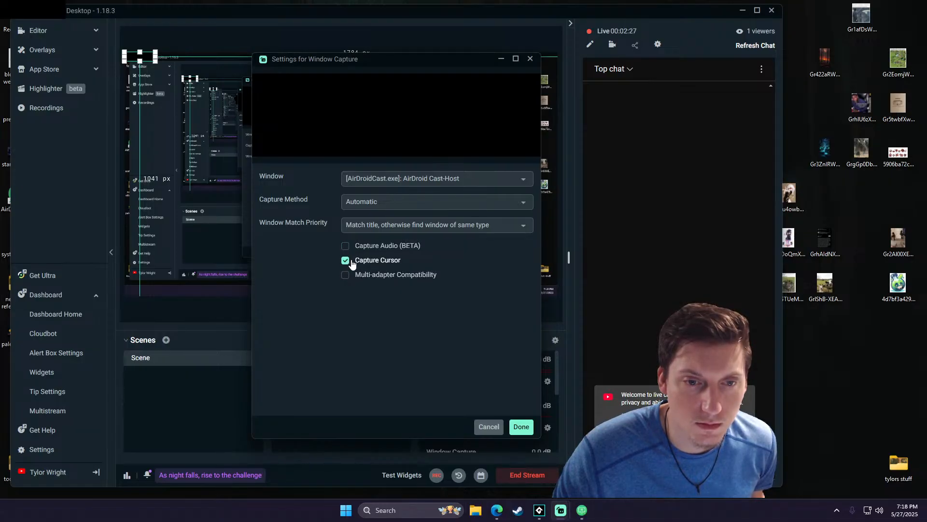
click(523, 229)
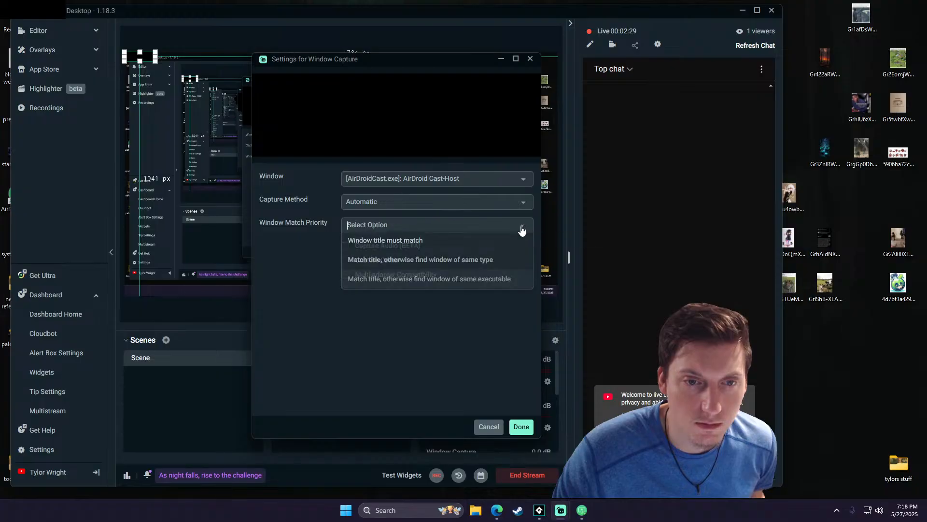
click(471, 261)
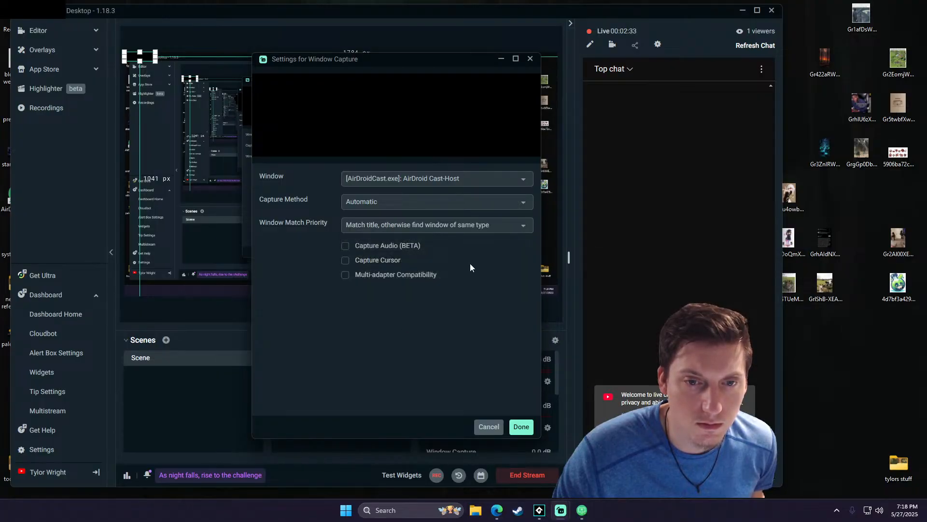
click(518, 229)
click(468, 279)
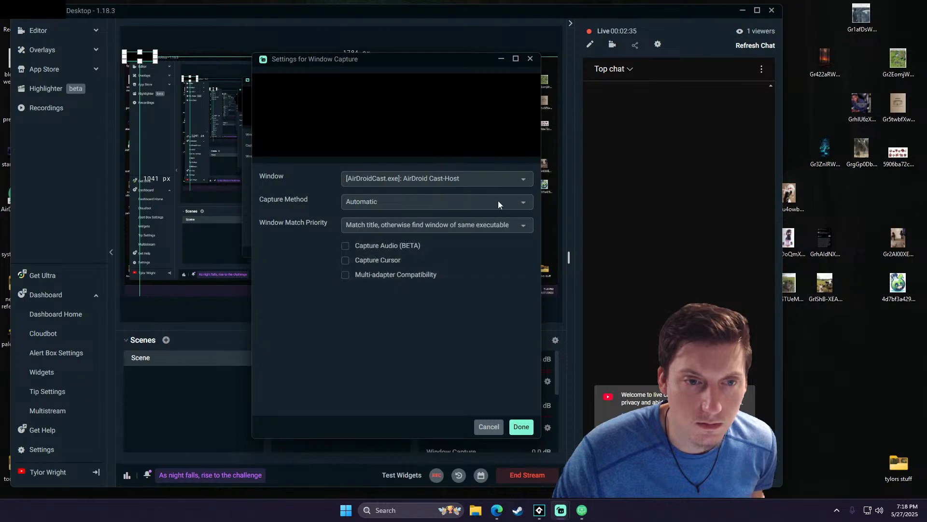
- Try the Windows 10 (1903 and up) and BitBlt (Windows 7 and up) capture methods, and set it back to Automatic
click(499, 201)
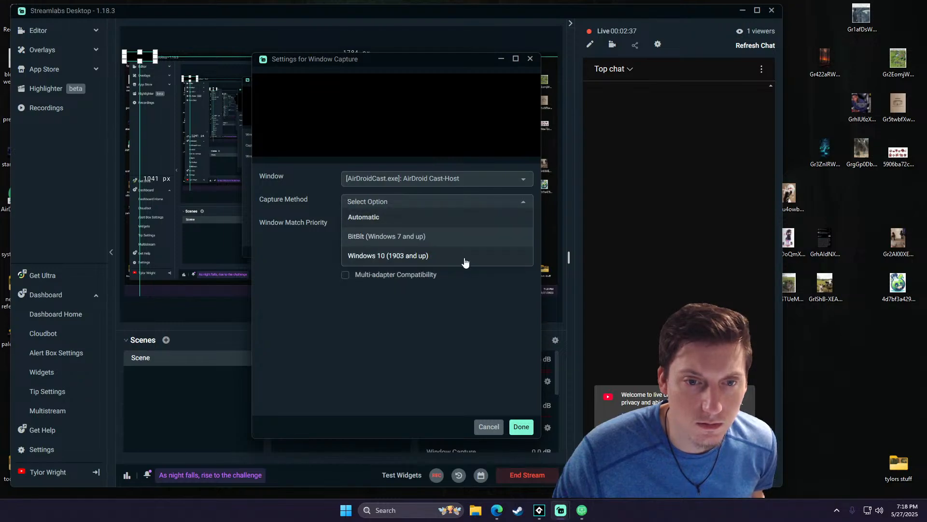
click(466, 257)
click(517, 203)
click(485, 233)
click(509, 203)
click(461, 223)
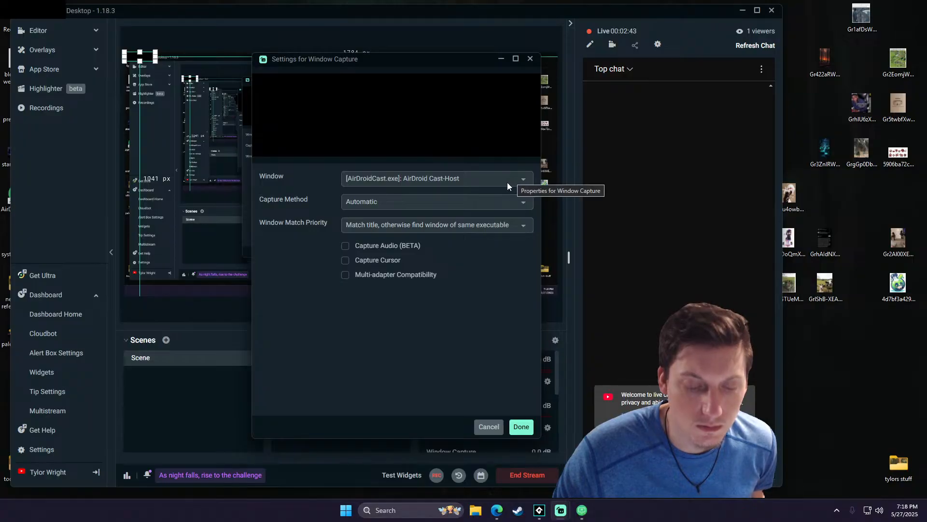
- Confirm the Window Capture settings and open the settings of AirDroid Cast
click(517, 427)
click(561, 510)
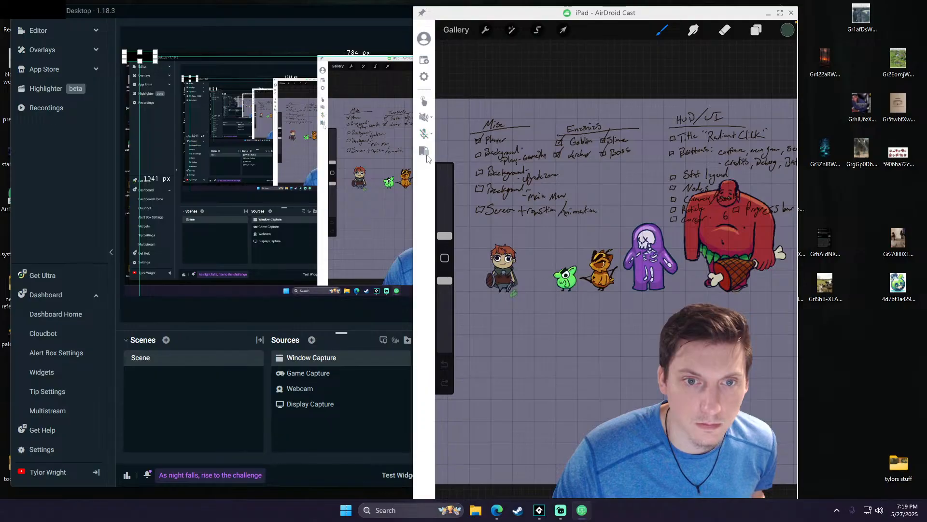
click(423, 77)
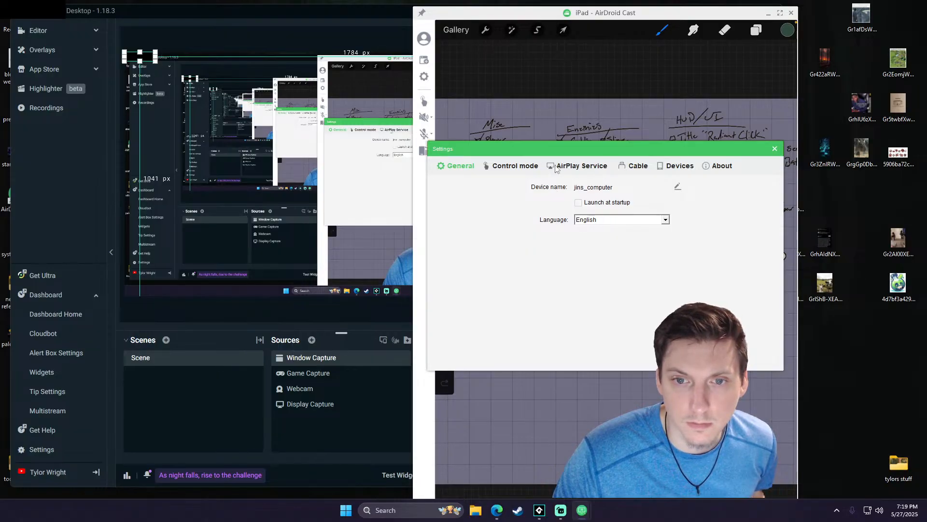
- Look through the AirDroid Cast settings for control mode, AirPlay Service, Cable, Devices, About and General, and close them
click(533, 166)
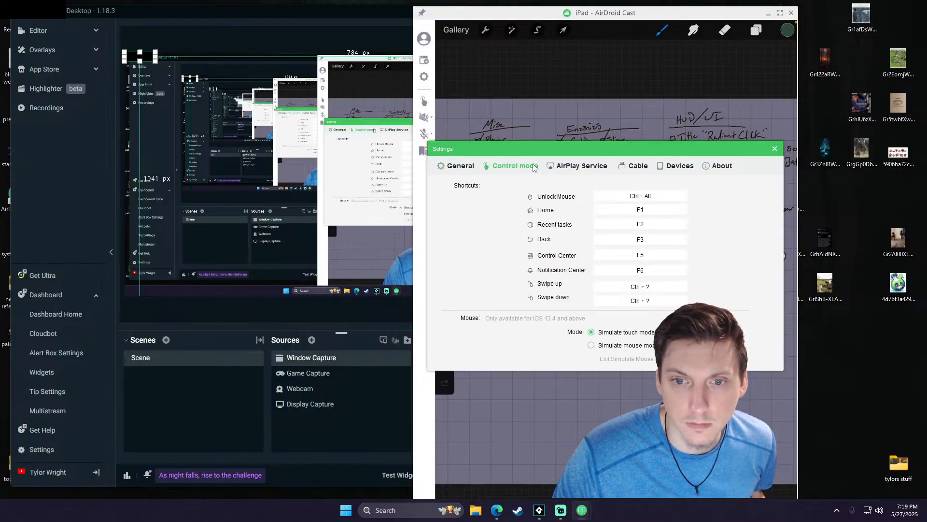
click(599, 167)
click(636, 167)
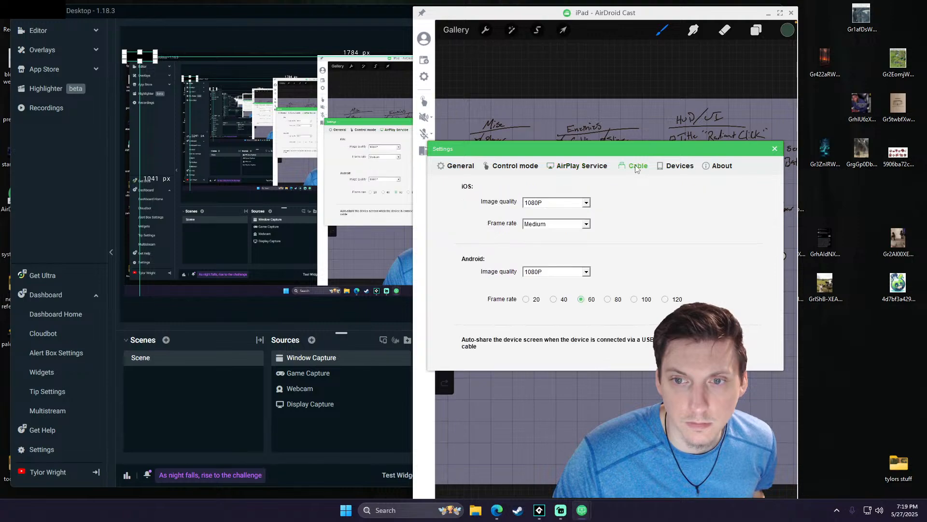
click(671, 168)
click(709, 167)
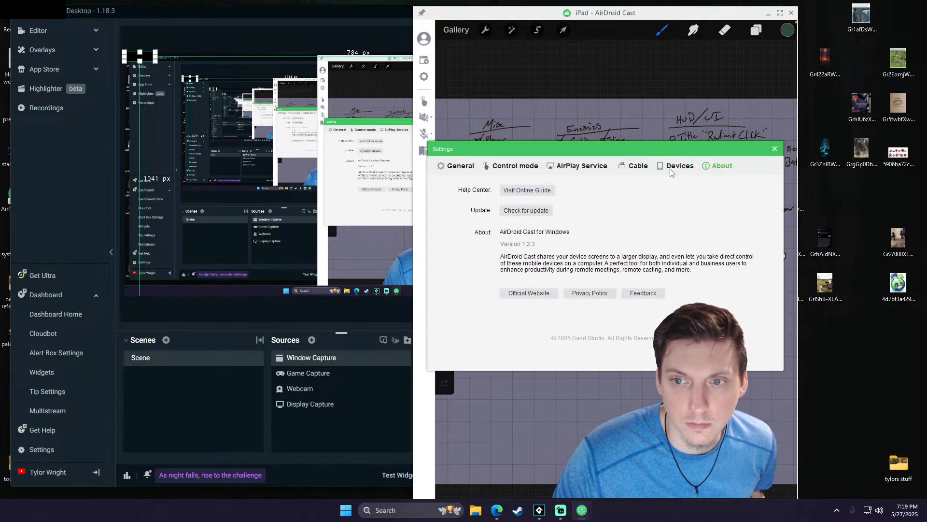
click(456, 167)
click(775, 150)
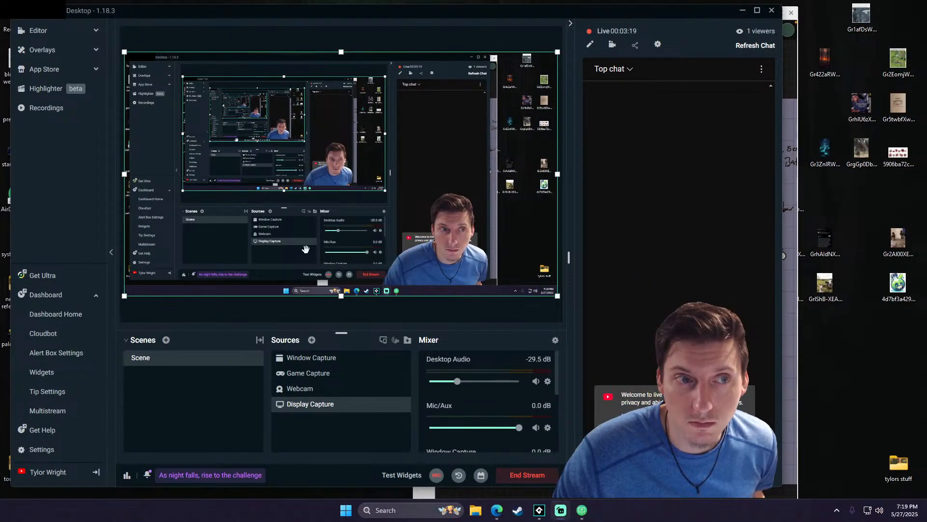
- Try the Window Capture source on the stream with AirDroid Cast in full screen, and return AirDroid Cast to a movable window
click(319, 358)
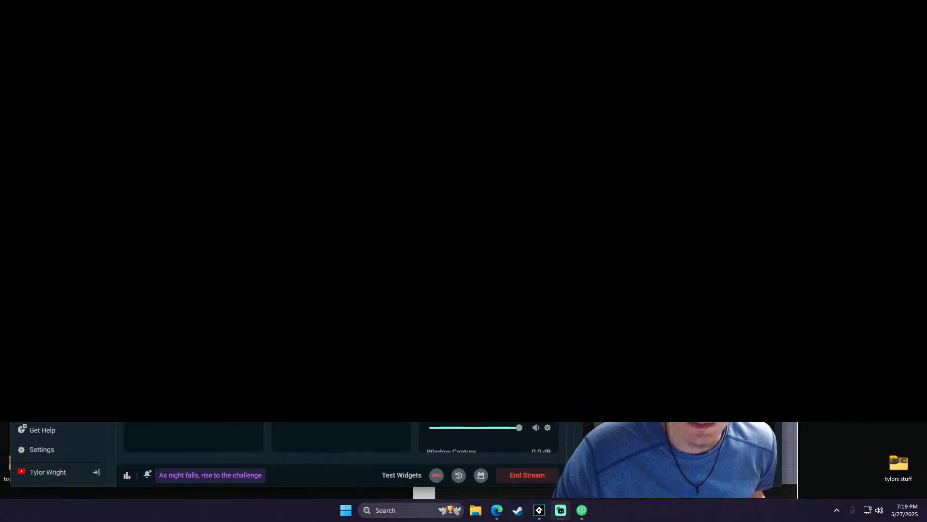
drag(396, 10, 353, 20)
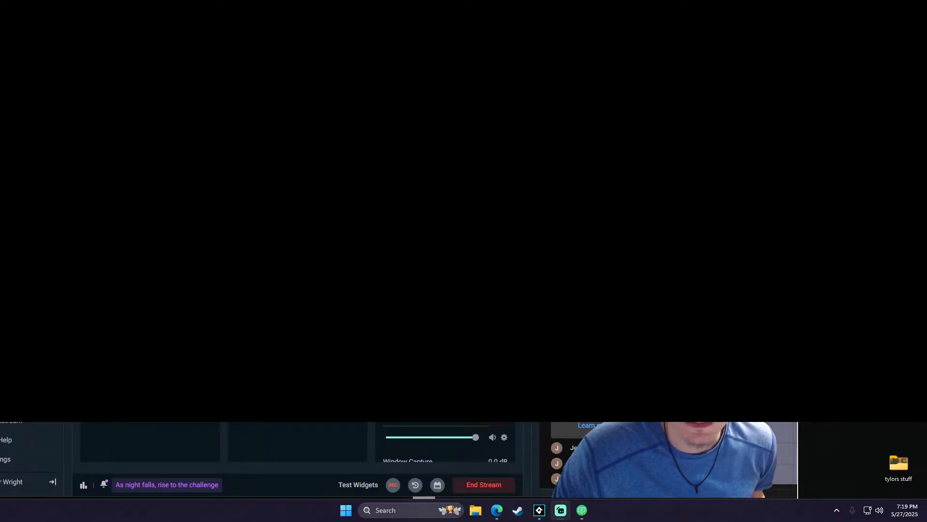
key(alt+Tab)
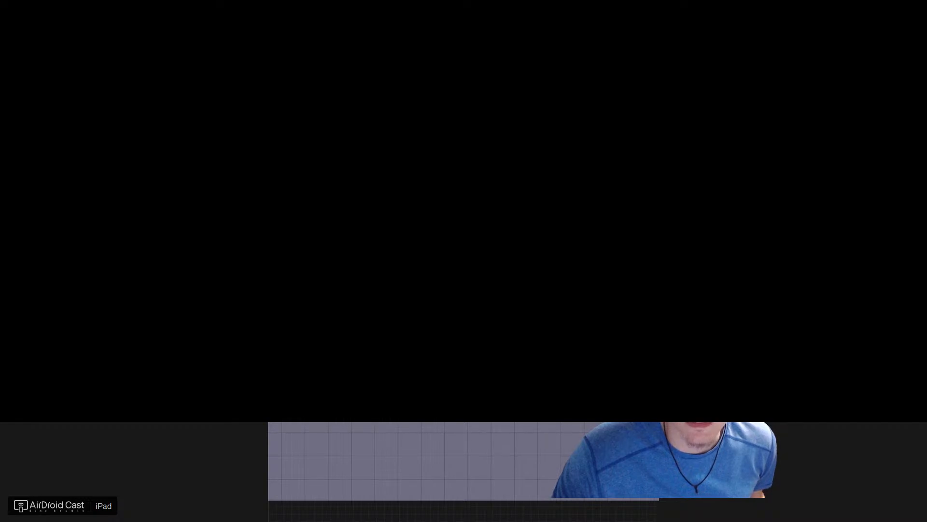
key(Escape)
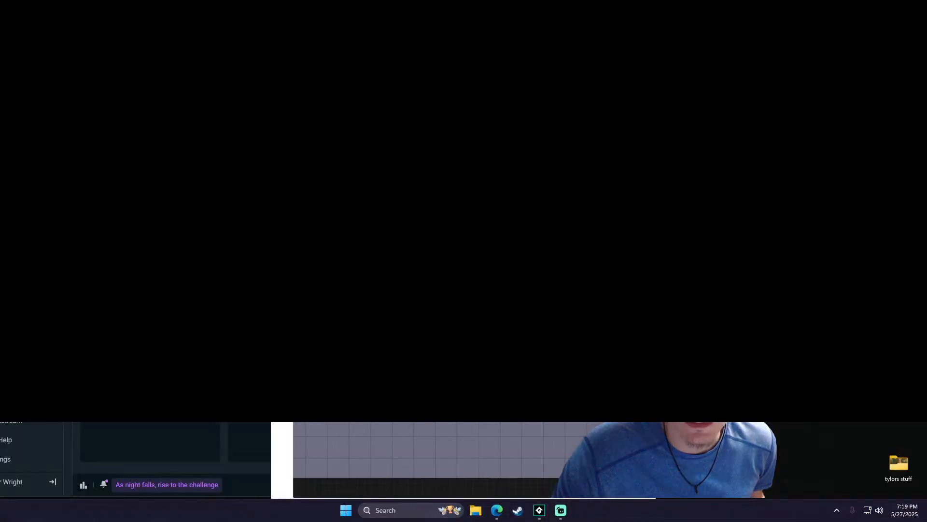
drag(740, 97, 181, 54)
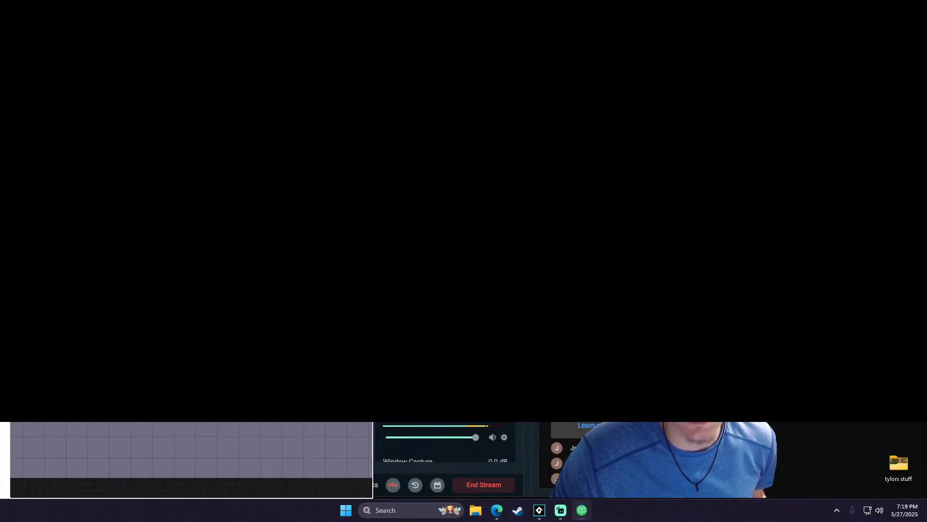
- Remove the Window Capture and Game Capture sources from the Streamlabs scene, and minimize Streamlabs
drag(290, 19, 476, 14)
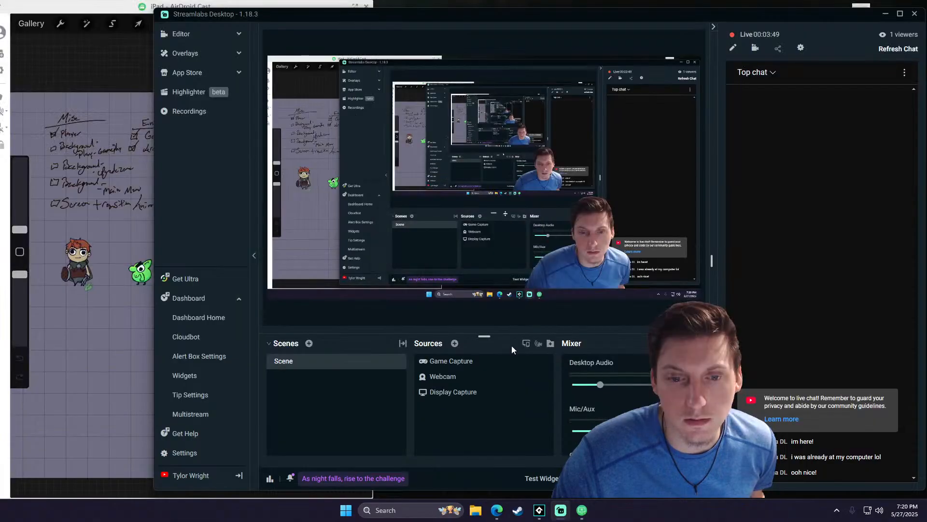
click(532, 361)
click(489, 258)
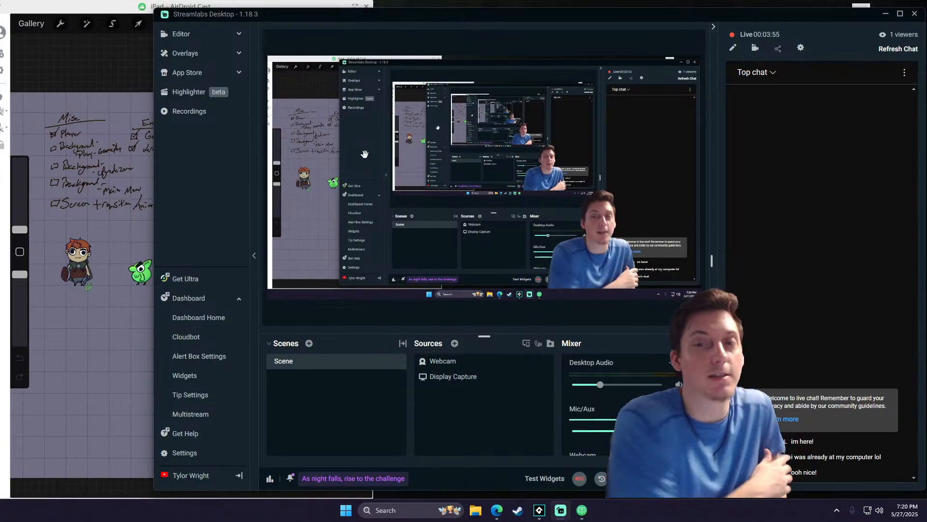
click(886, 15)
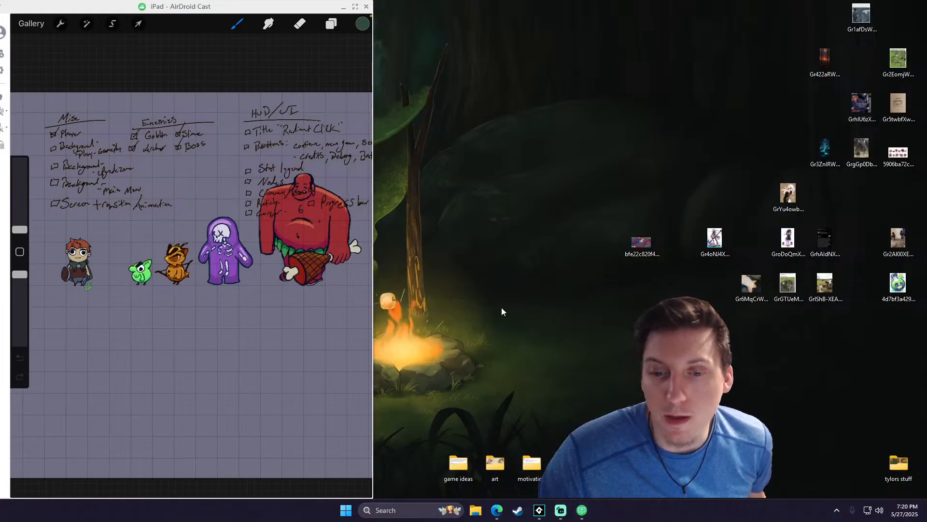
- Switch to GameMaker, look over the Radiant Click code around the character stats, and minimize it
click(539, 510)
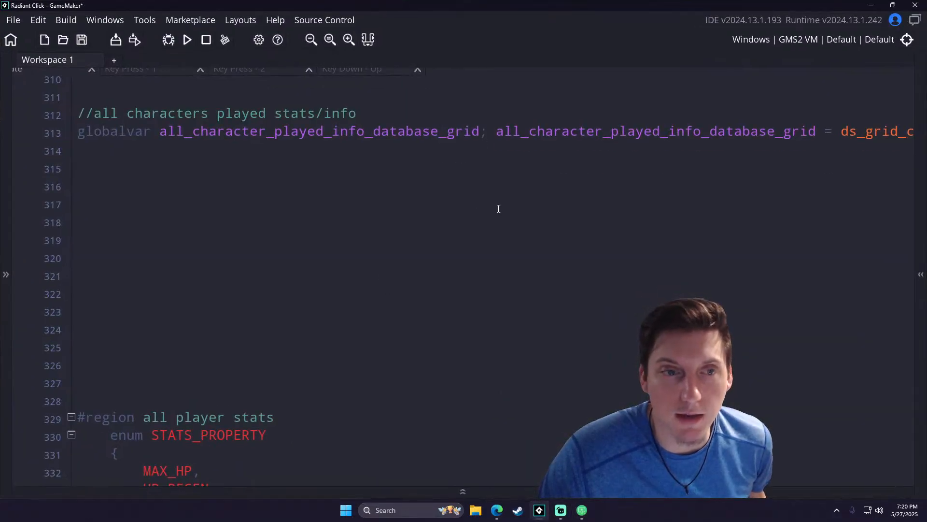
middle_drag(199, 151, 445, 237)
click(445, 235)
middle_drag(437, 204, 473, 79)
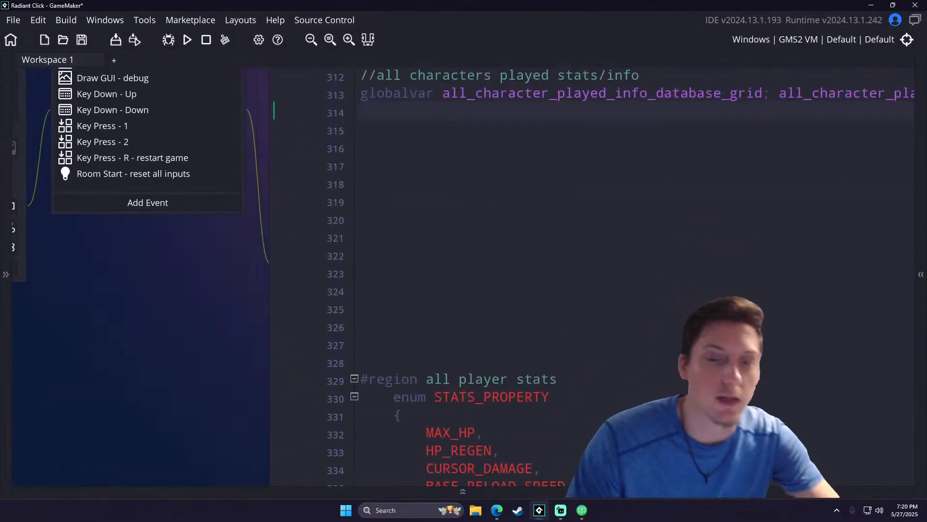
click(872, 6)
- Uncover the desktop files, view the system circle image in Photos, and close it
drag(291, 6, 414, 7)
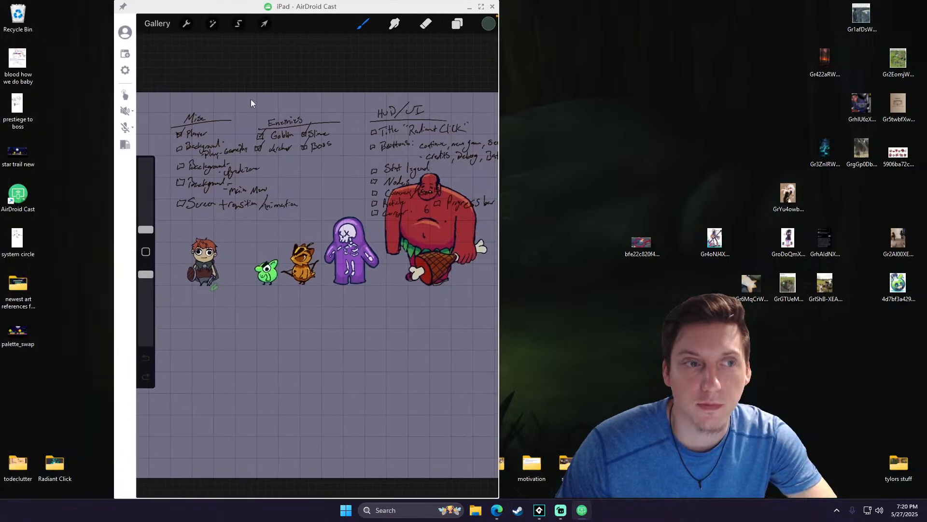
double_click(18, 240)
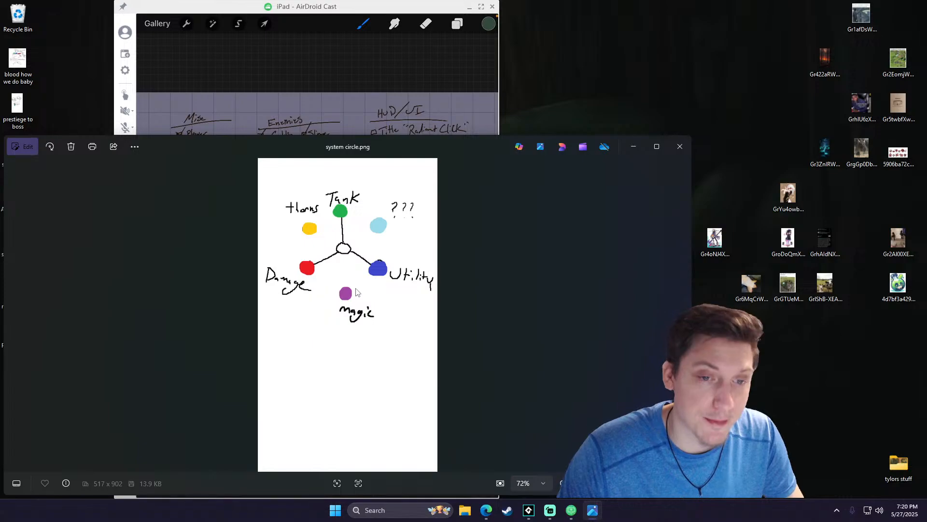
click(633, 148)
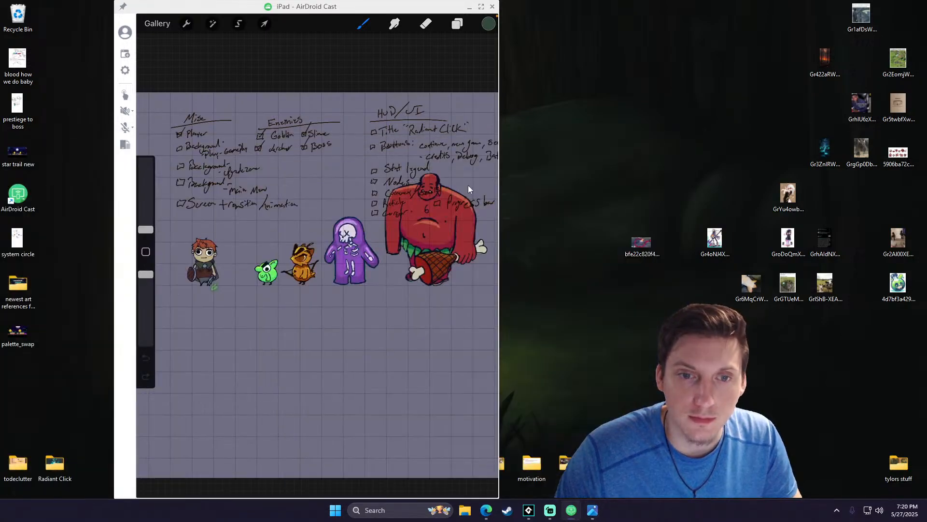
drag(335, 14, 218, 6)
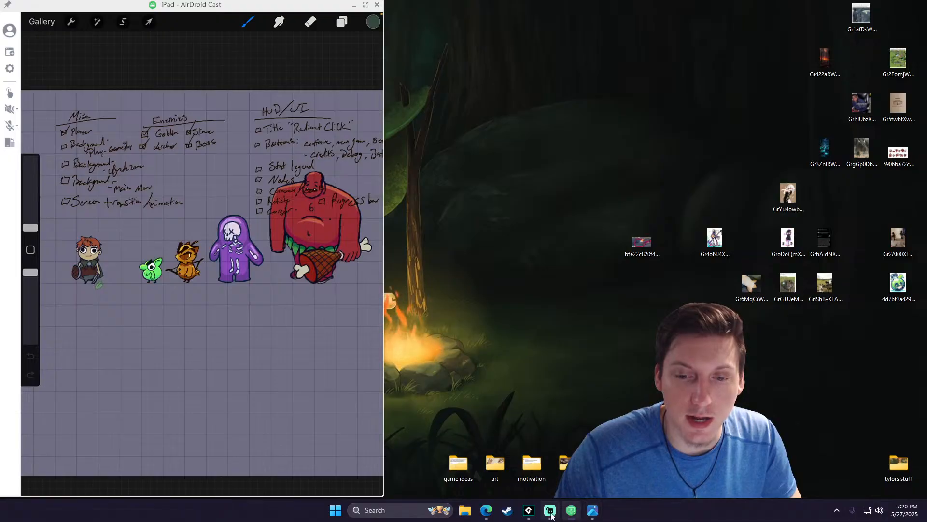
click(592, 512)
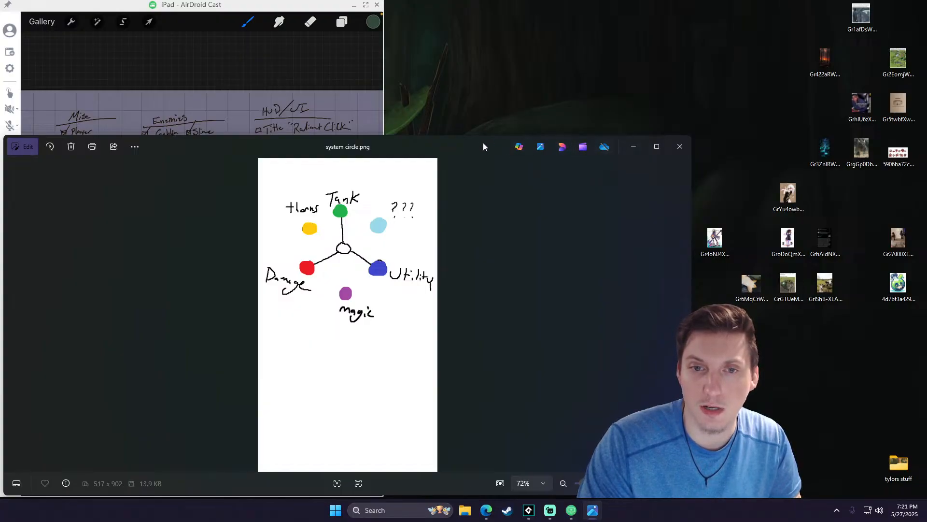
drag(488, 143, 503, 108)
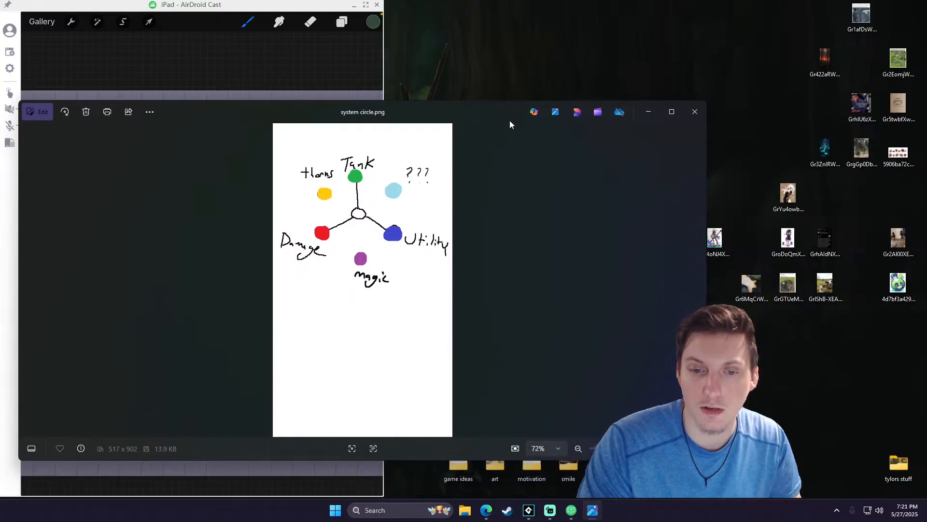
click(695, 112)
- Move AirDroid Cast off the desktop files and open the system circle image in Paint
drag(347, 6, 463, 11)
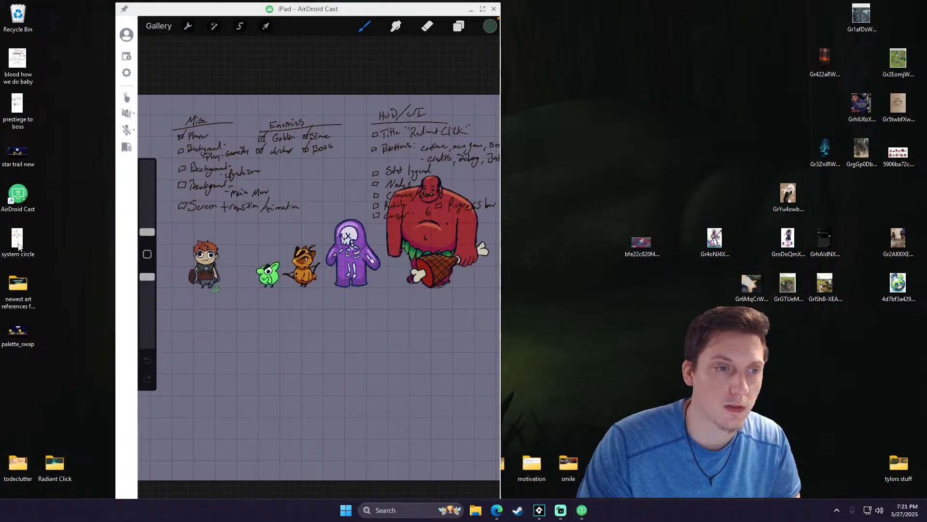
right_click(20, 243)
mouse_move(56, 247)
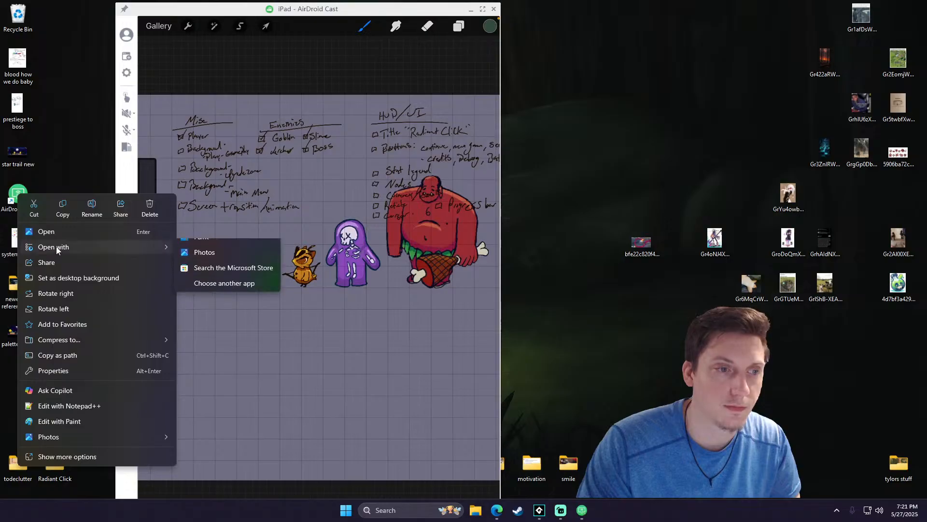
click(192, 249)
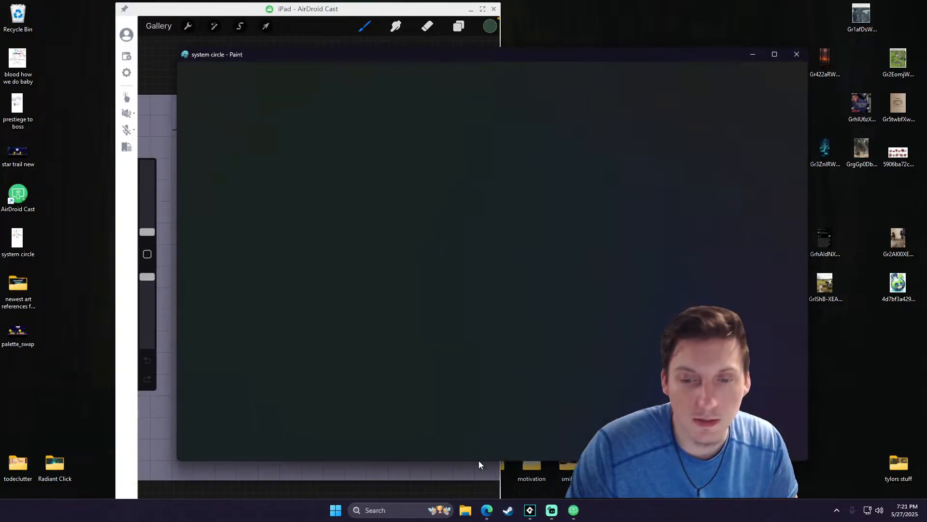
- Check the stream in Streamlabs, draw dashed lines from the thorns circle to the Damage and Tank circles in Paint, and minimize Paint
click(550, 511)
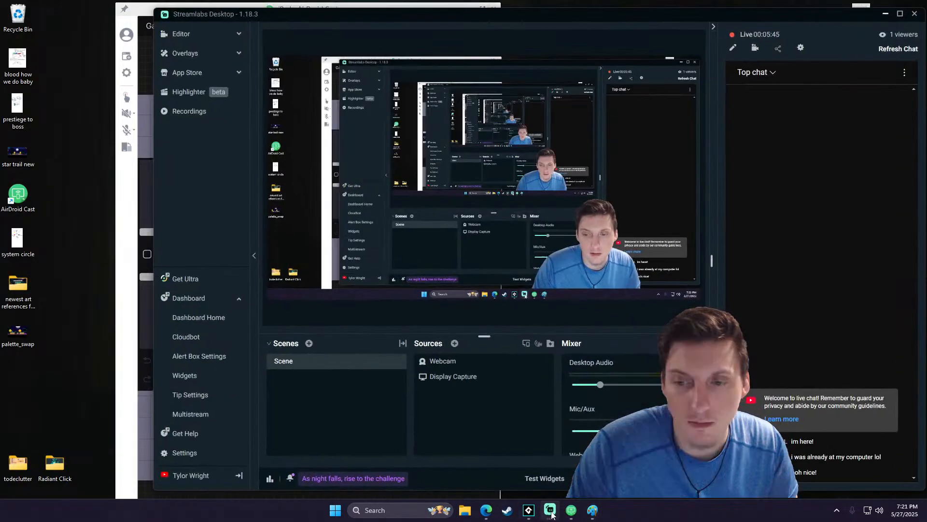
click(550, 511)
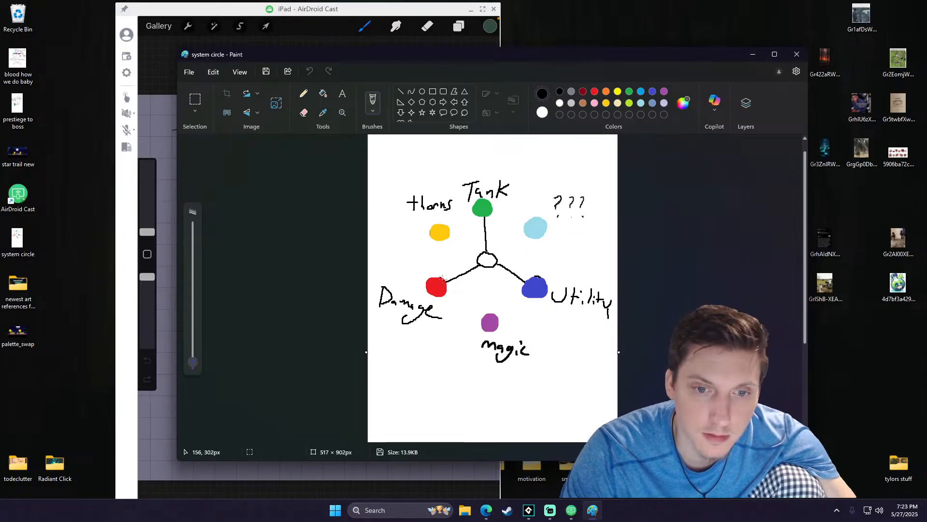
drag(437, 275, 438, 266)
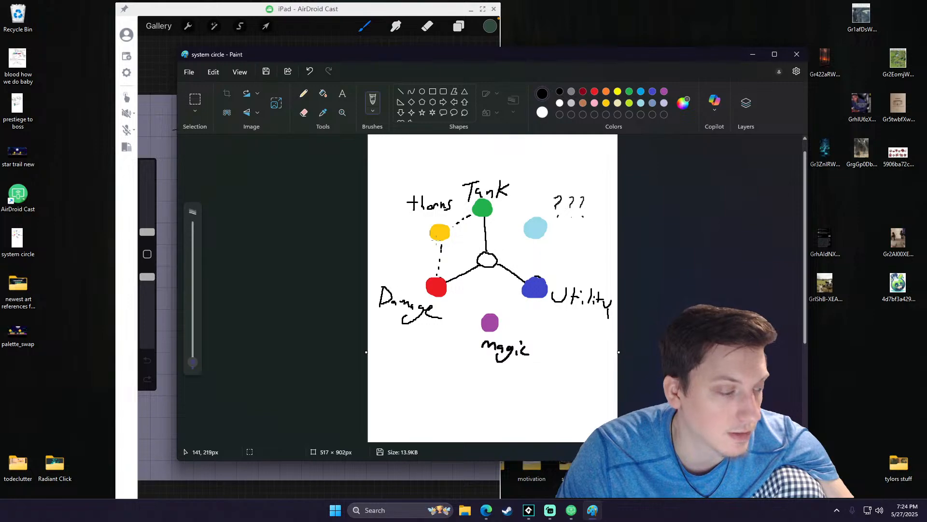
click(754, 53)
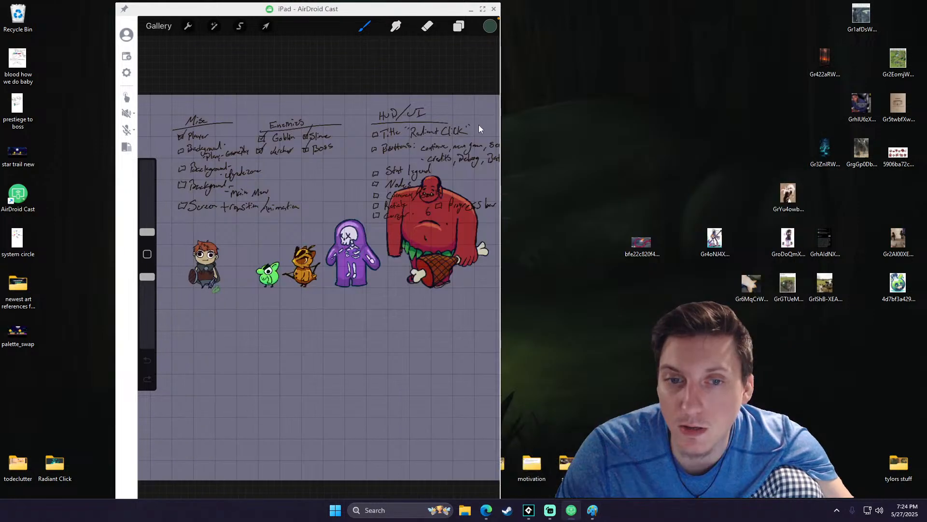
- Reposition and enlarge the AirDroid Cast window, and switch the mirrored iPad screen to full screen
drag(408, 11, 273, 9)
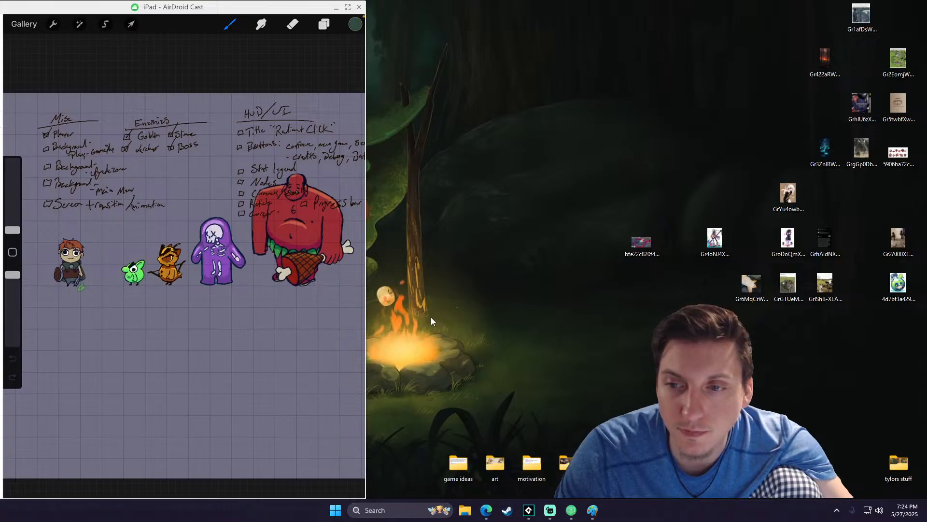
mouse_move(553, 508)
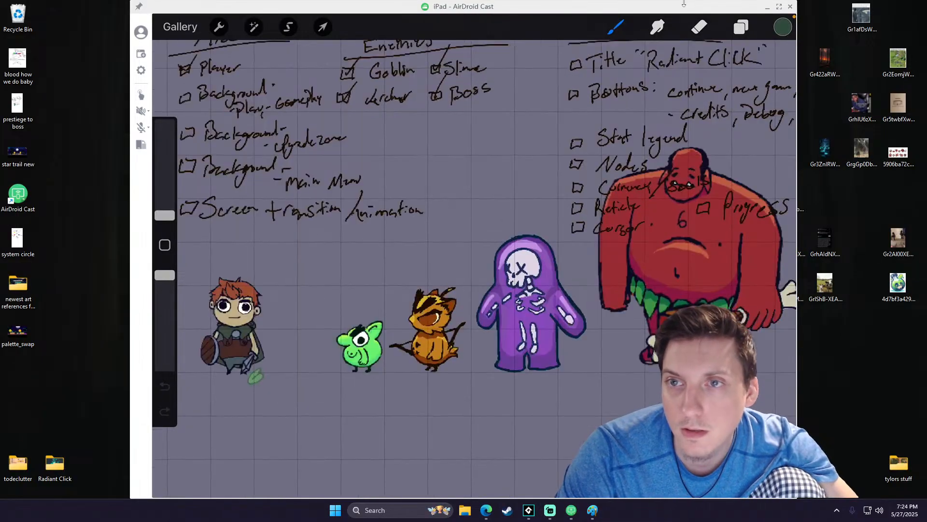
drag(685, 4, 679, 95)
drag(466, 96, 425, 11)
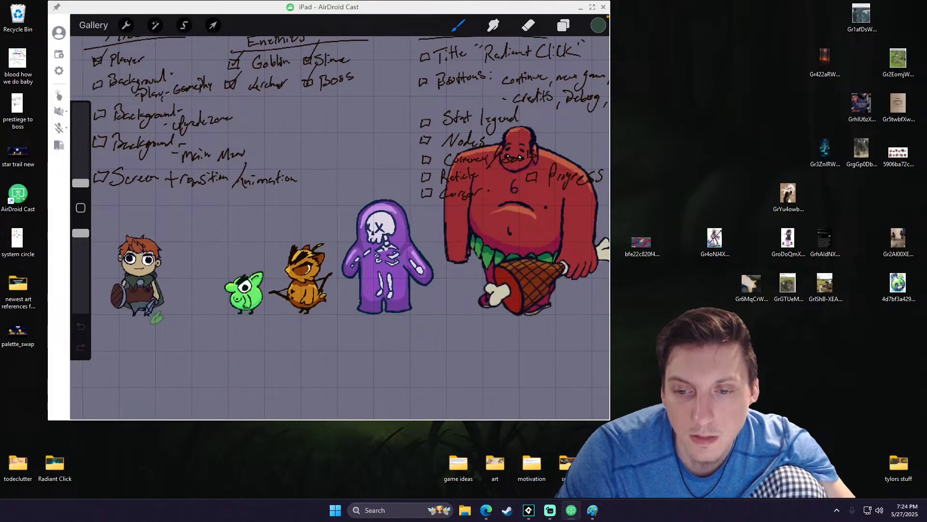
drag(610, 112, 678, 112)
click(660, 7)
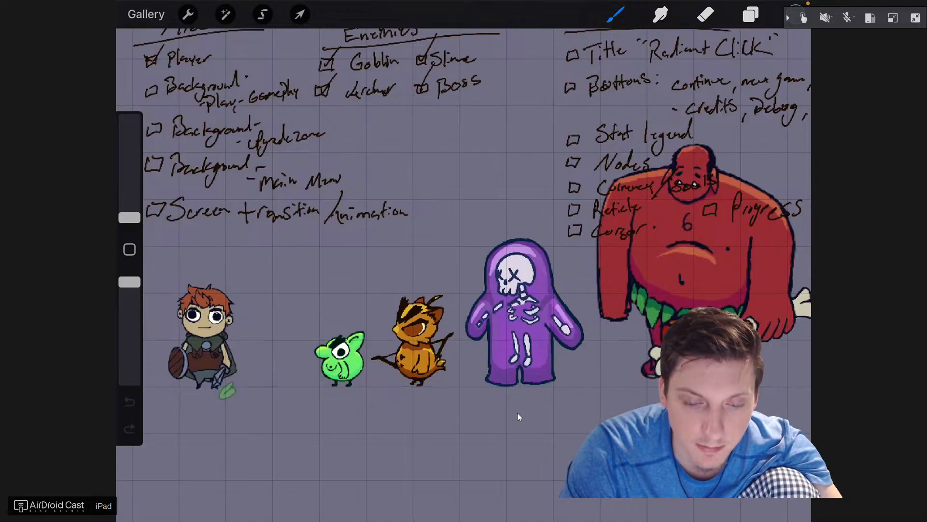
- Switch to Streamlabs, move the Webcam source into the bottom-right corner of the scene, and minimize Streamlabs
key(alt+Tab)
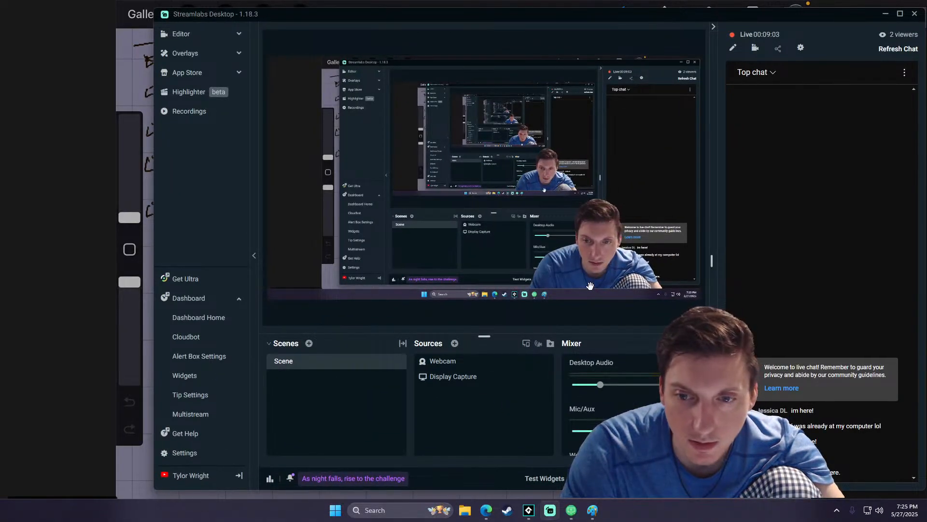
click(459, 378)
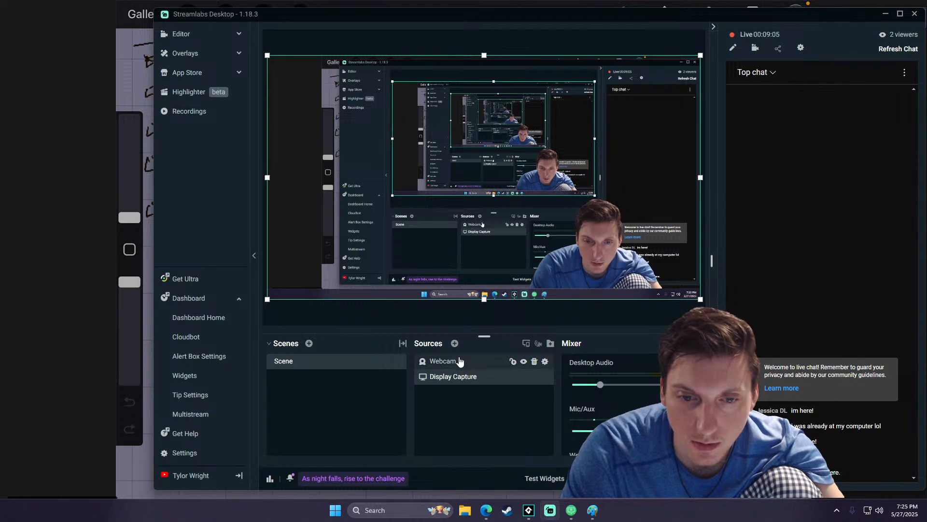
click(590, 273)
drag(590, 273, 626, 294)
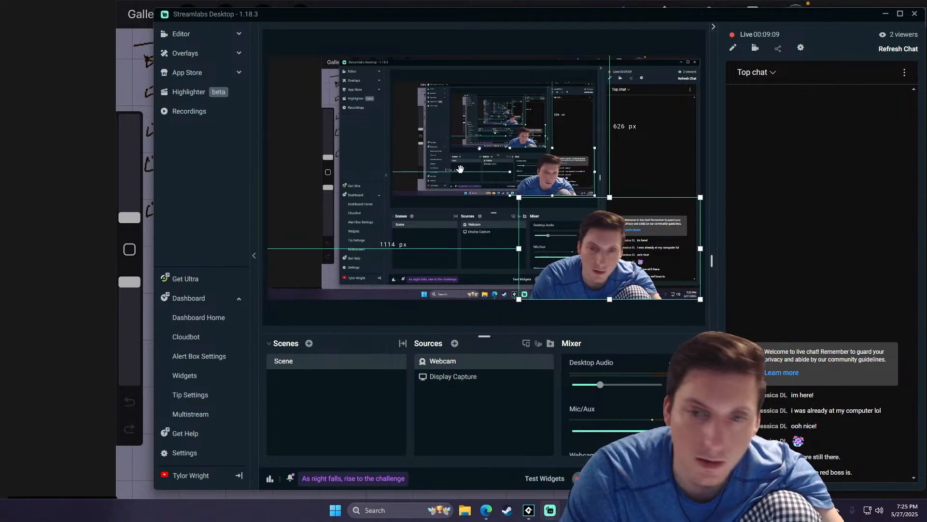
click(885, 13)
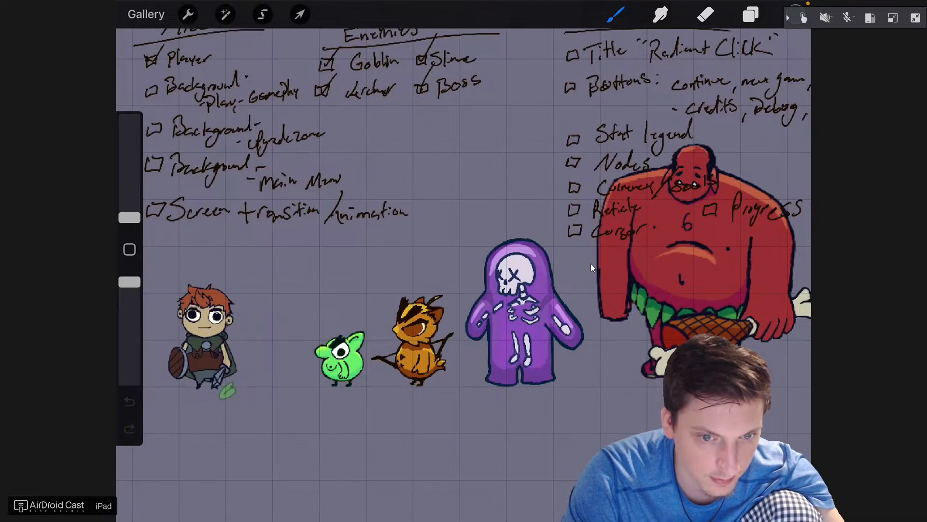
- Switch to Paint and open the "newest art references for radiant click" folder in File Explorer
key(alt+Tab)
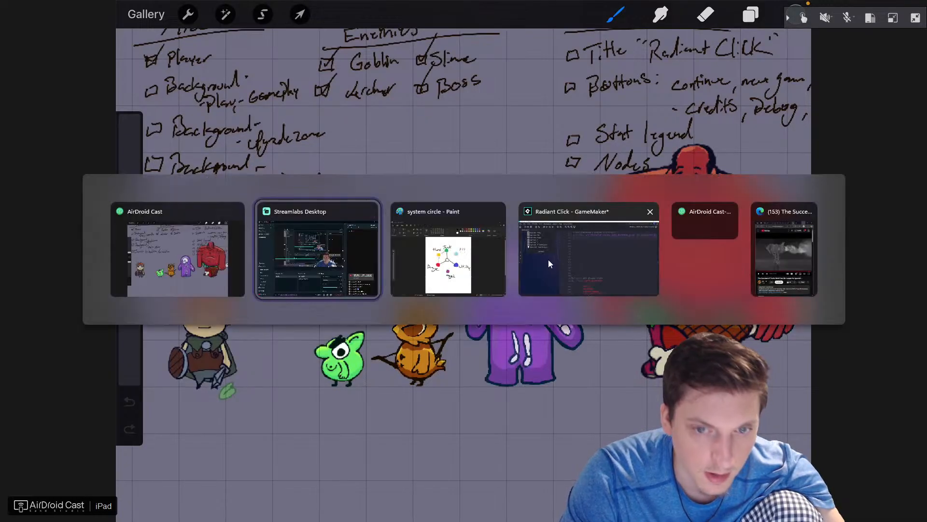
click(431, 240)
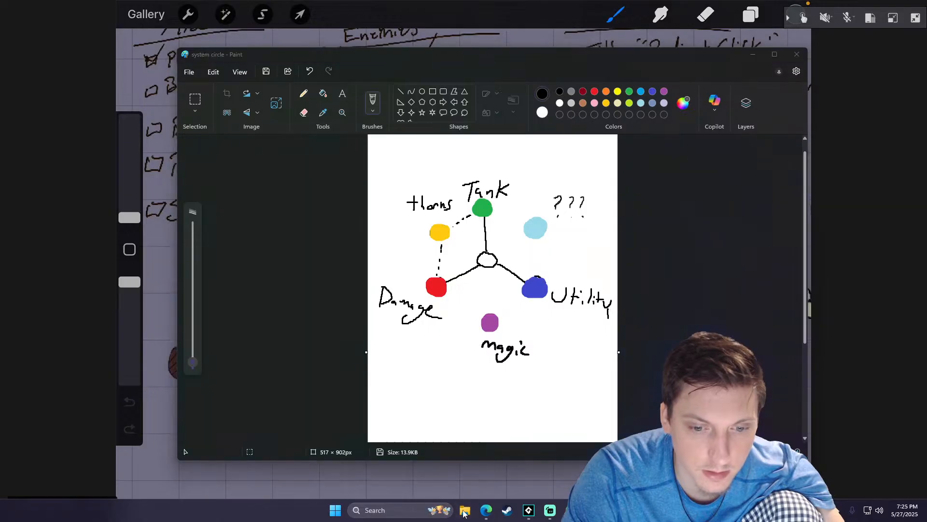
click(464, 510)
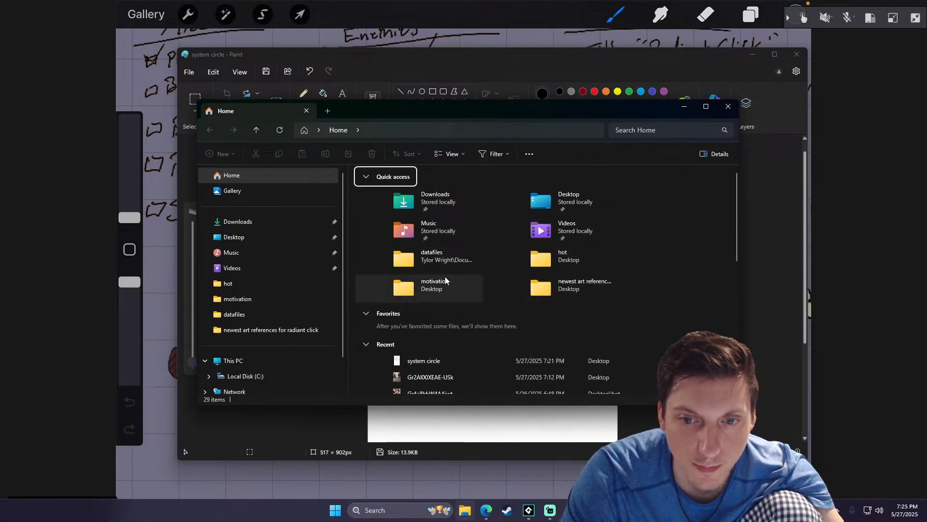
double_click(565, 285)
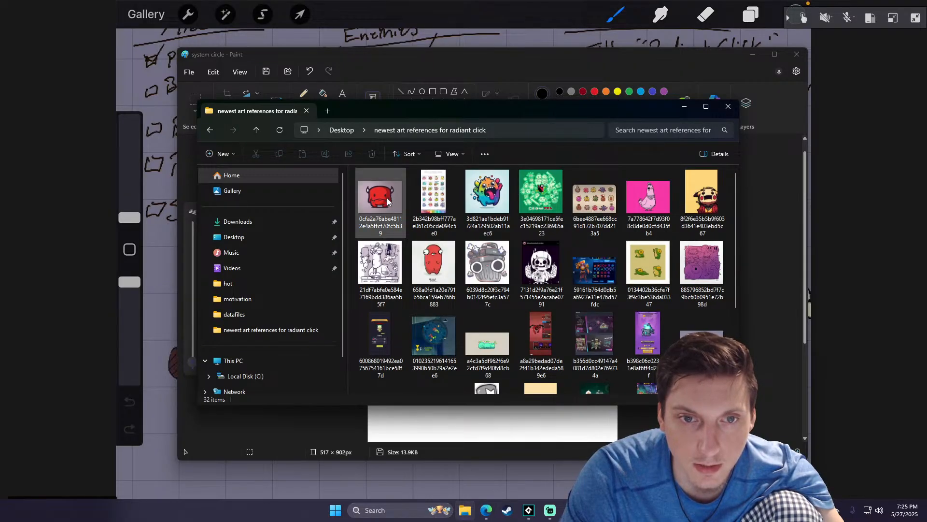
- Move the art references folder window off Paint, and close Paint, saving the changes to system circle
drag(380, 106, 219, 62)
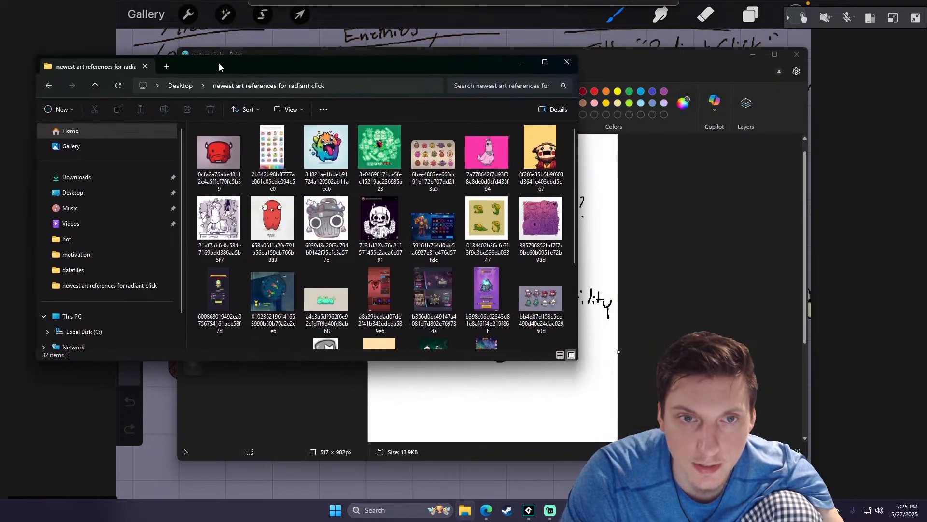
click(801, 56)
click(444, 280)
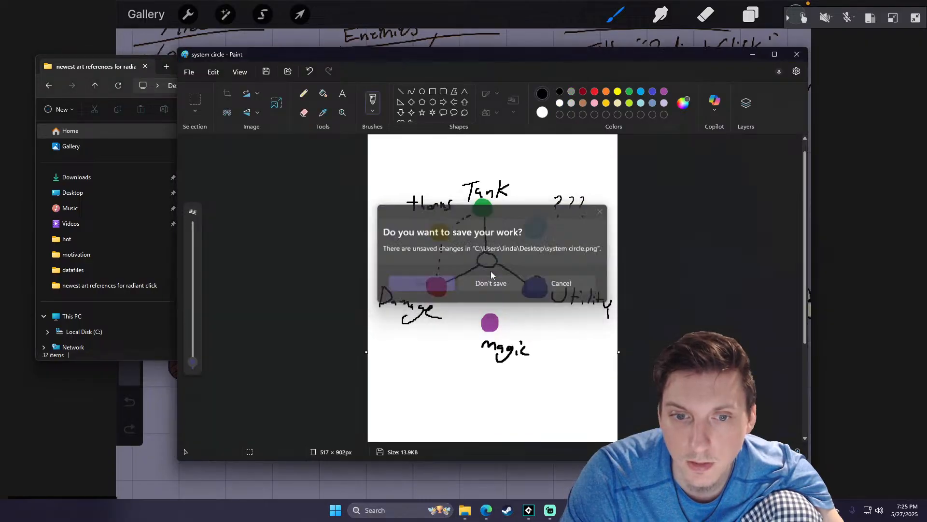
- Move the art references folder window to the screen's upper-left corner and shrink it to uncover the mirrored iPad drawing
drag(487, 71, 378, 30)
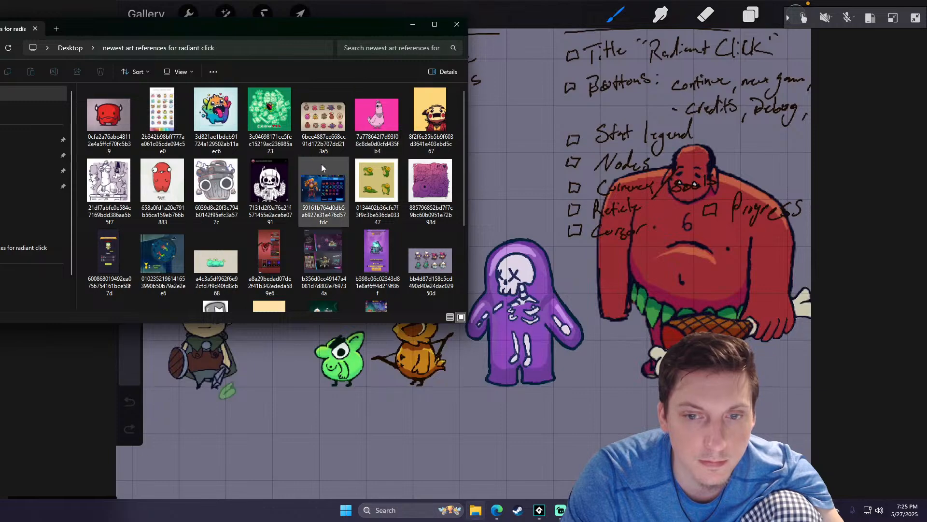
mouse_move(315, 28)
mouse_down()
mouse_move(309, 11)
mouse_move(318, 21)
mouse_up()
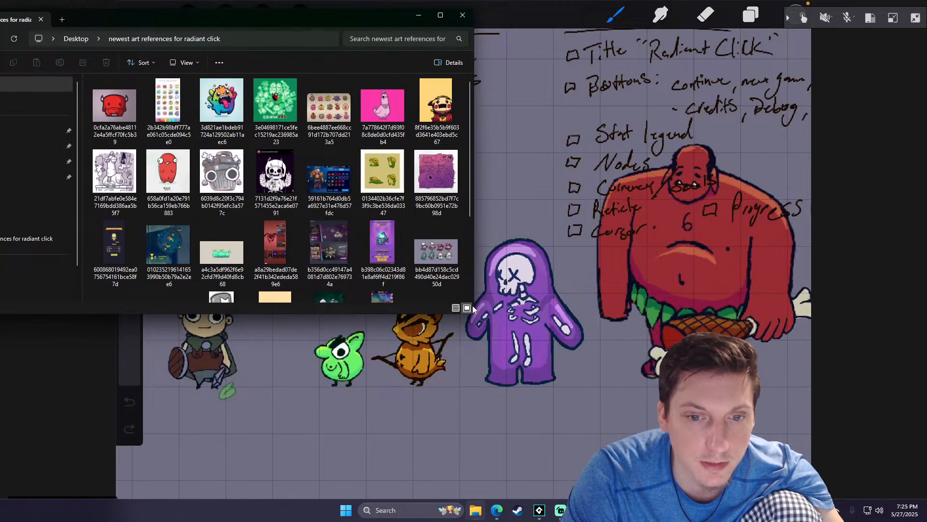
drag(469, 314, 375, 159)
- Open the red horned monster image and browse the following art references, examining their character designs
click(137, 113)
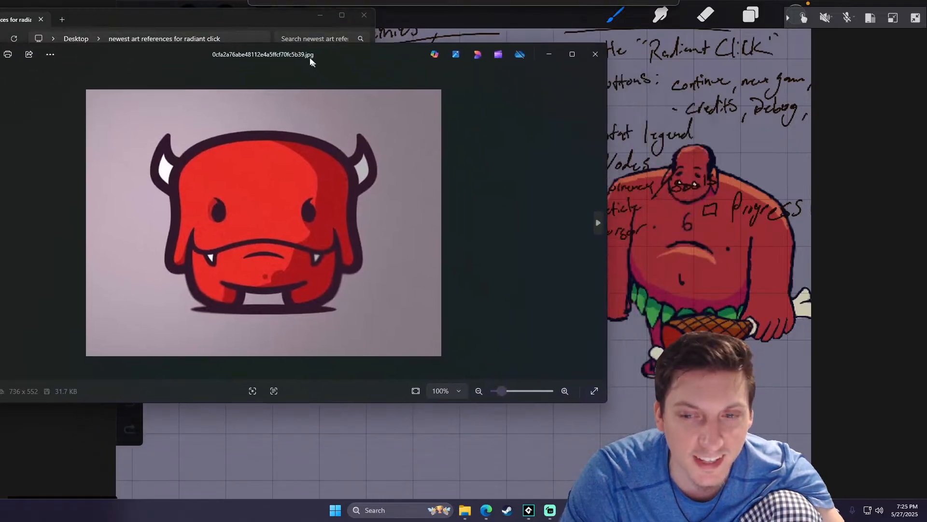
click(584, 207)
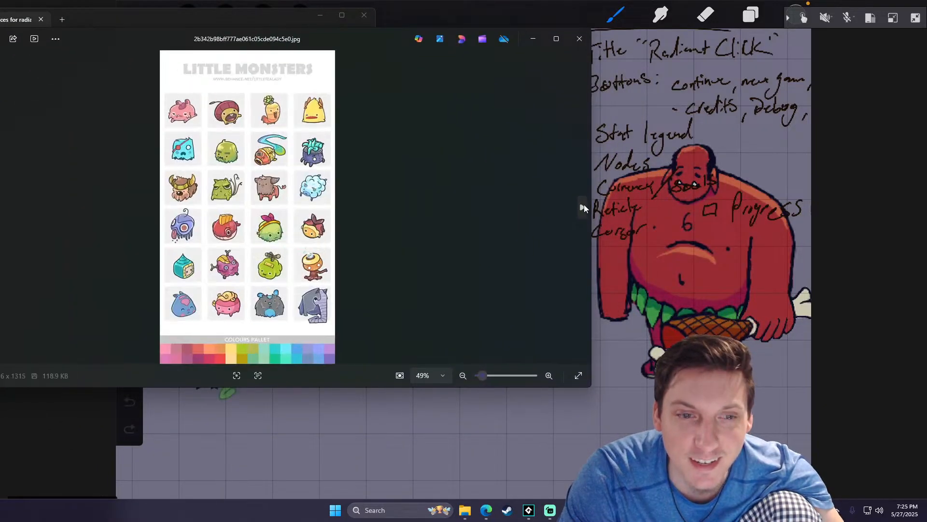
click(584, 207)
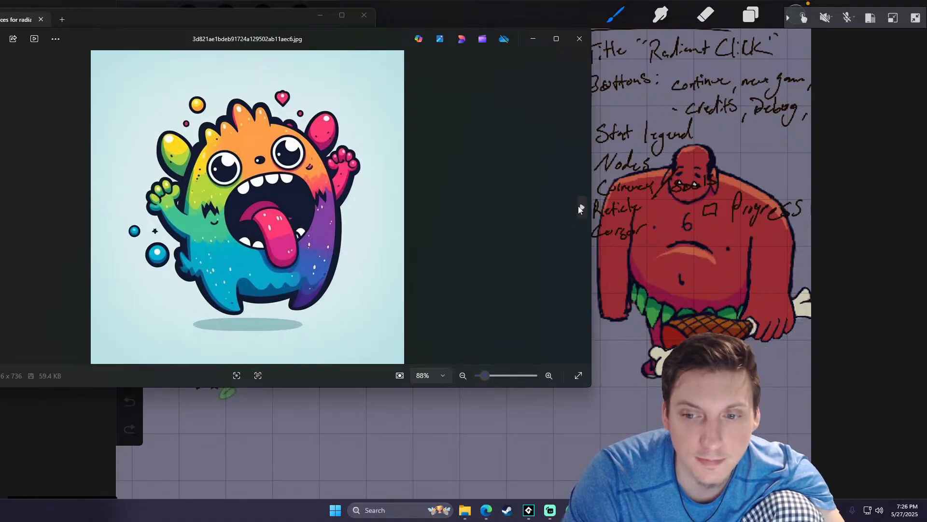
click(581, 208)
click(581, 208)
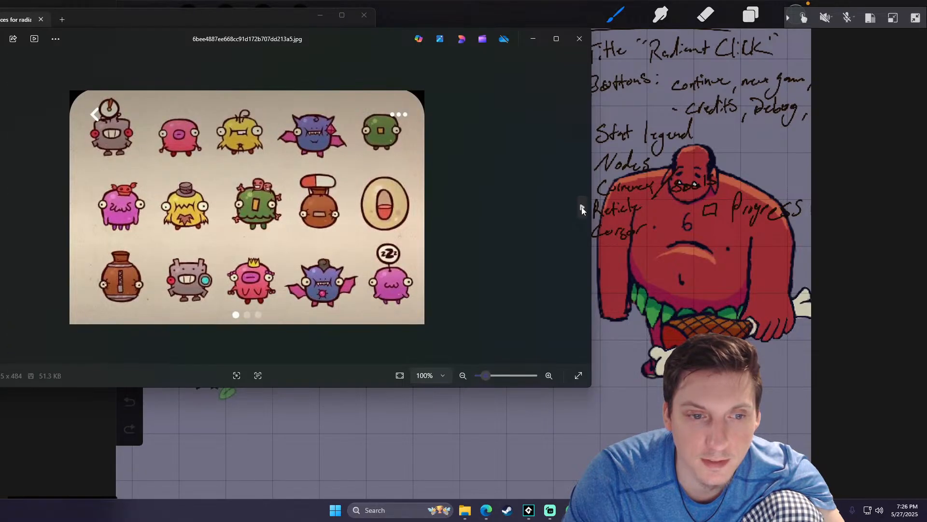
click(582, 208)
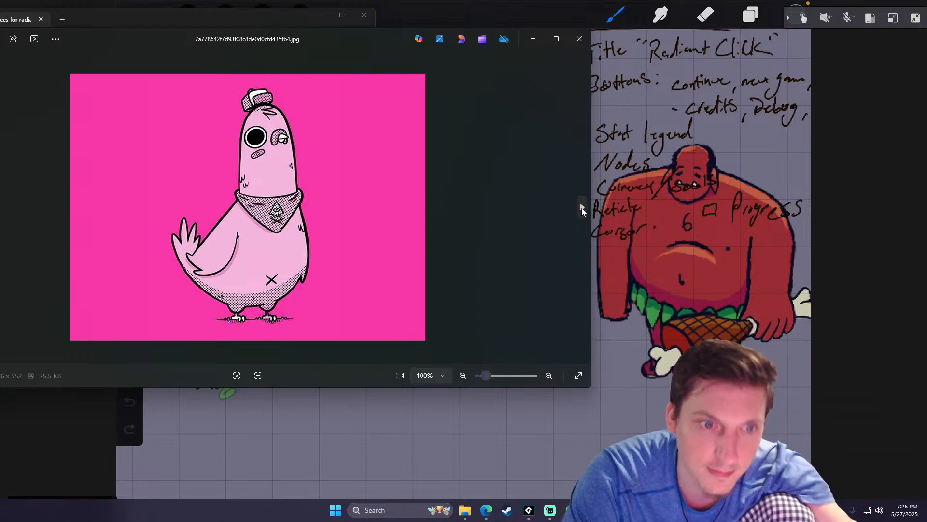
click(582, 208)
click(582, 208)
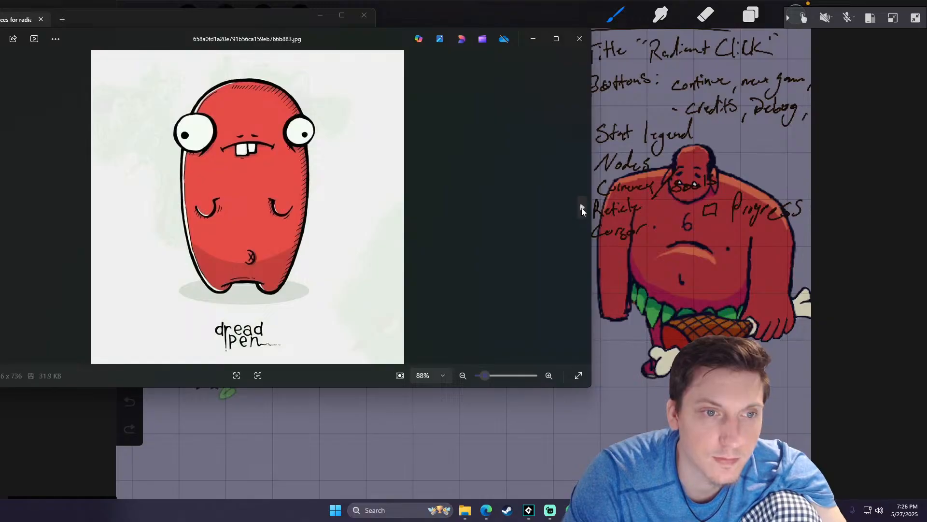
click(581, 208)
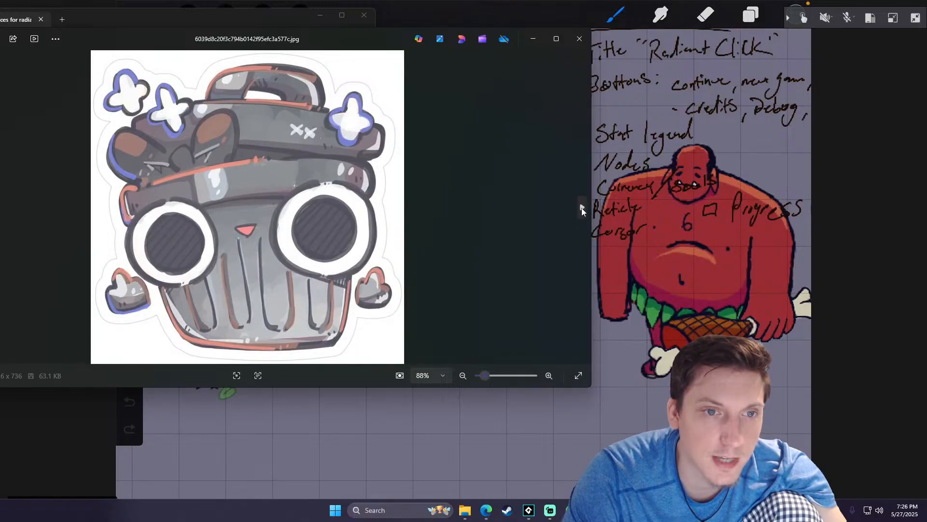
click(582, 208)
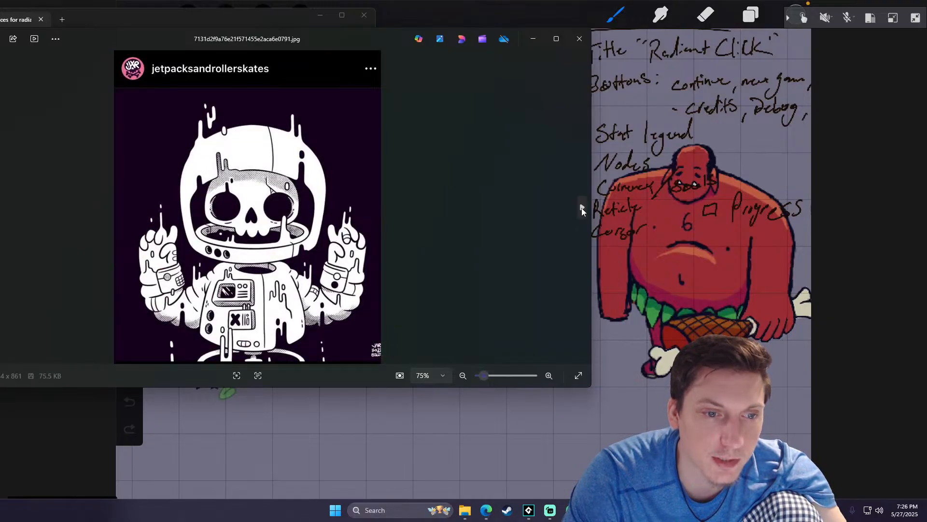
- Browse the remaining art references through to the Jack UI layouts, and close the image viewer
click(582, 208)
click(582, 207)
click(582, 207)
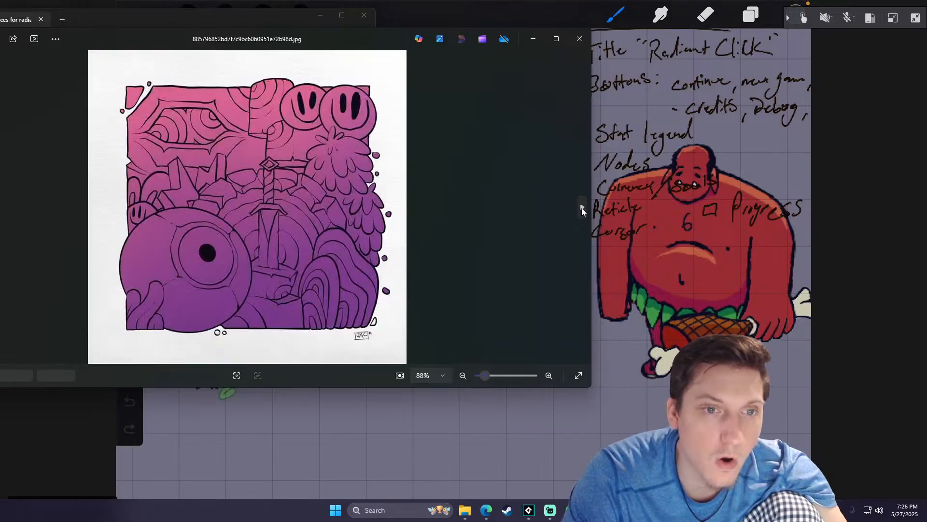
click(582, 207)
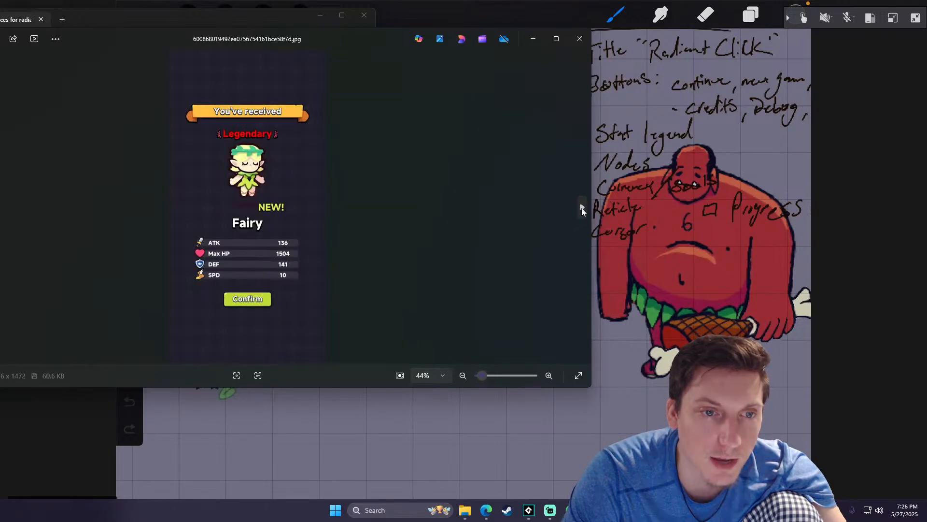
click(582, 207)
click(581, 208)
click(582, 208)
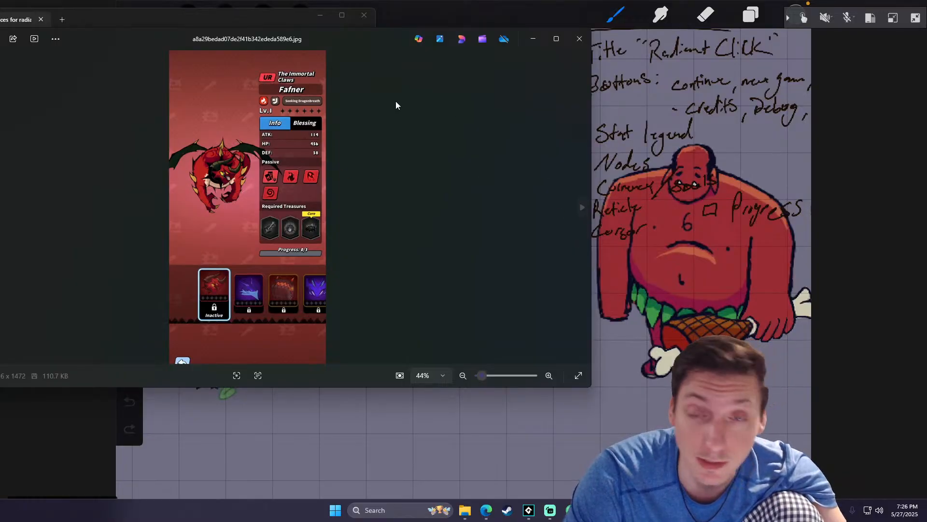
click(581, 213)
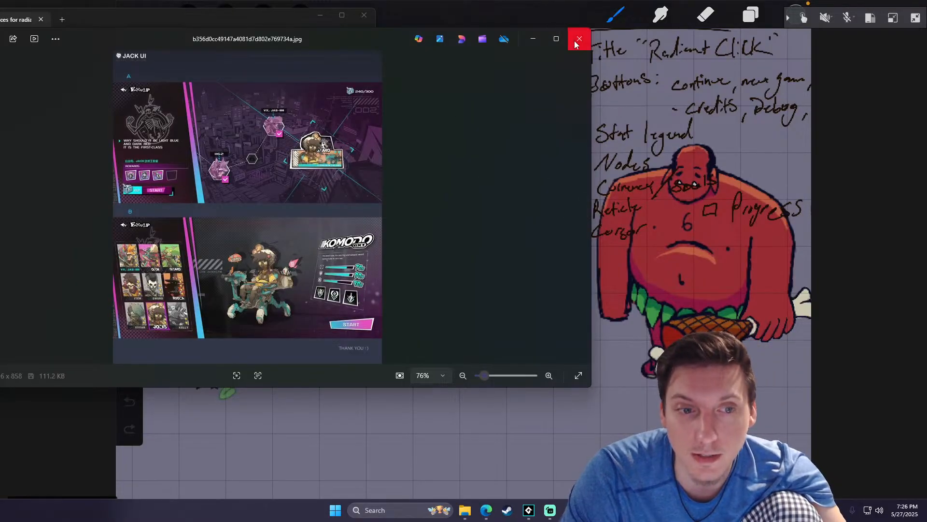
click(579, 41)
click(639, 385)
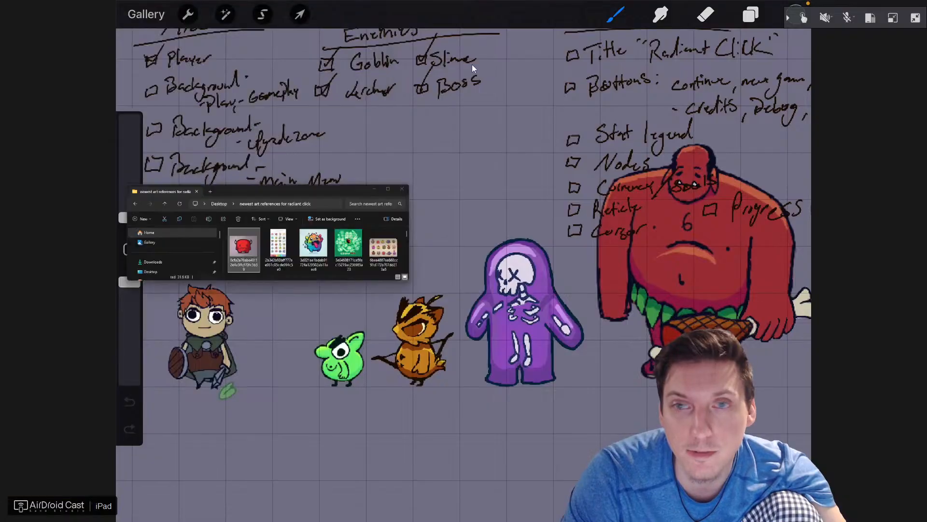
- Switch to GameMaker and review the STATS_PROPERTY and PLAYER_PROPERTY enums and the stats_text_string_array entries
key(alt+Tab)
key(alt+Tab)
key(alt+Tab)
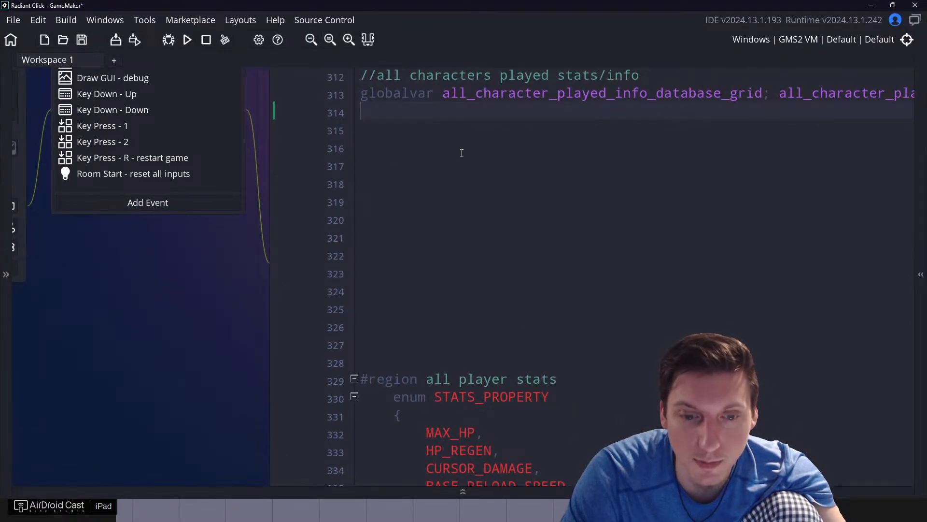
click(455, 137)
scroll(502, 261, down, 1)
scroll(506, 274, down, 2)
click(511, 260)
click(482, 163)
scroll(434, 208, down, 13)
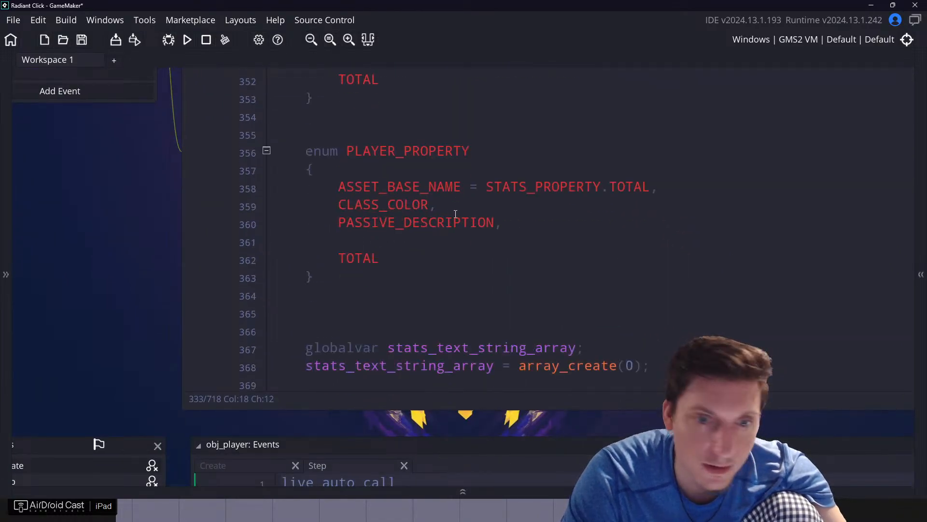
click(645, 187)
ctrl+scroll(463, 212, down, 4)
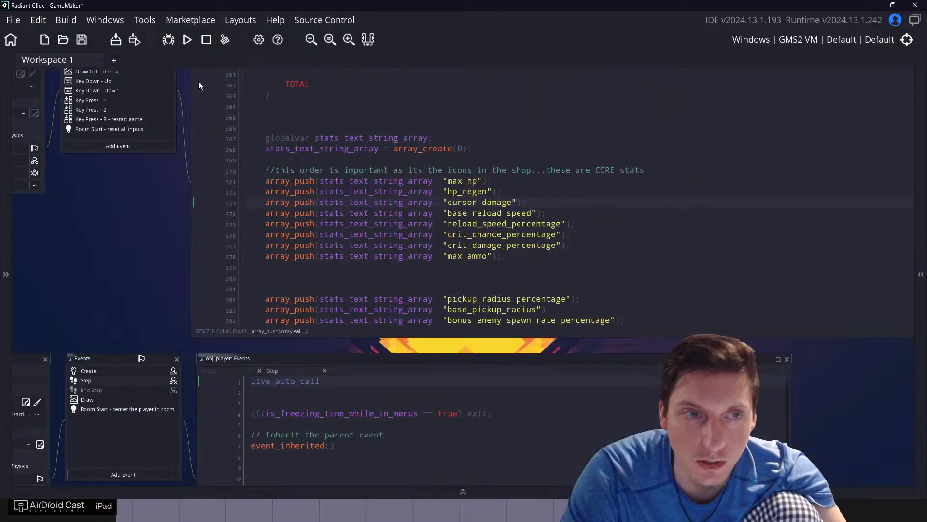
- Run the Radiant Click game and go through the code to the ITEM_NUMBER enum during the build
click(187, 40)
scroll(477, 241, down, 12)
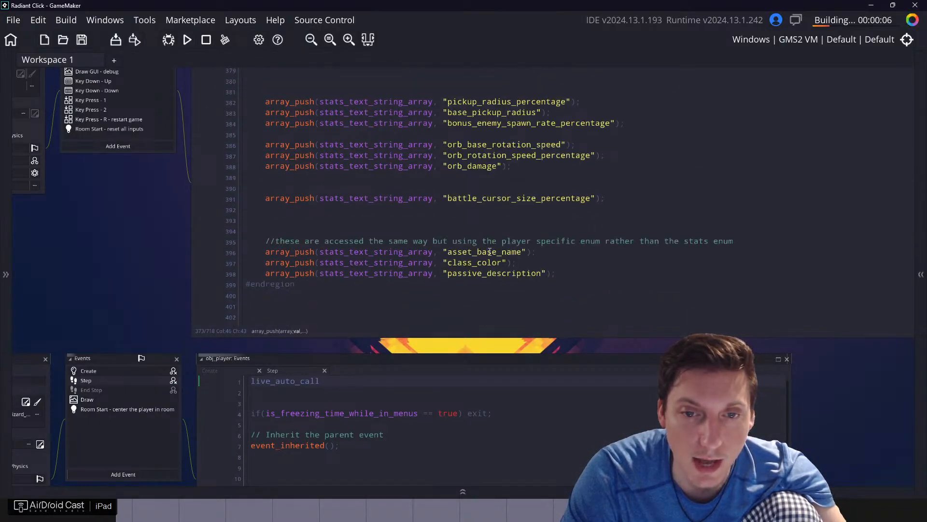
scroll(477, 241, down, 15)
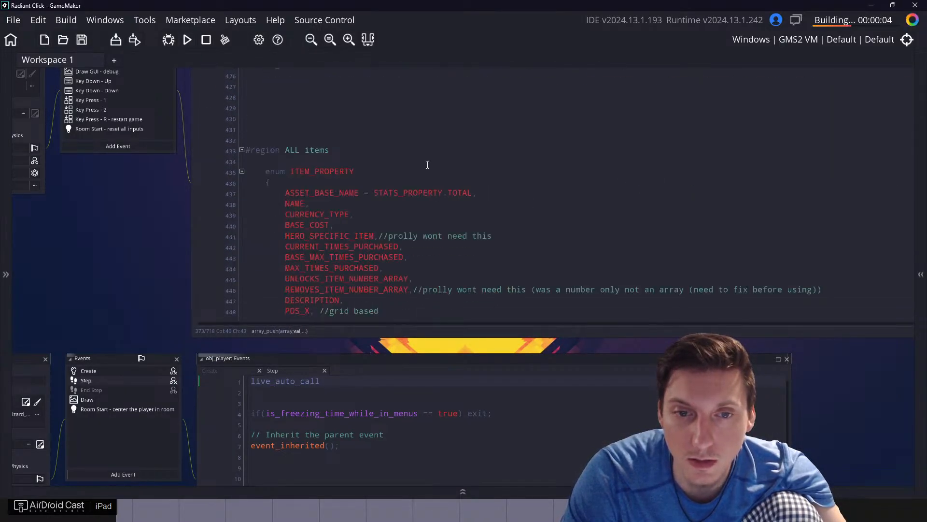
scroll(405, 208, down, 5)
click(460, 207)
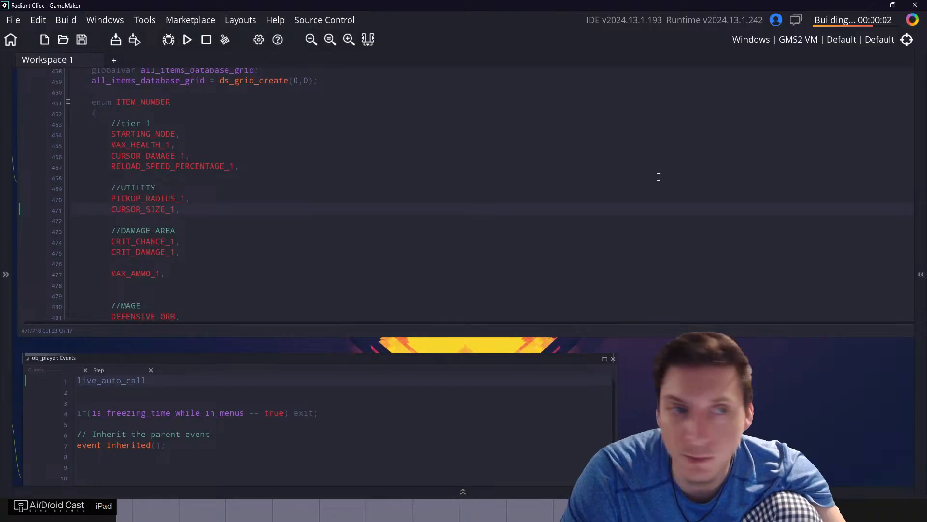
- Examine the power up items region, highlighting the starting_node name and description, max_health_1, and the damage value of cursor_damage_1
scroll(441, 208, down, 10)
scroll(286, 176, up, 2)
click(286, 175)
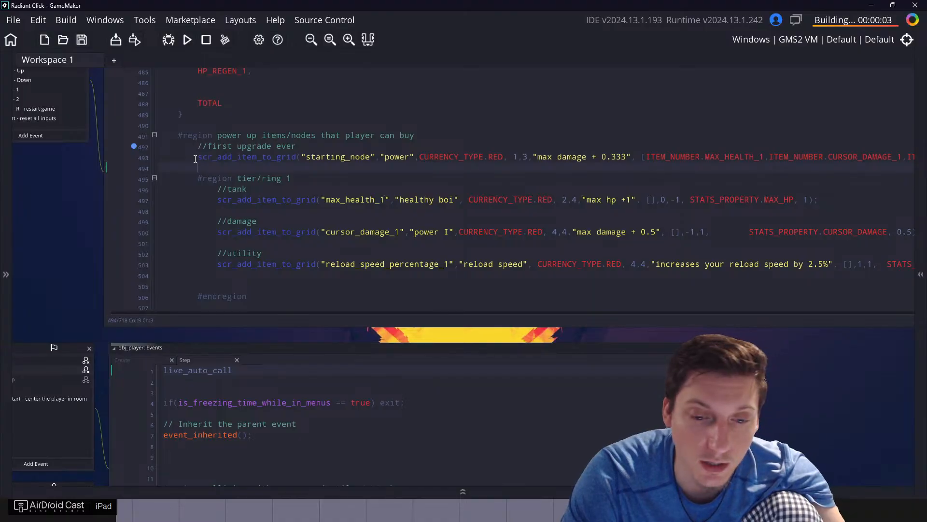
drag(196, 157, 397, 162)
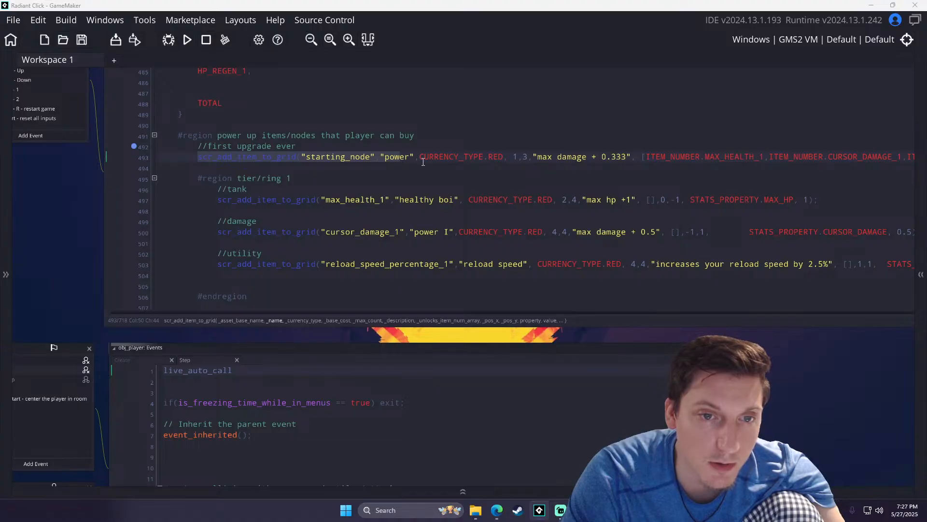
click(373, 160)
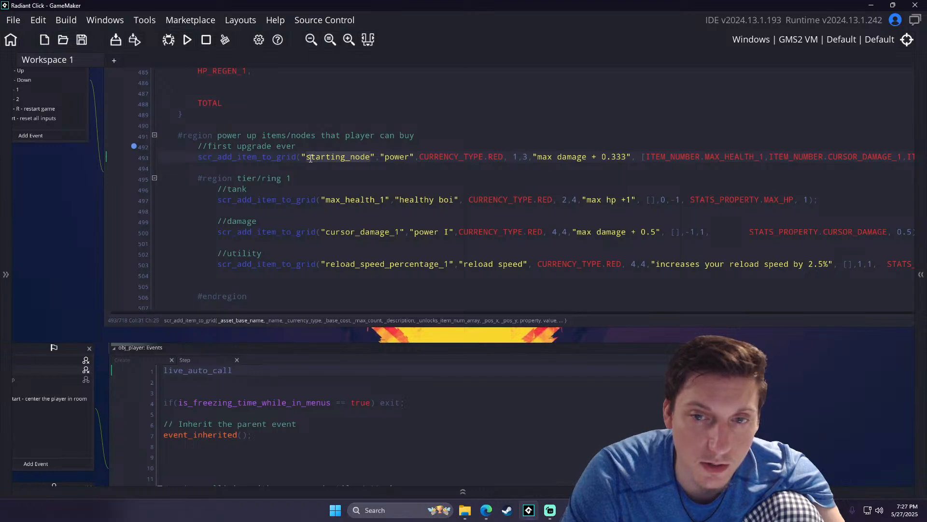
drag(535, 158, 627, 160)
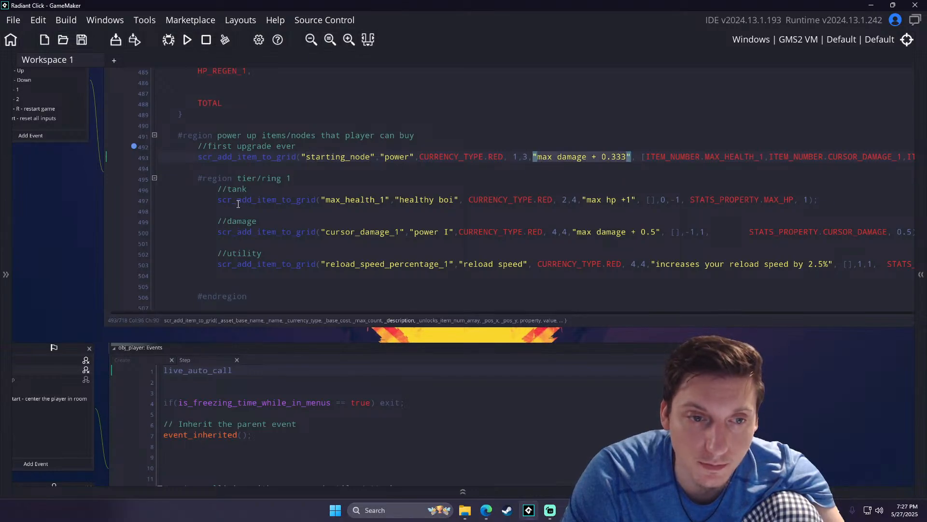
click(354, 201)
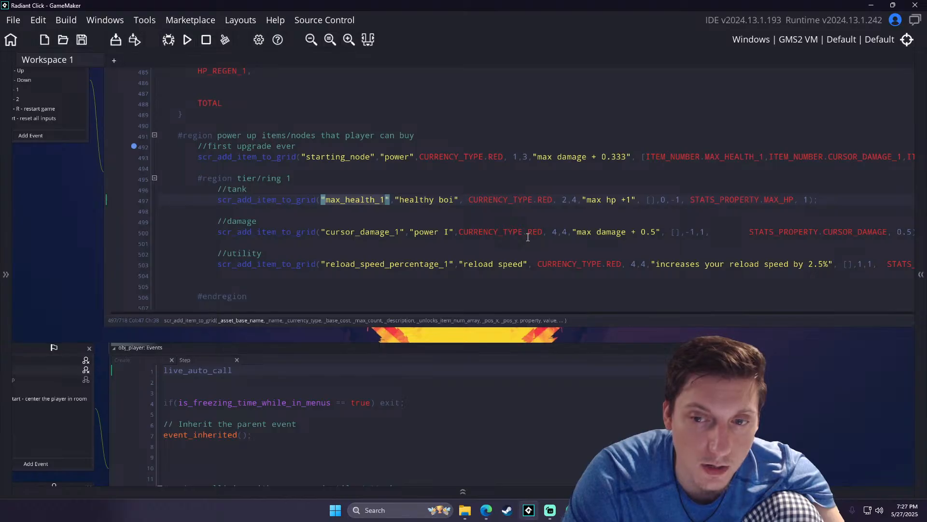
click(633, 231)
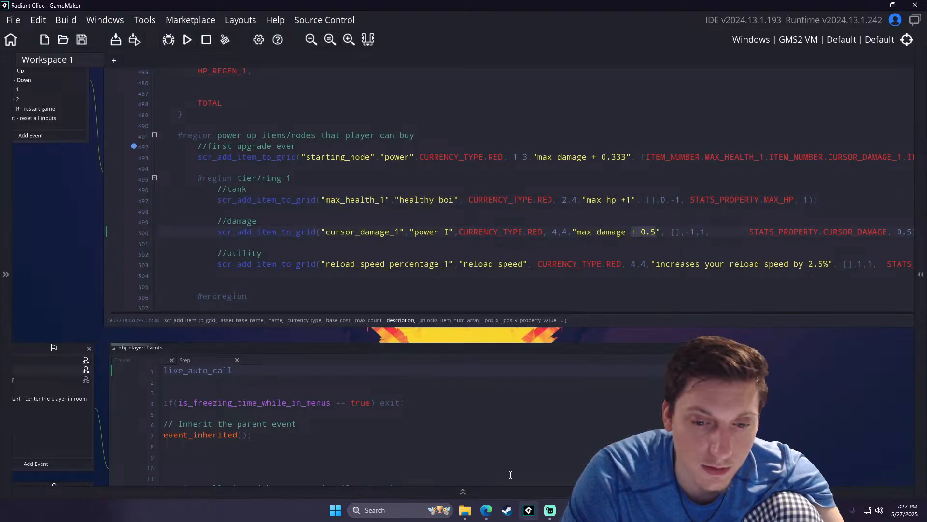
- Minimize GameMaker, return AirDroid Cast to a window clear of the desktop files, and open the system circle image
click(871, 6)
click(916, 18)
drag(441, 11, 522, 13)
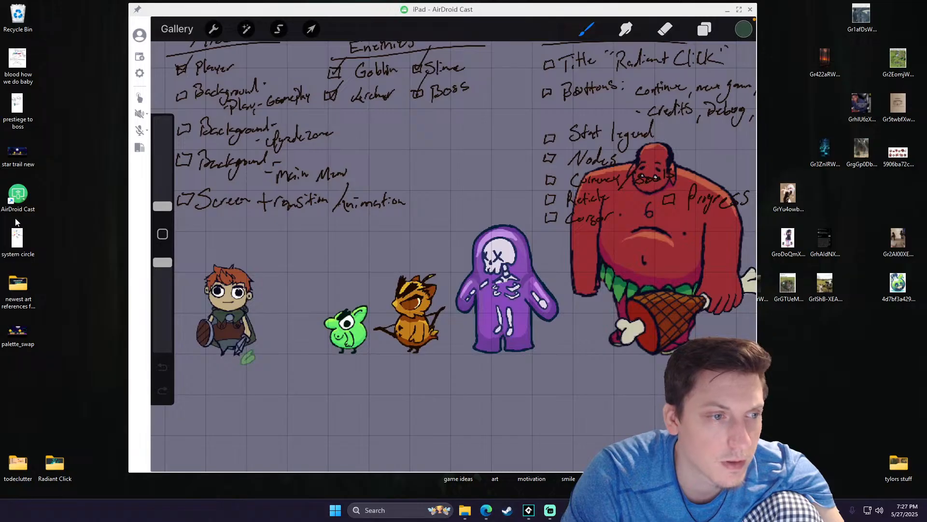
double_click(23, 243)
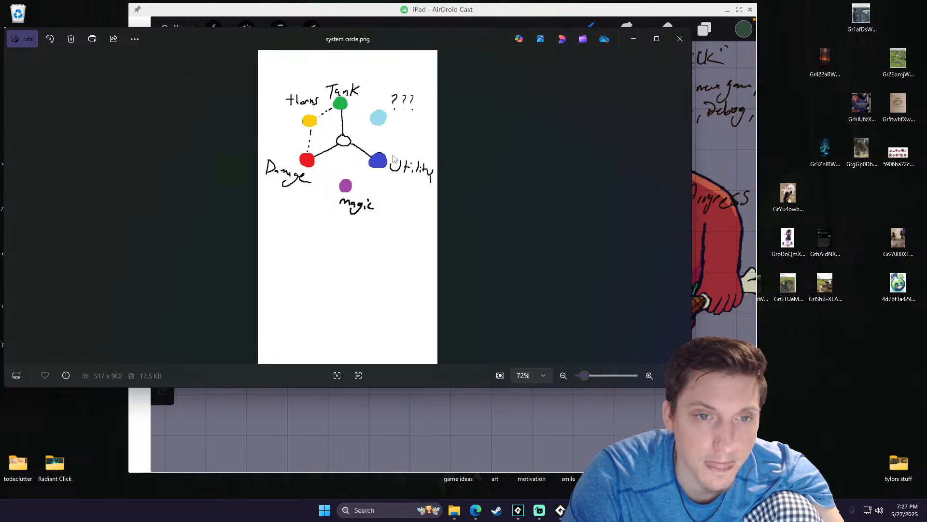
- Put away the system circle image, continue the saved Radiant Click game, inspect its upgrade node, and close the game
click(634, 38)
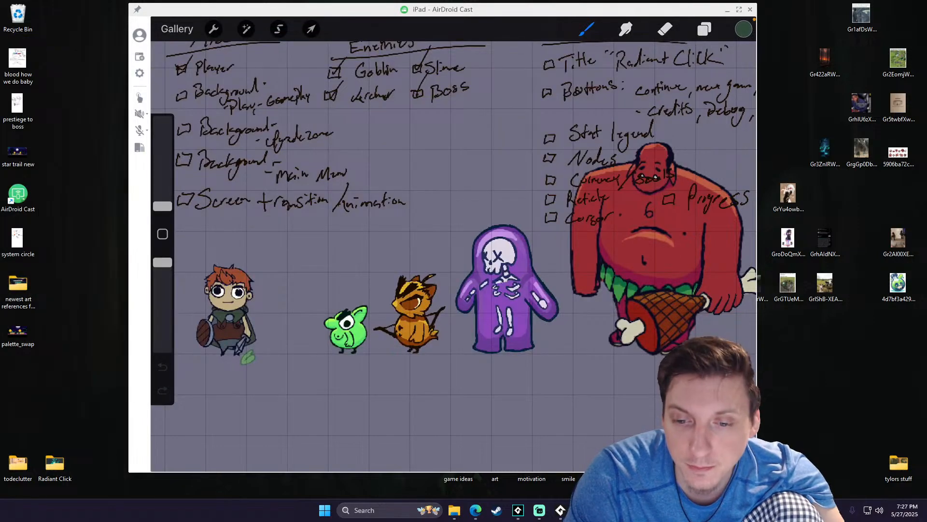
click(560, 512)
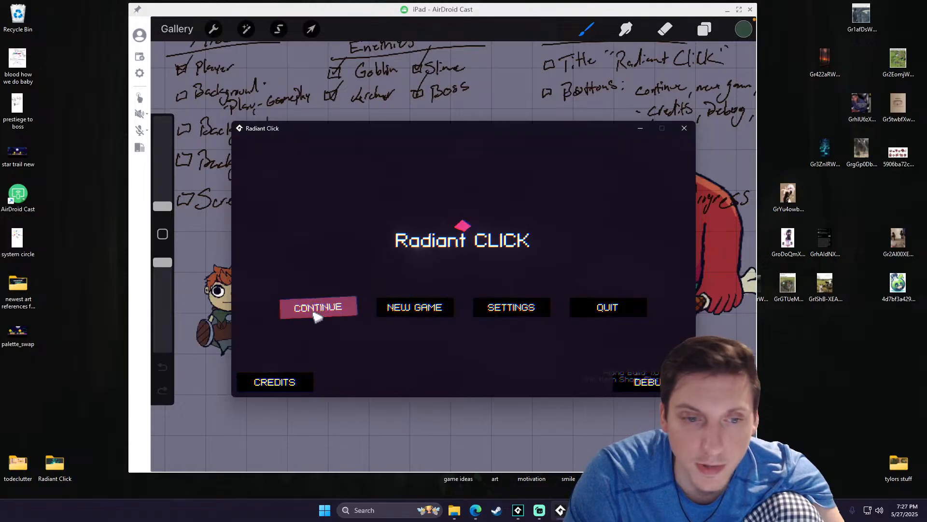
click(332, 310)
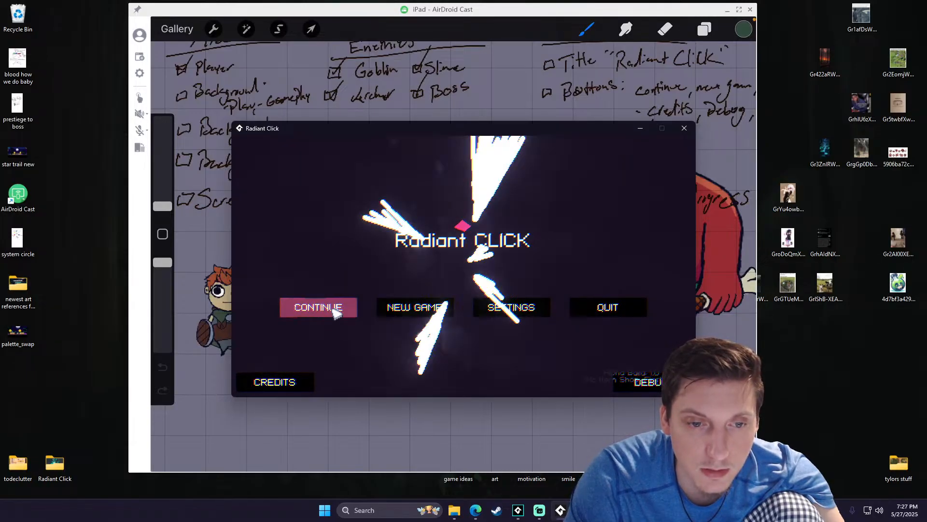
mouse_move(434, 305)
drag(434, 304, 405, 291)
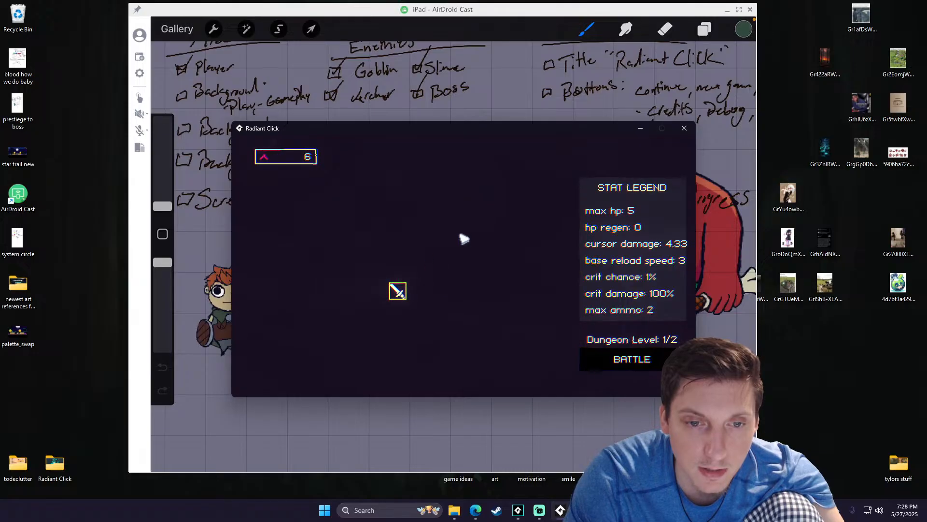
click(684, 128)
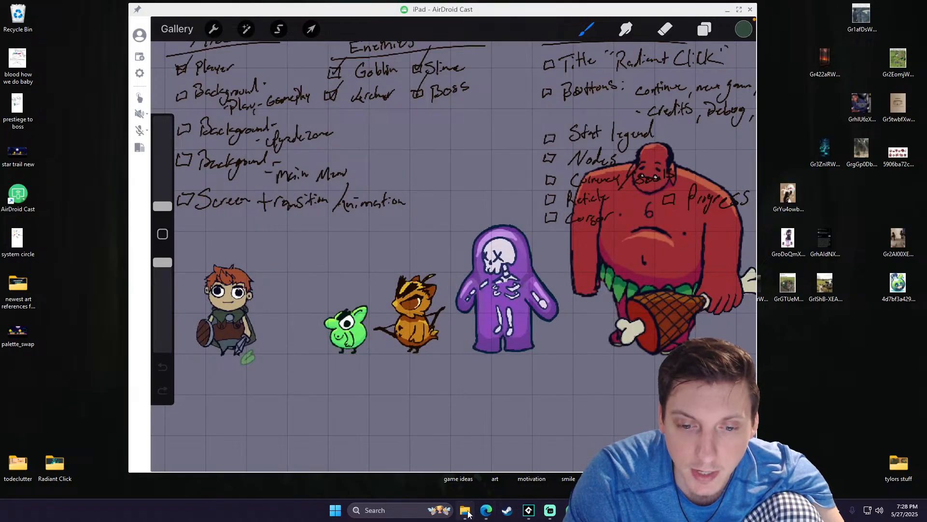
- Bring up the art references folder in File Explorer and open Local Disk (C:) from it in a new window
click(465, 510)
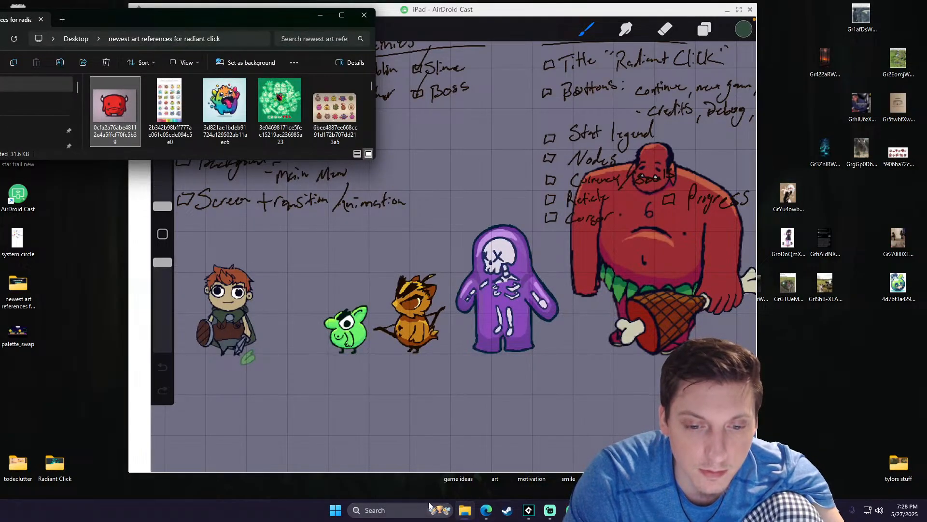
drag(140, 21, 253, 28)
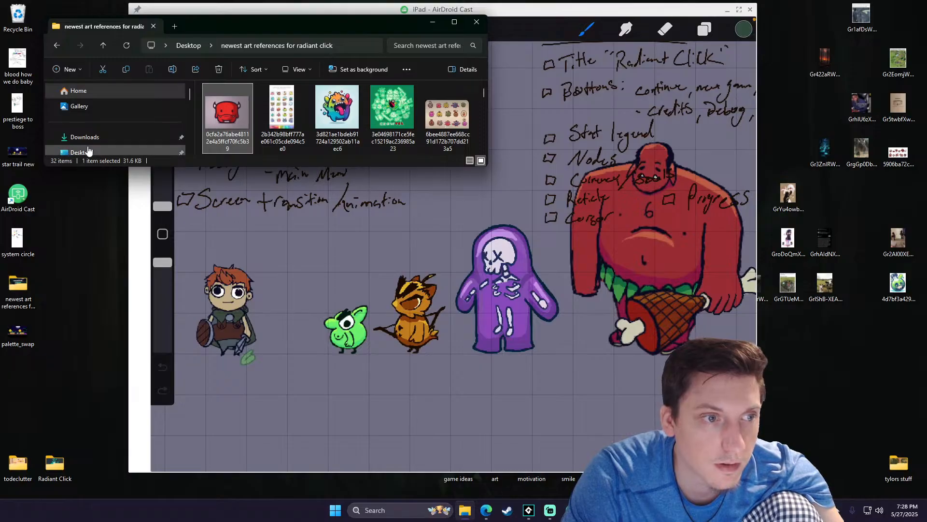
scroll(92, 148, down, 2)
scroll(94, 150, down, 3)
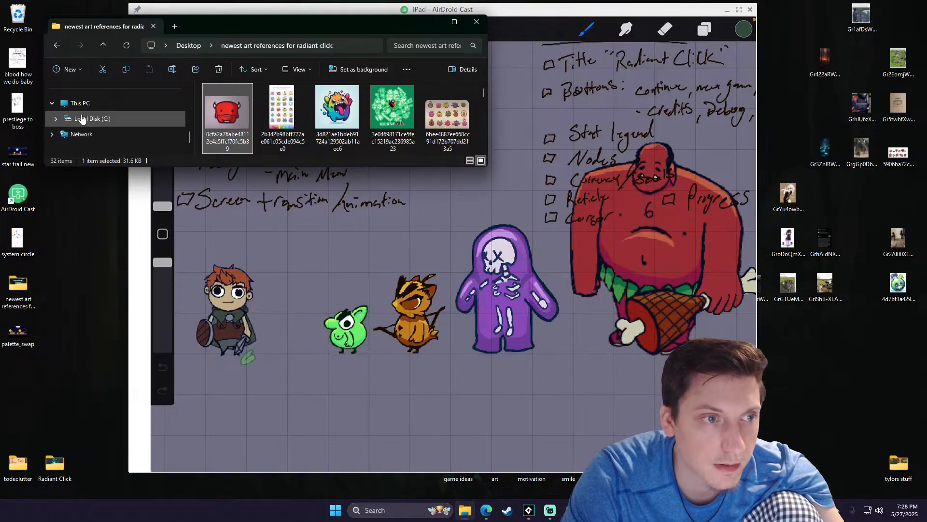
right_click(140, 124)
click(127, 173)
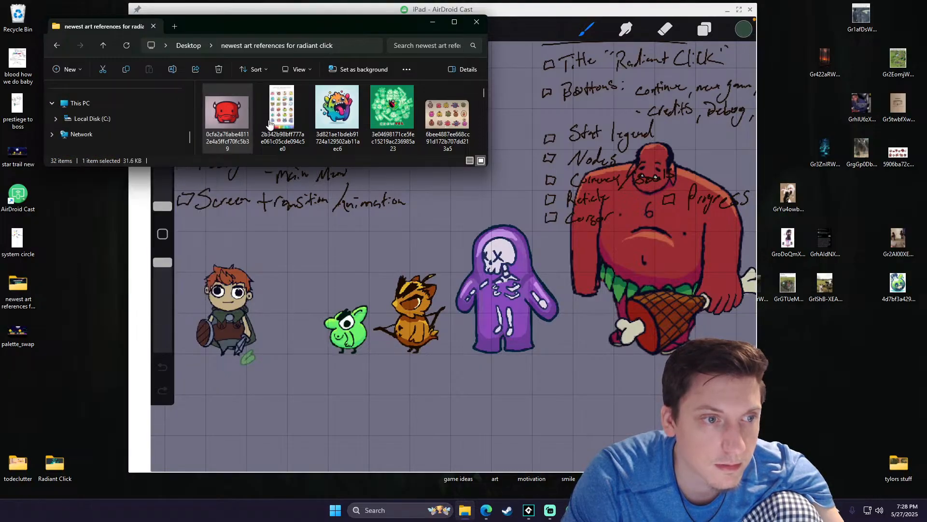
- Minimize the art references window, then reposition and enlarge the Local Disk (C:) window to show its full folder list
click(433, 22)
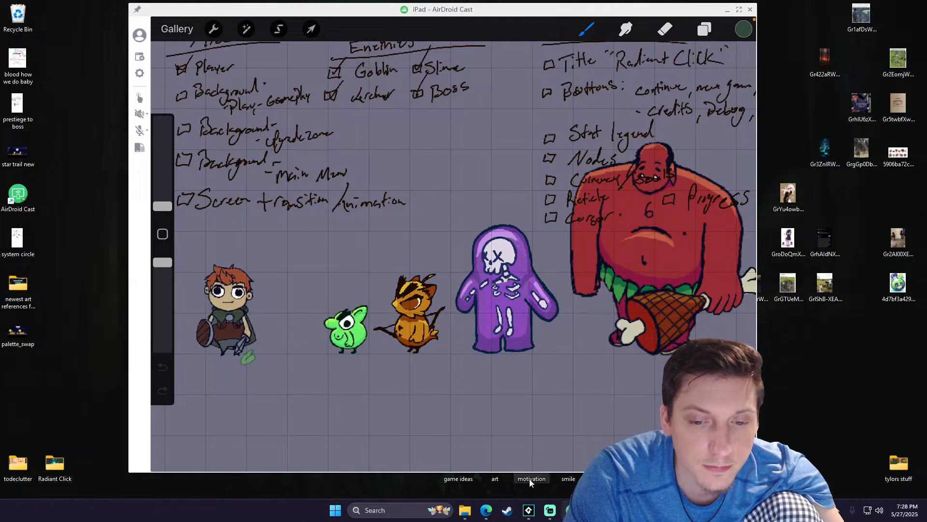
click(465, 510)
drag(221, 26, 459, 273)
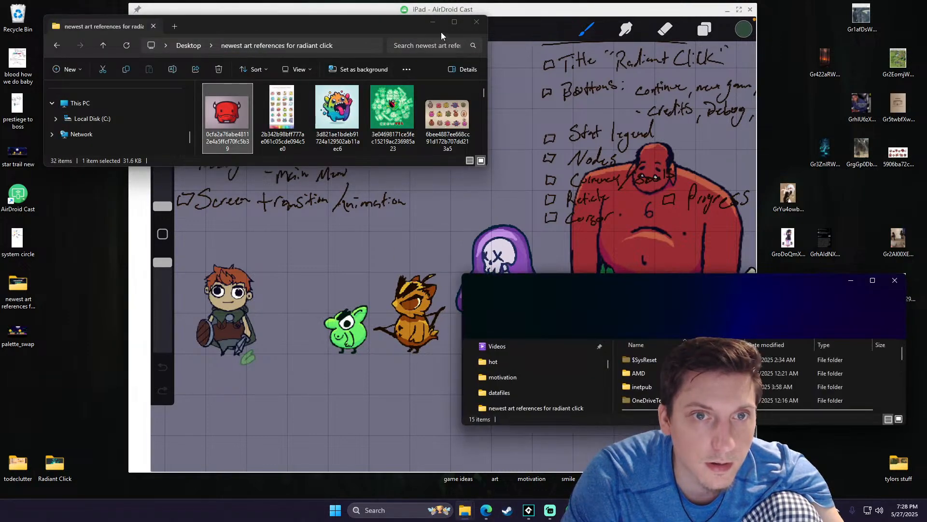
click(433, 23)
drag(717, 284, 366, 67)
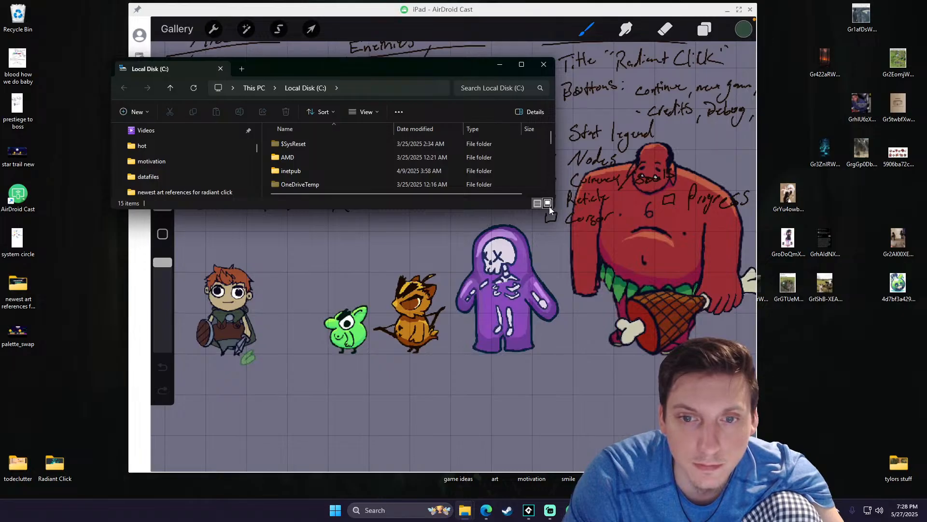
drag(553, 211, 727, 377)
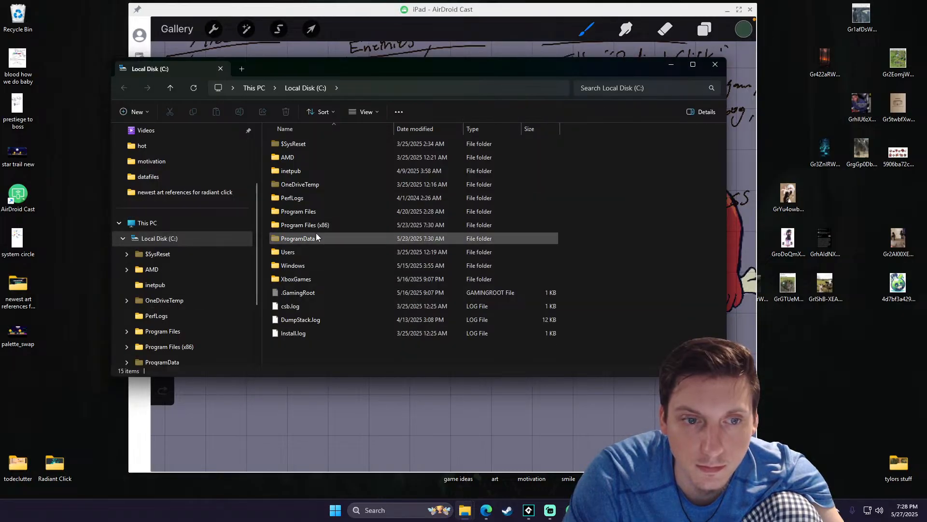
- Navigate through Users and the profile folder to AppData\Local\Radiant_Click and delete the save_data file
double_click(298, 251)
double_click(304, 158)
click(306, 187)
double_click(306, 187)
double_click(295, 141)
scroll(317, 252, down, 7)
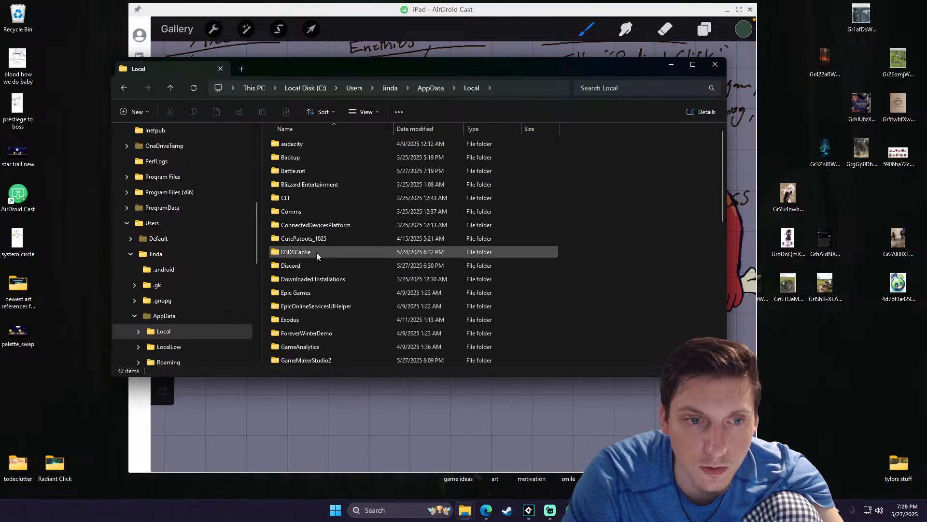
scroll(298, 262, down, 2)
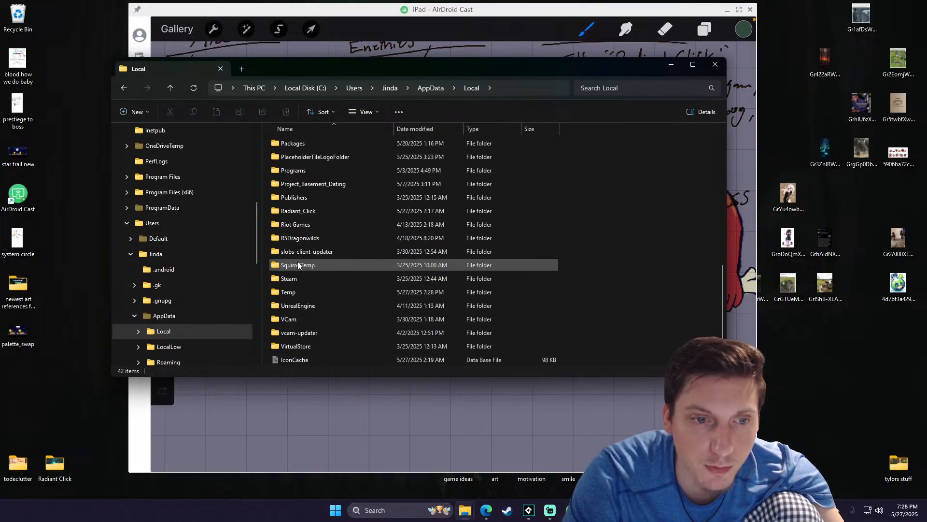
double_click(303, 209)
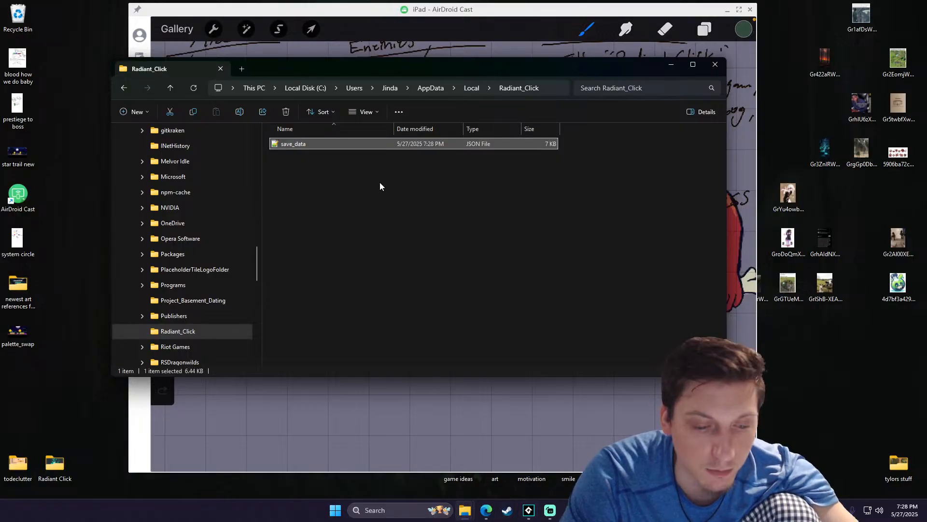
key(Delete)
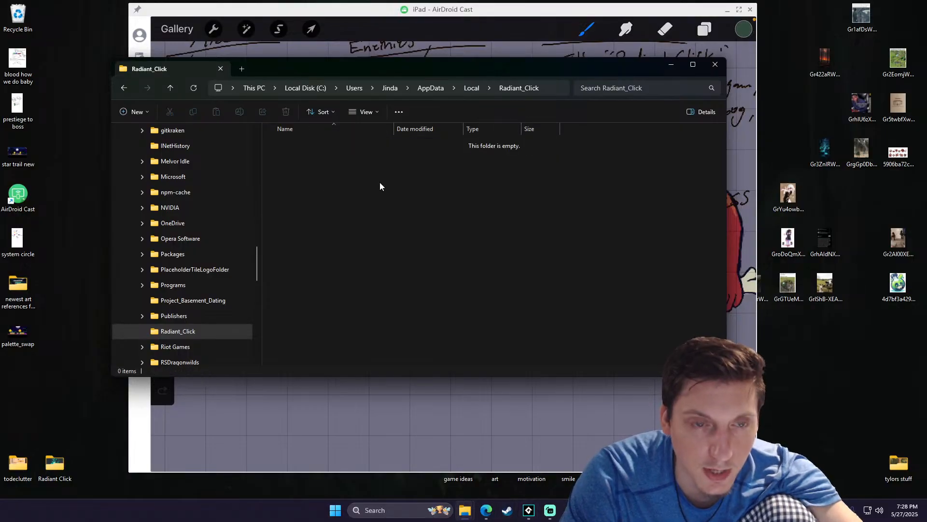
- Switch to GameMaker and run the Radiant Click project
click(528, 510)
click(138, 147)
click(187, 41)
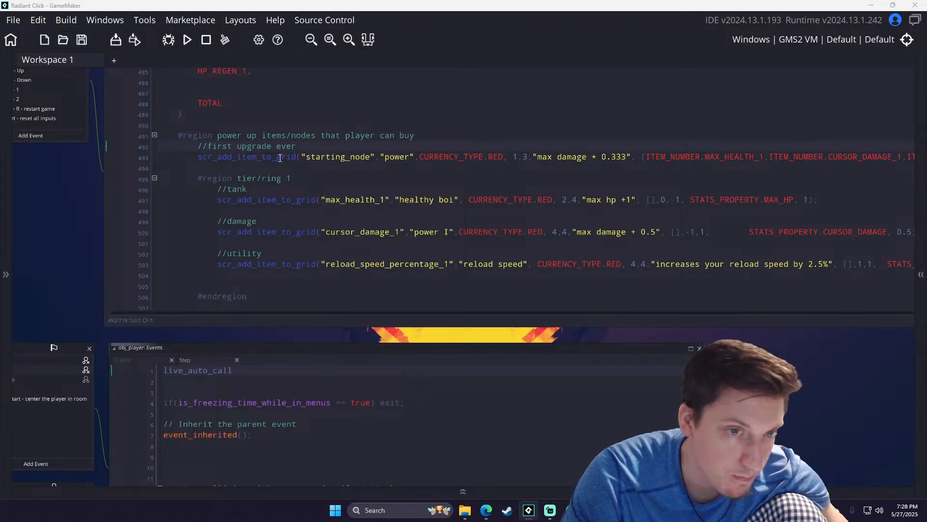
- Examine the starting_node scr_add_item_to_grid call and the scr_set_item_property line that unlocks the first item, highlighting their arguments
drag(197, 160, 305, 163)
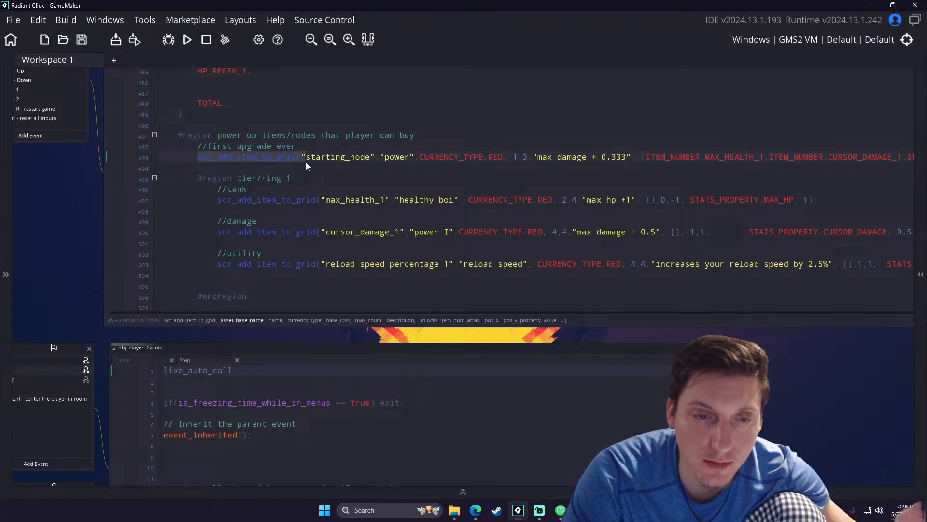
scroll(305, 162, down, 8)
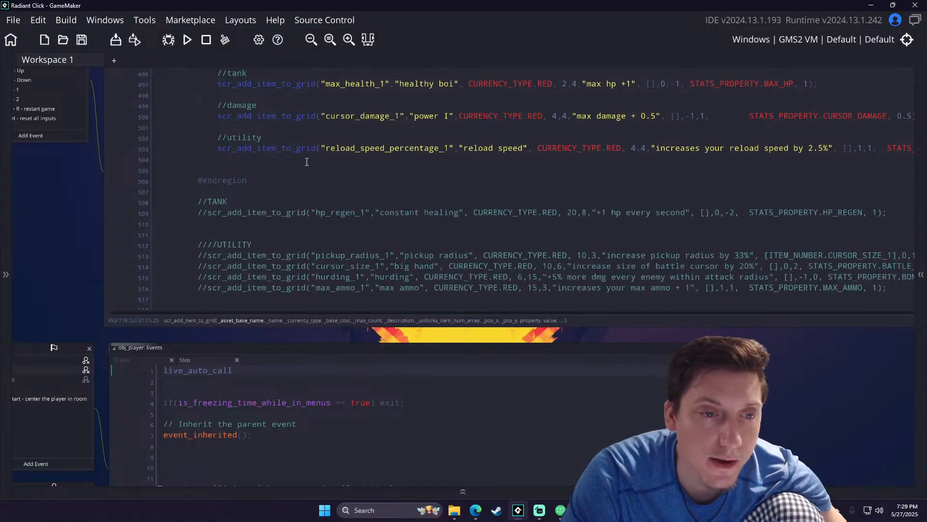
scroll(304, 164, down, 5)
mouse_move(199, 199)
mouse_down()
mouse_move(433, 207)
mouse_move(343, 202)
mouse_up()
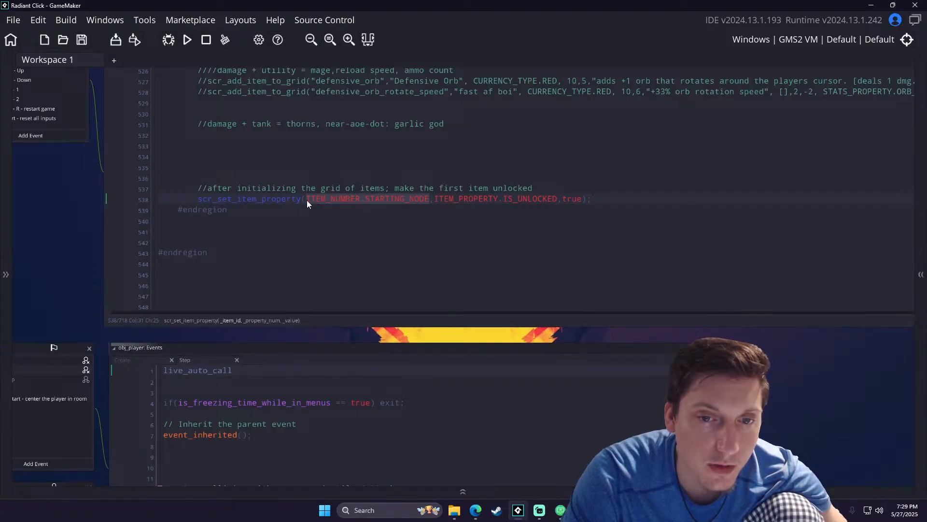
drag(560, 199, 514, 203)
click(573, 200)
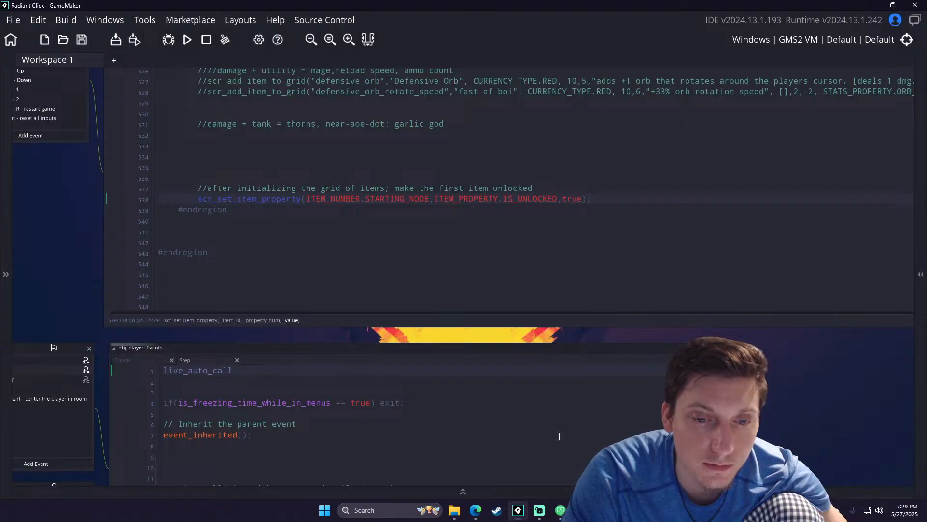
- Start a new game and battle, terminate the run, go home, and inspect the power I upgrade node
click(365, 310)
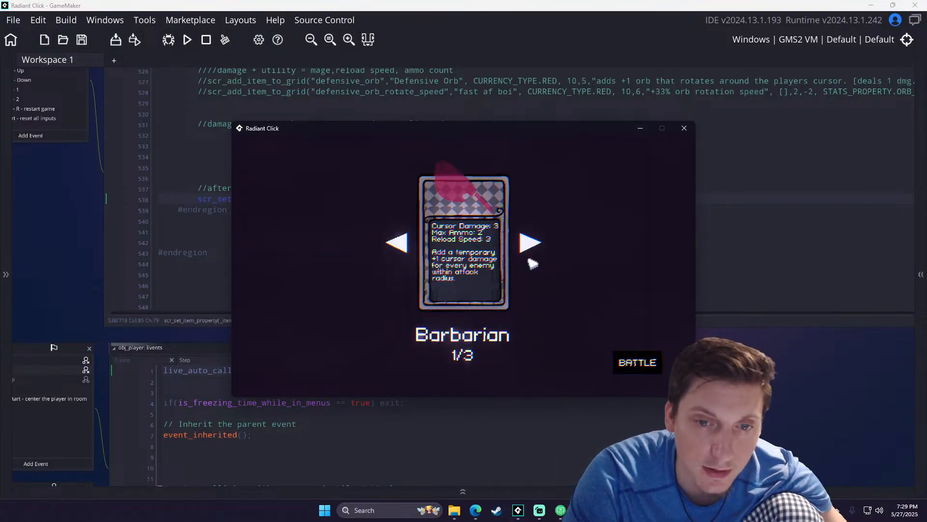
click(631, 368)
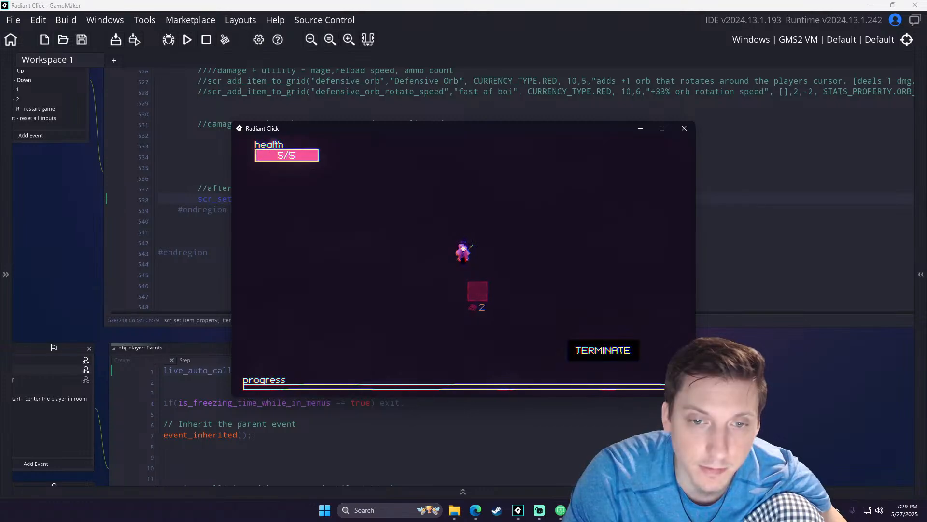
click(623, 351)
click(488, 303)
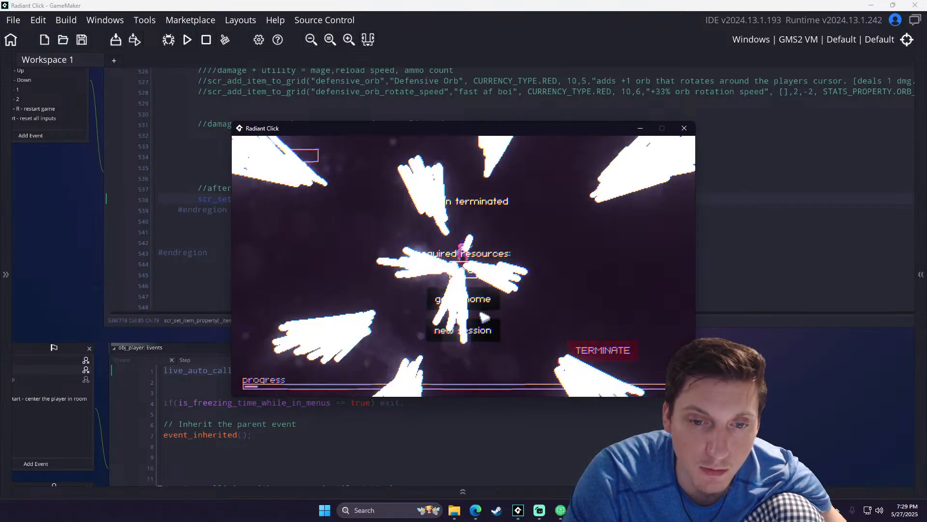
mouse_move(431, 296)
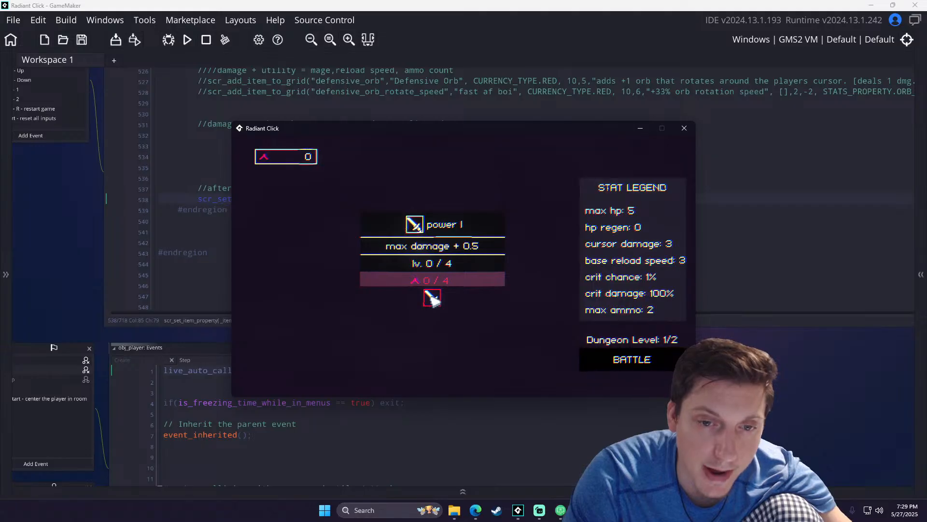
- Return to the obj_game code and highlight the arguments of the starting_node entry in the power up items region
middle_drag(845, 149, 753, 199)
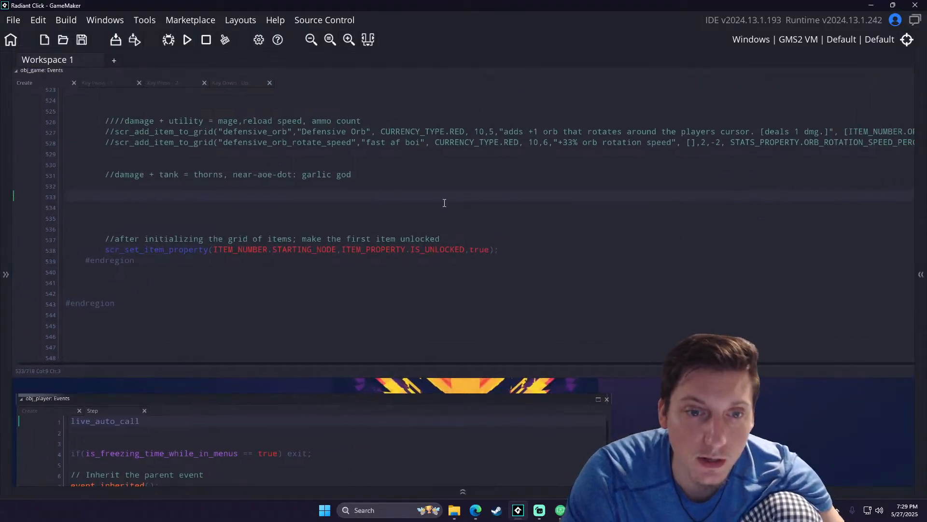
middle_drag(447, 195, 445, 238)
scroll(444, 239, up, 3)
scroll(444, 239, up, 10)
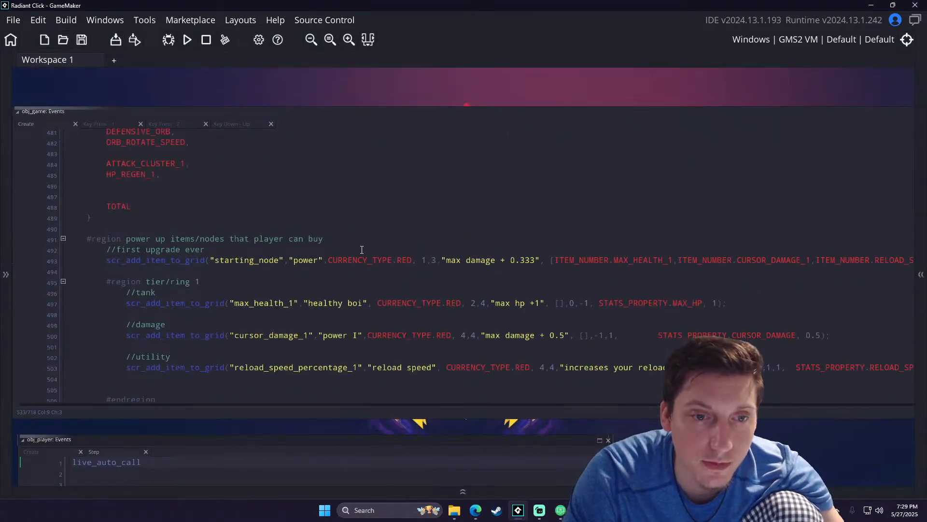
drag(585, 289, 265, 287)
drag(560, 214, 237, 215)
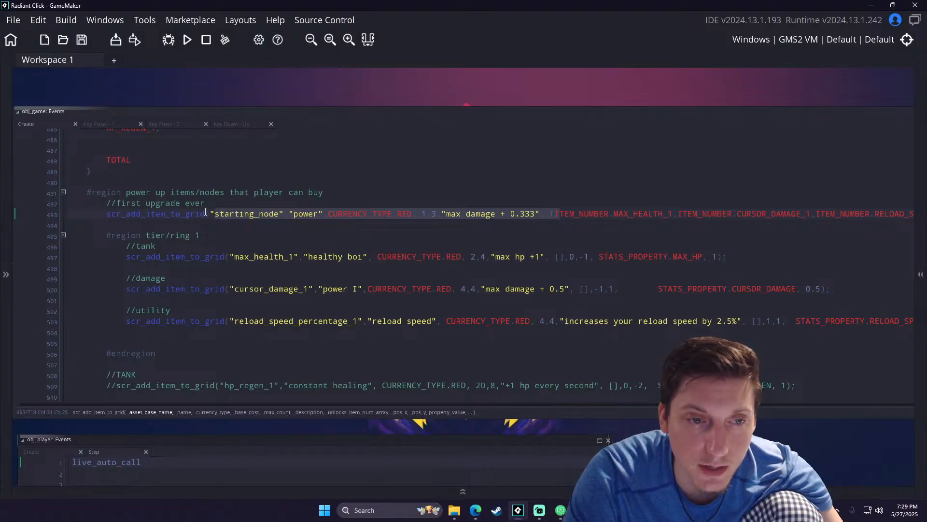
- Highlight STARTING_NODE and CURSOR_DAMAGE_1 in the tier 1 section of the ITEM_NUMBER enum
scroll(203, 213, up, 10)
click(157, 249)
scroll(99, 244, down, 2)
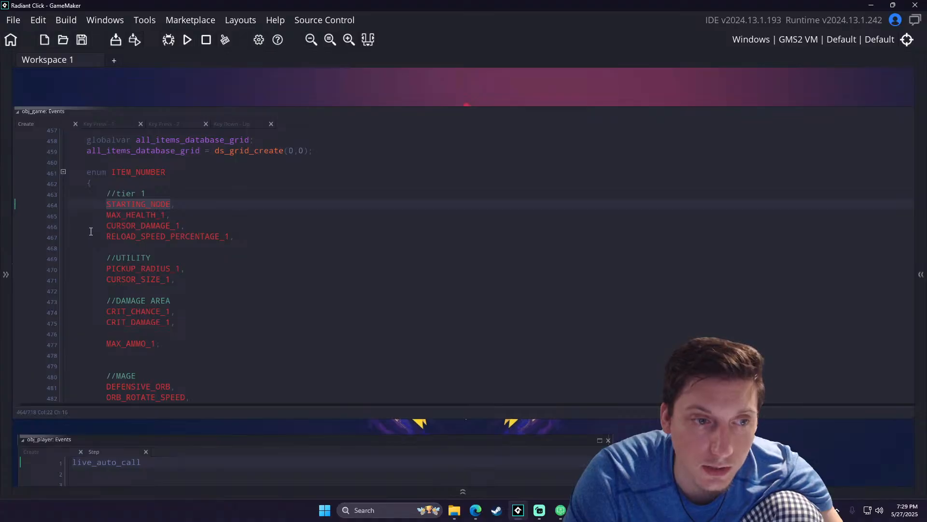
double_click(158, 227)
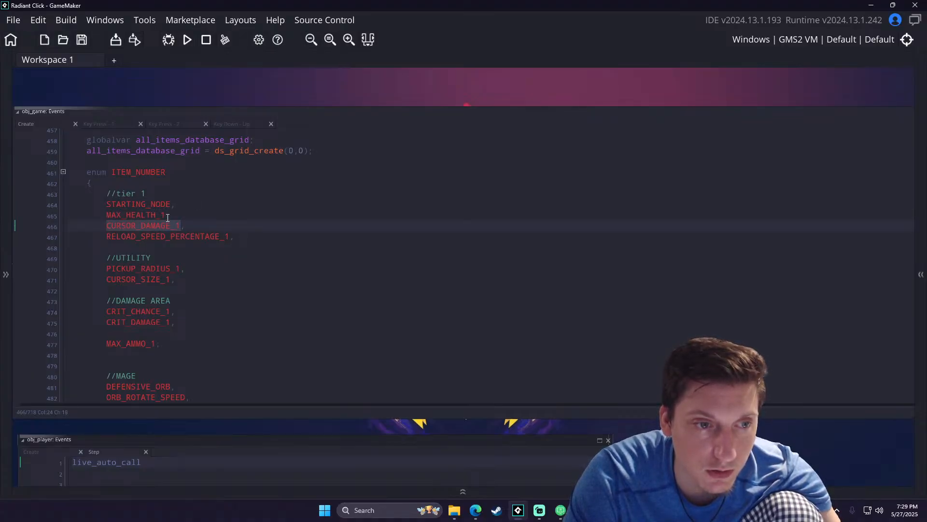
- Highlight the cursor_damage_1 entry's name arguments and review the remaining item entries through the line unlocking the first item
scroll(269, 233, down, 9)
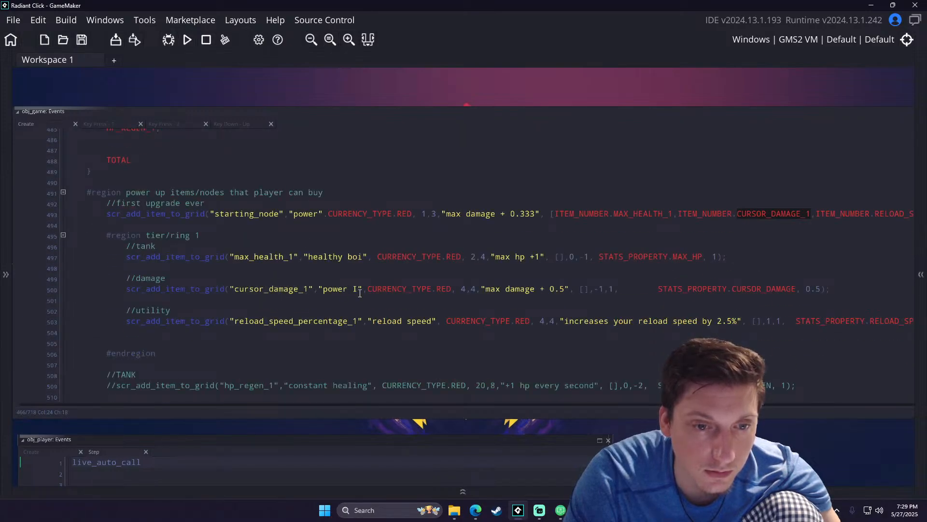
click(227, 289)
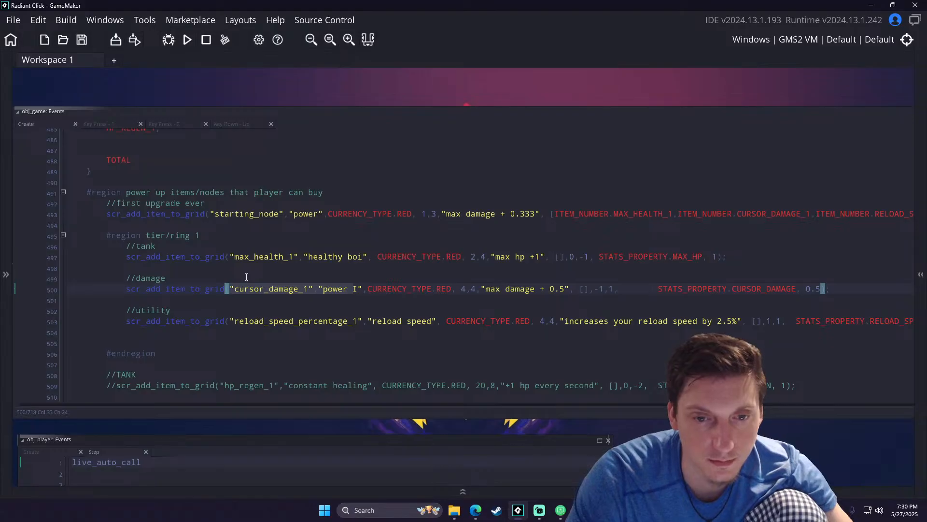
scroll(372, 341, down, 9)
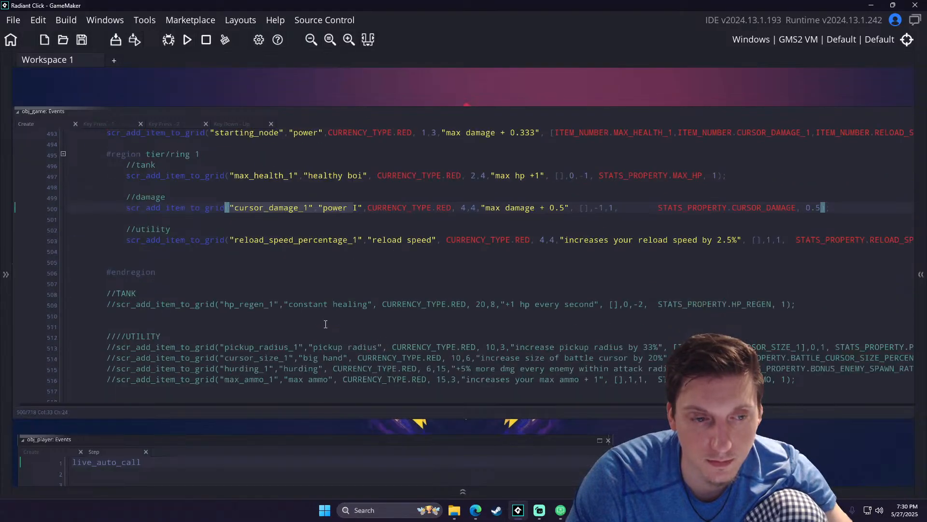
scroll(299, 322, down, 3)
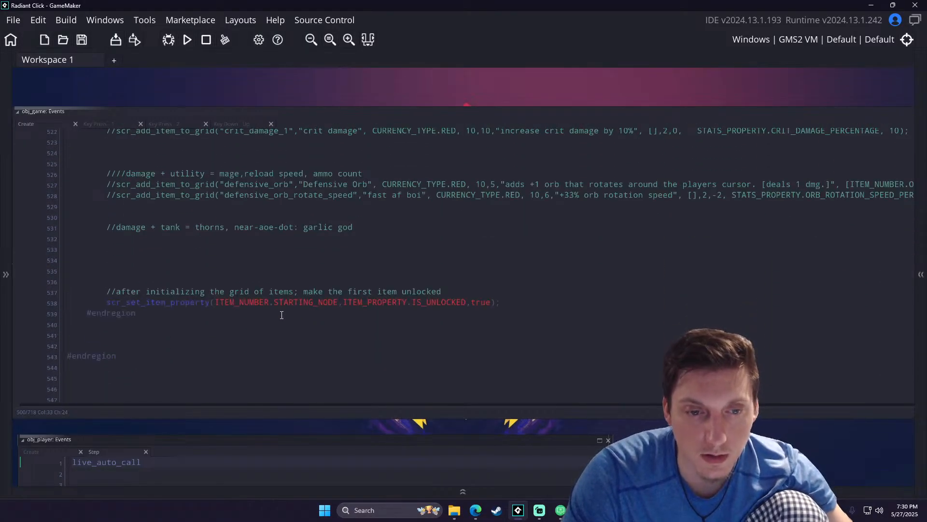
- Replace ITEM_NUMBER.STARTING_NODE with 0 in the scr_set_item_property call and keep the original constant as a comment after the line
click(337, 303)
drag(306, 302, 224, 303)
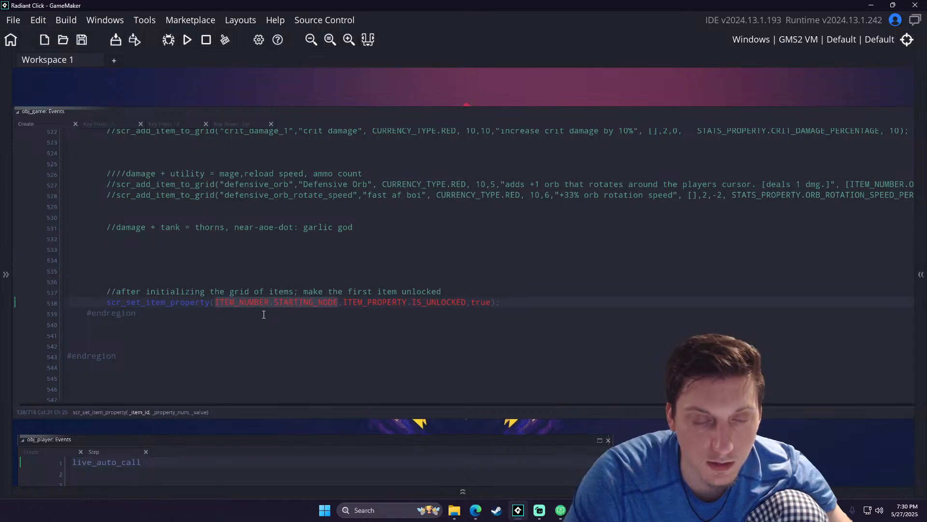
key(BackSpace)
click(439, 301)
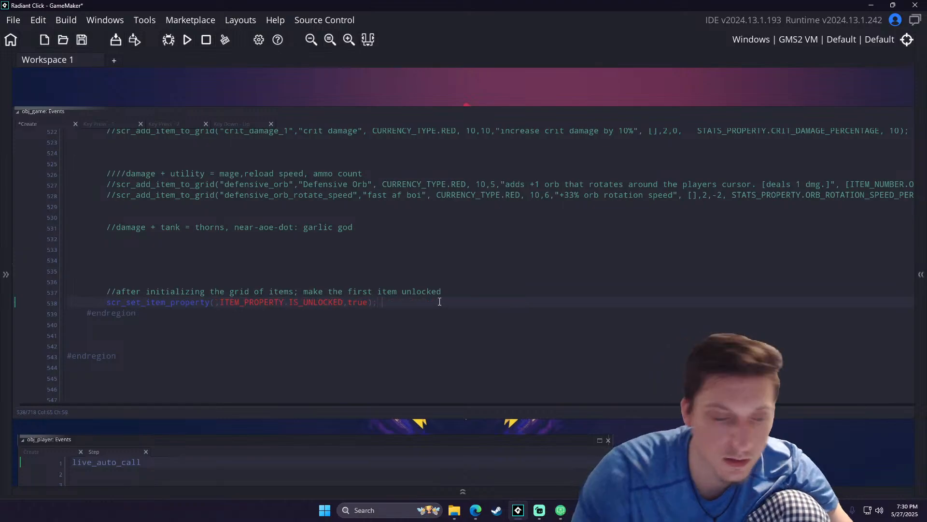
text(//)
text(ITEM_NUMBER.STARTING_NODE)
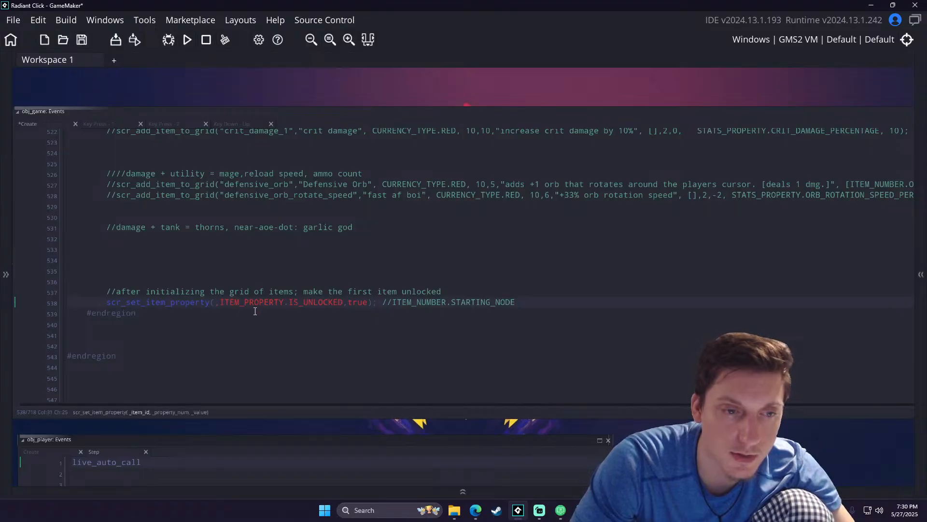
ctrl+scroll(219, 300, up, 3)
text(0)
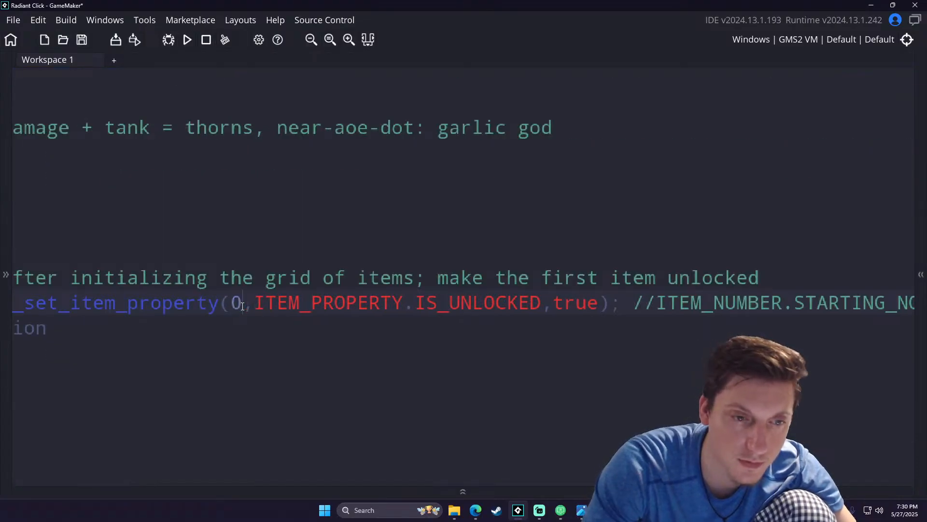
ctrl+scroll(334, 326, down, 2)
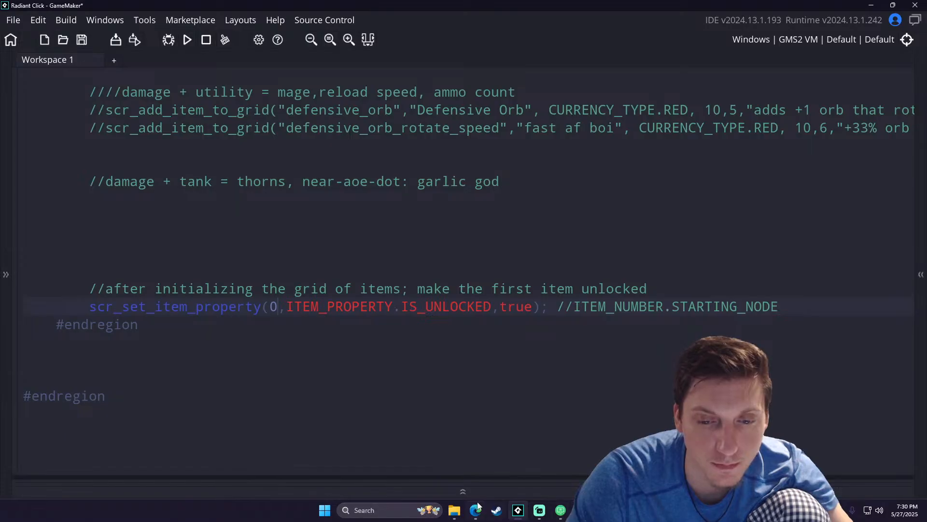
- Stop the running game and delete save_data from the Radiant_Click folder in File Explorer
click(208, 38)
mouse_move(463, 510)
click(495, 447)
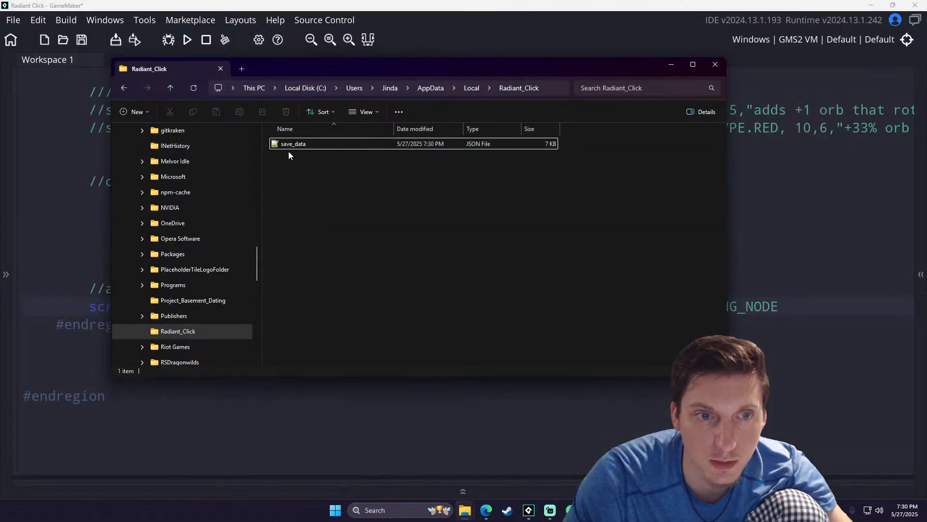
key(Delete)
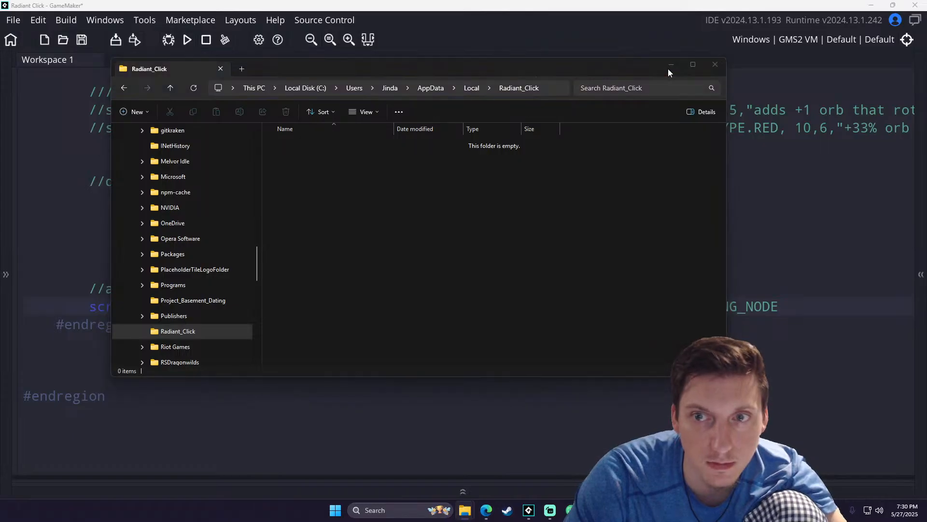
click(671, 65)
- Run the game, start a new game and battle as the Barbarian, and inspect the power I upgrade node
key(F5)
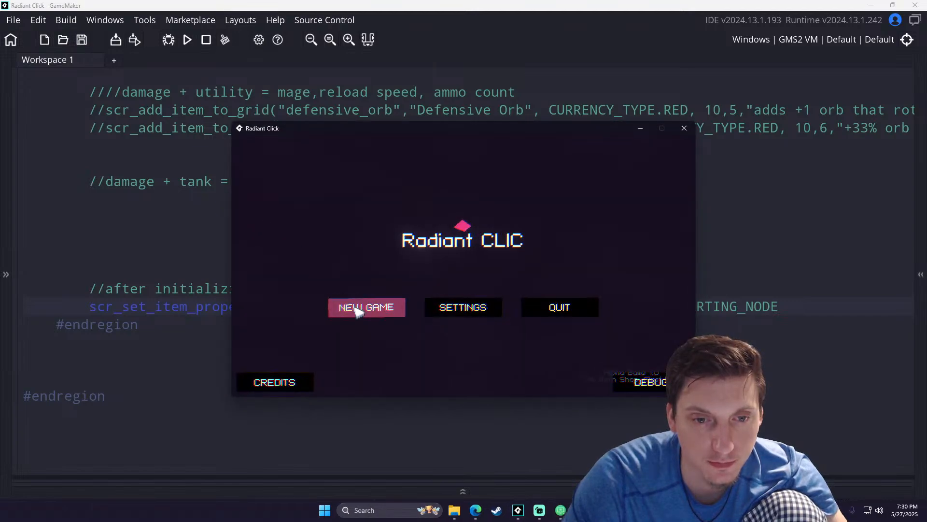
click(359, 307)
click(628, 363)
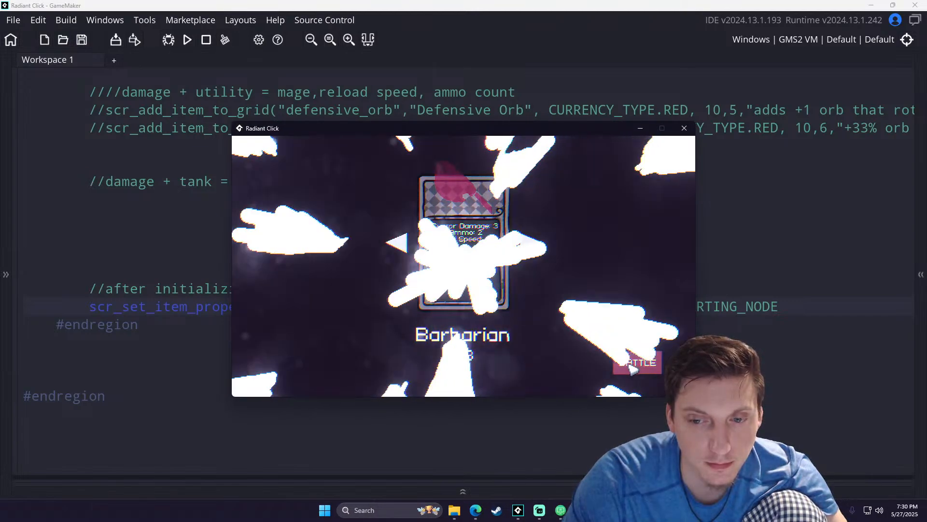
click(616, 352)
click(463, 299)
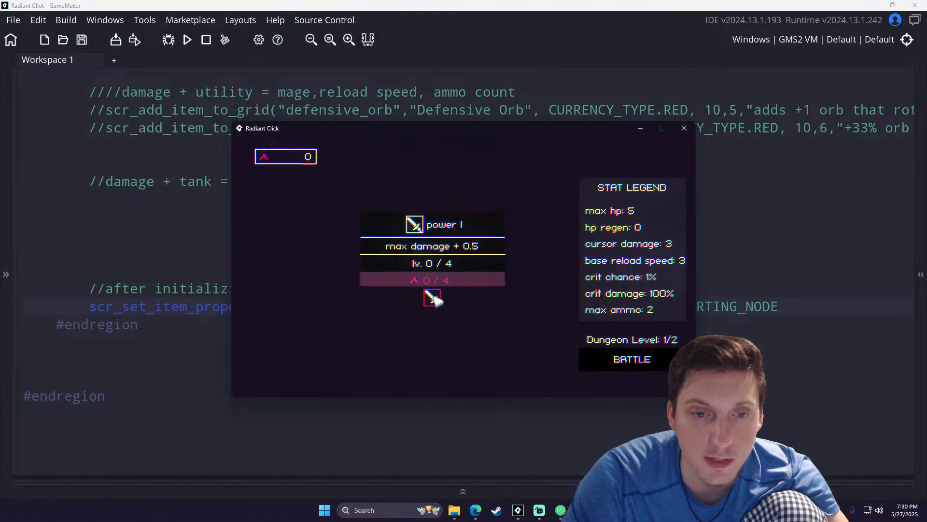
- Return to the obj_game code and highlight the ITEM_NUMBER.STARTING_NODE comment and the cursor_damage_1 entry's first arguments
click(226, 273)
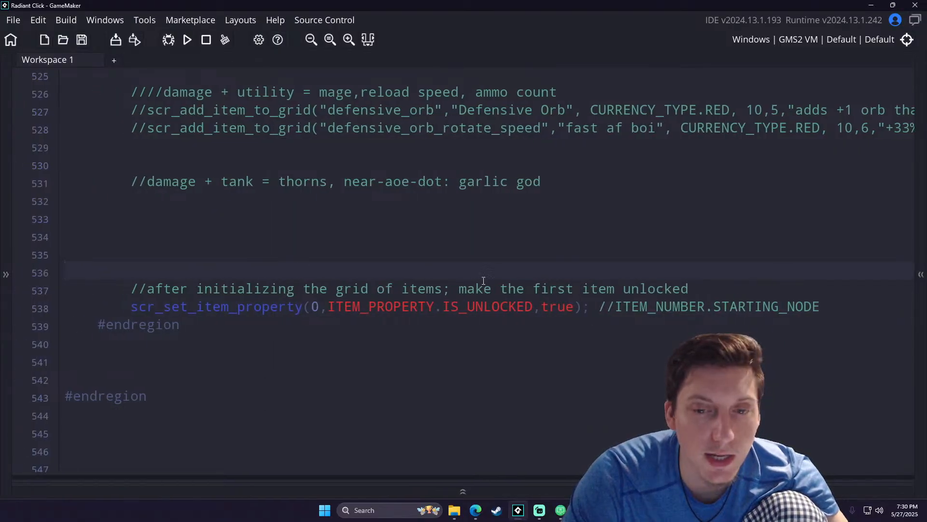
drag(823, 309, 615, 314)
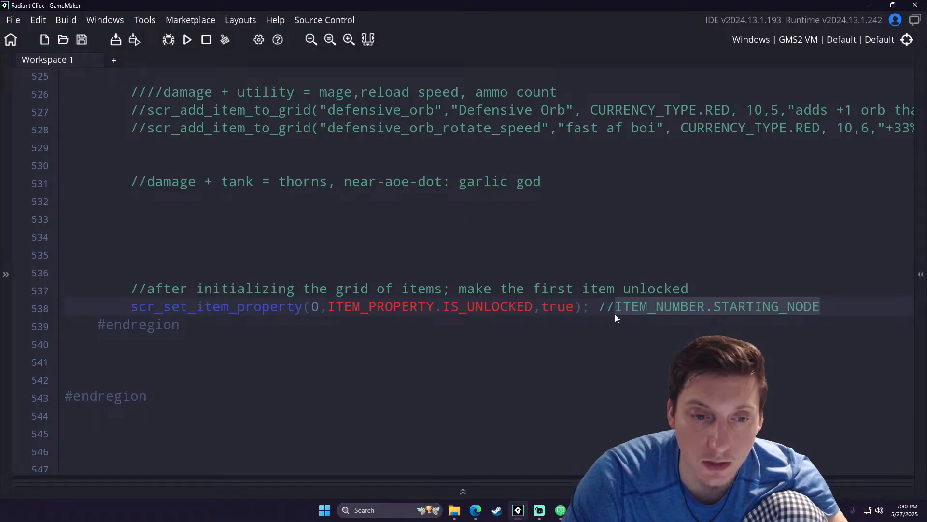
scroll(384, 299, up, 3)
scroll(384, 299, up, 10)
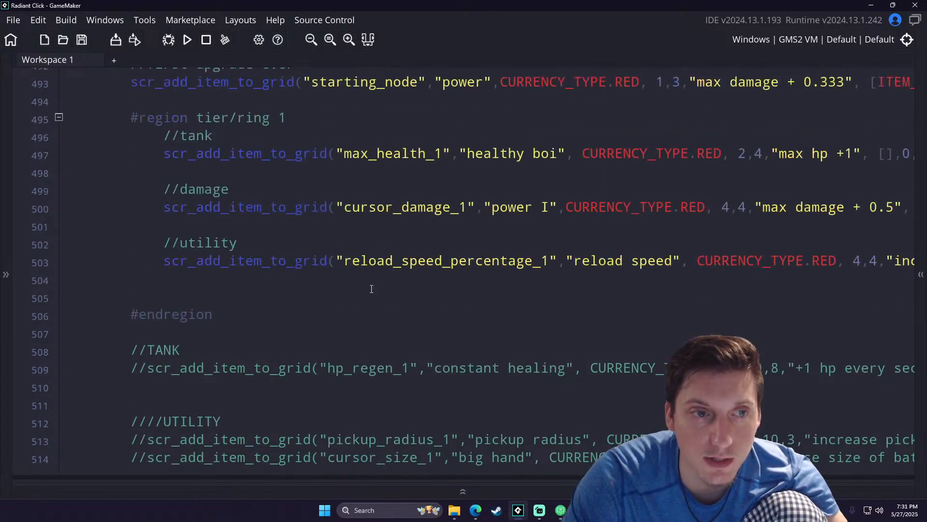
drag(344, 381, 662, 381)
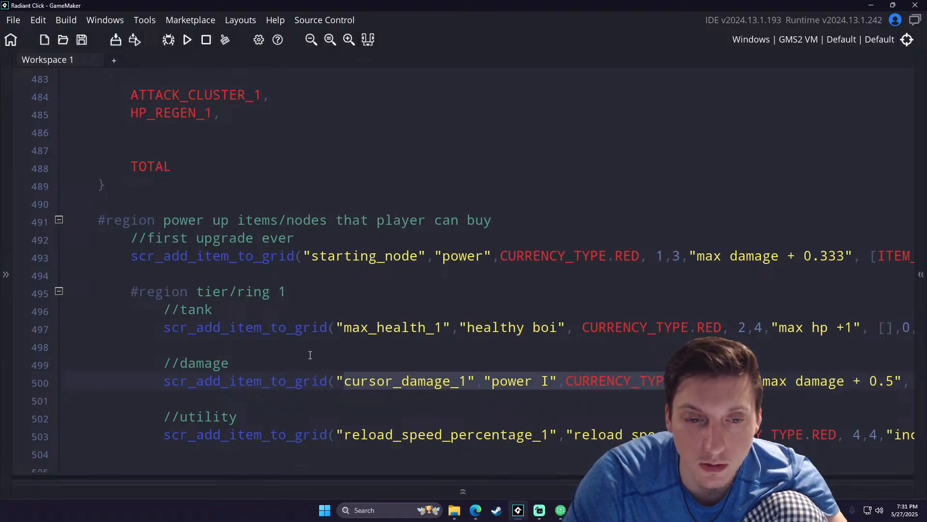
click(310, 355)
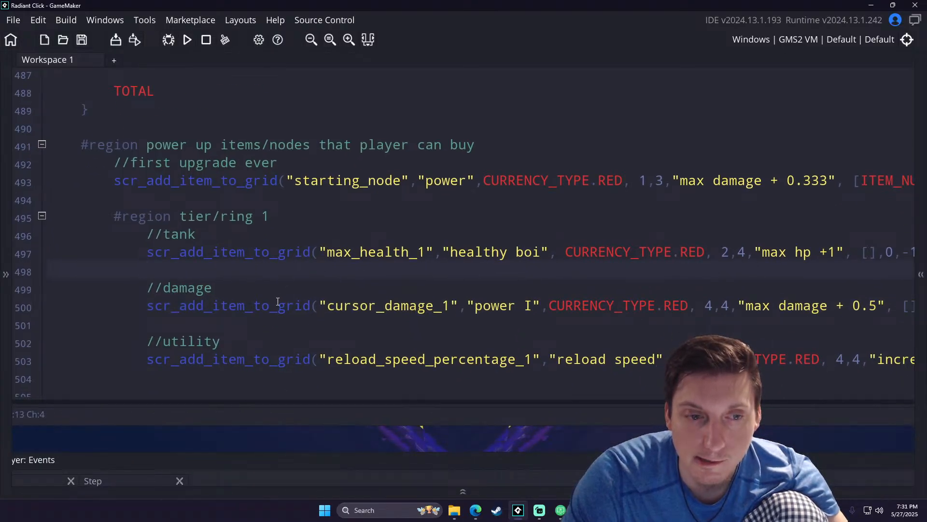
- Open the scr_add_item_to_grid script from its call, highlight all_items_database_grid, and read how the item arguments are added to the grid
middle_click(278, 301)
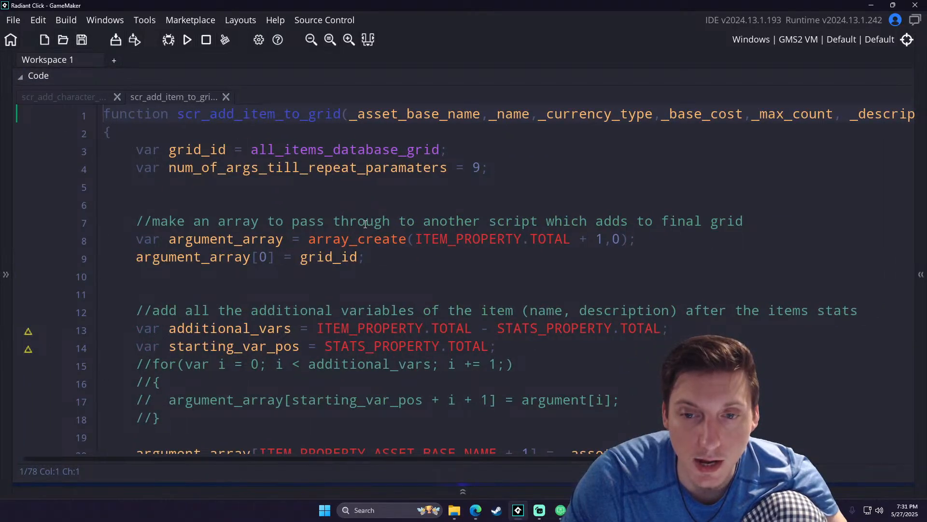
click(379, 203)
ctrl+scroll(378, 201, down, 2)
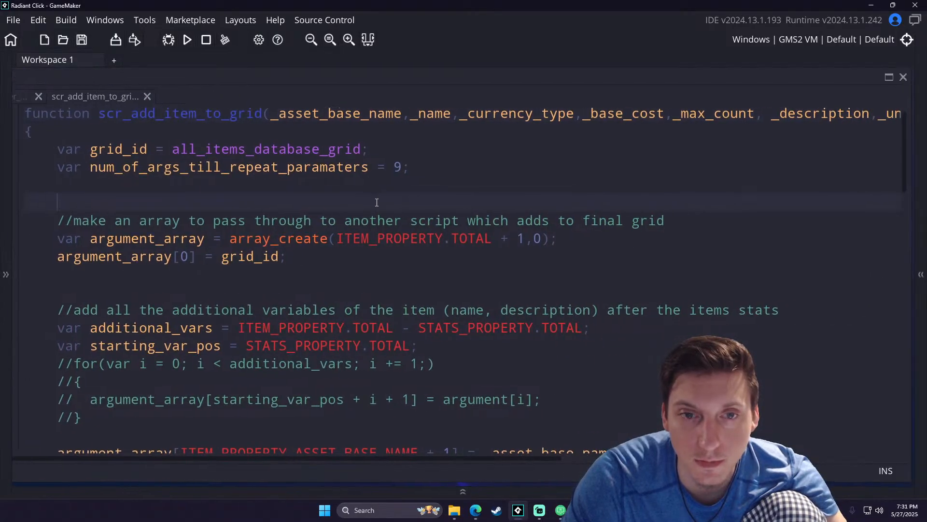
double_click(276, 161)
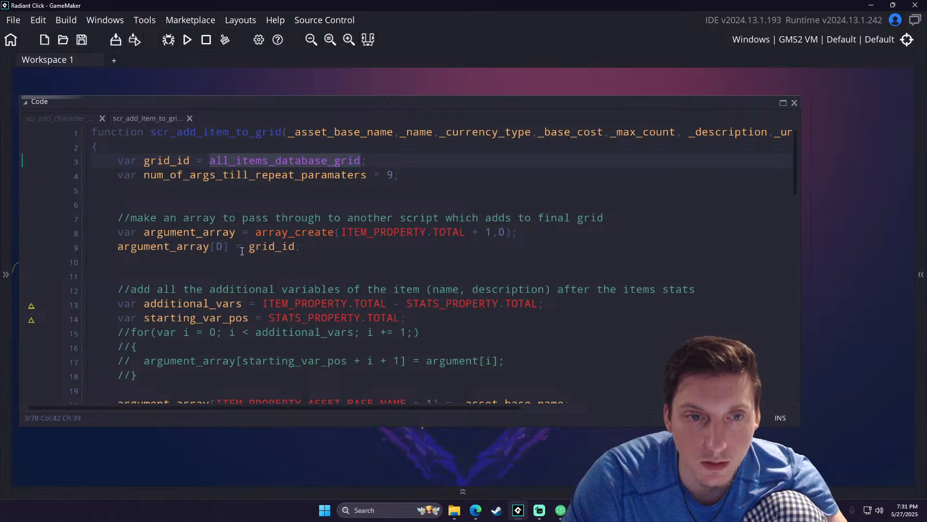
scroll(241, 252, down, 4)
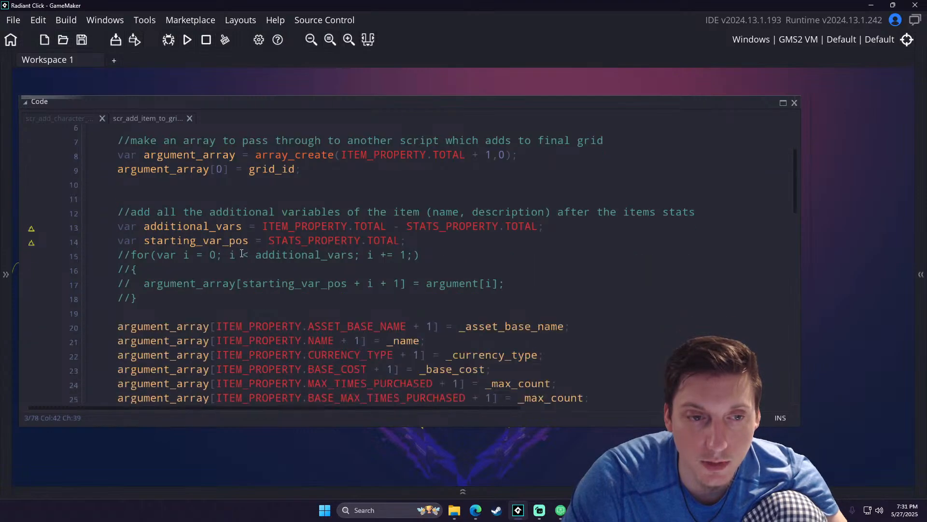
scroll(241, 254, down, 6)
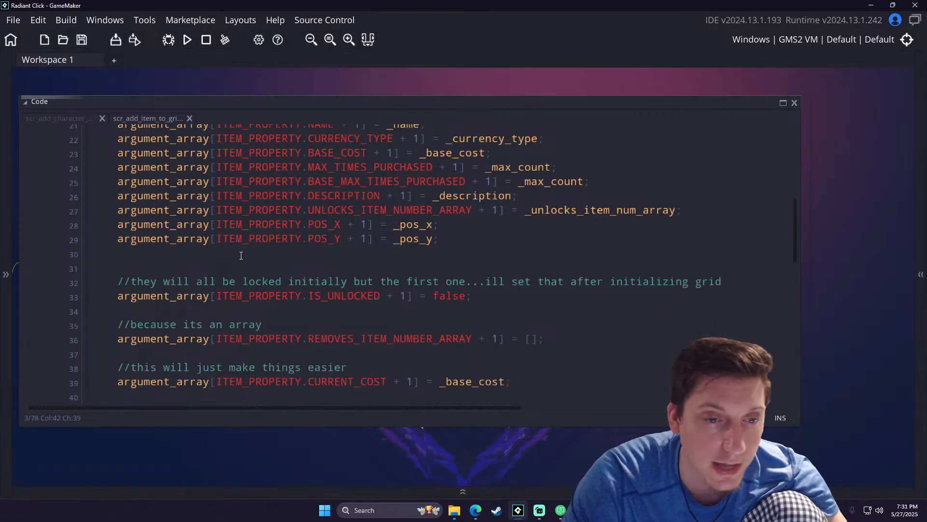
scroll(240, 257, down, 2)
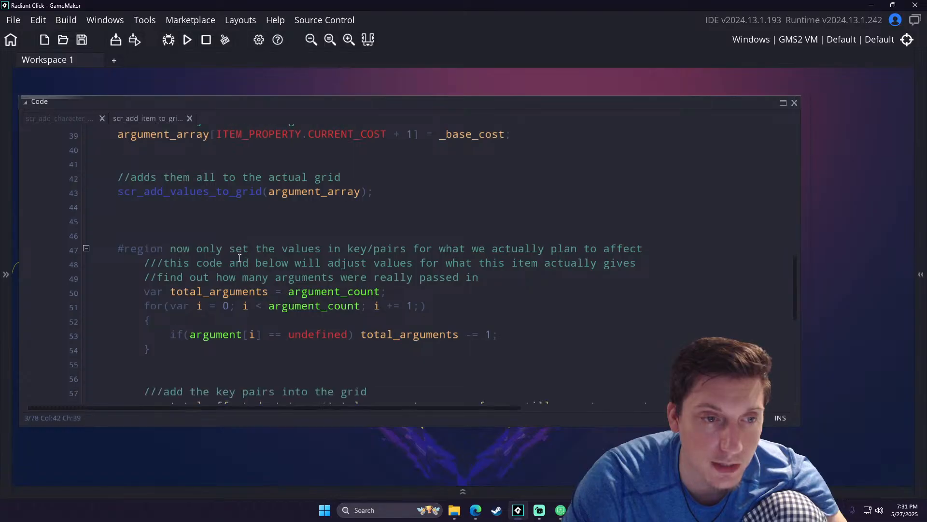
scroll(240, 259, down, 5)
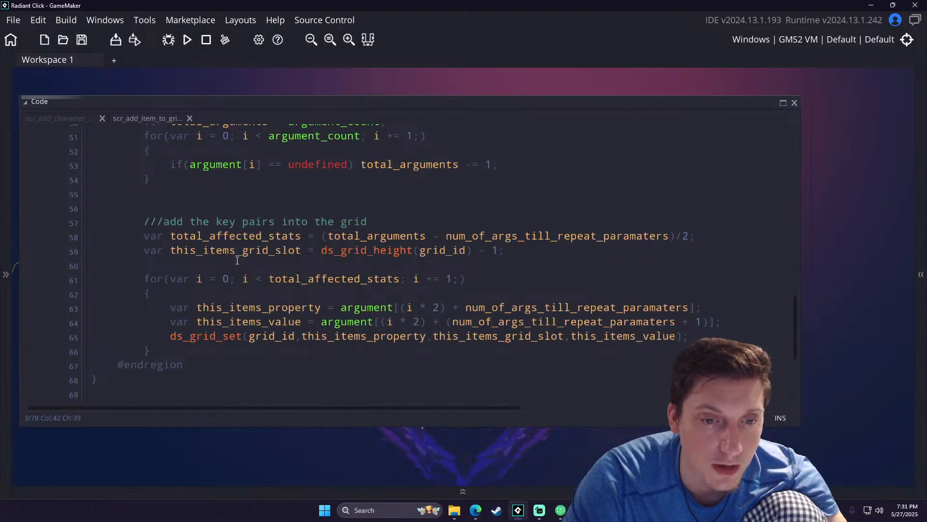
- Delete surplus empty lines below the end of the scr_add_item_to_grid function
scroll(235, 261, down, 2)
scroll(235, 256, up, 2)
click(97, 320)
key(Delete)
key(Delete)
key(Delete)
key(Delete)
key(Delete)
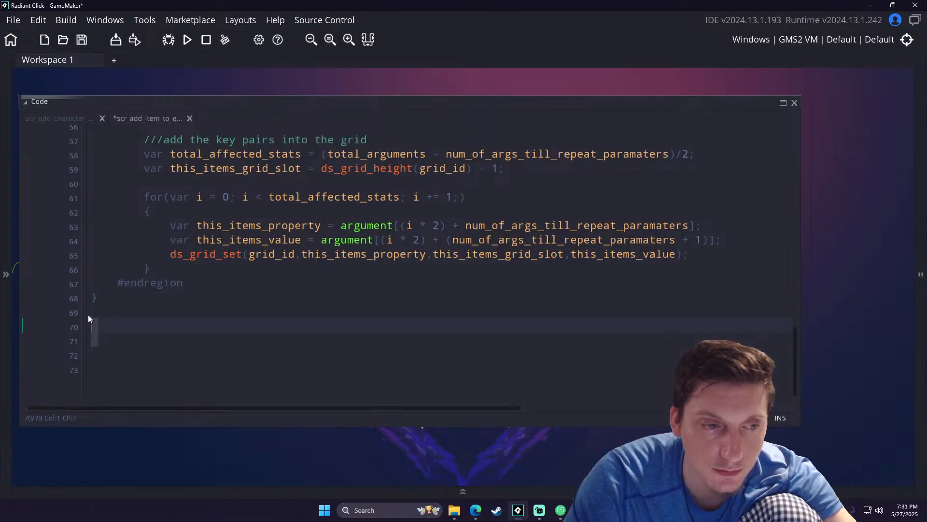
- Review the argument_array assignments in scr_add_item_to_grid, from the array creation to the call that adds them to the grid
scroll(174, 281, up, 3)
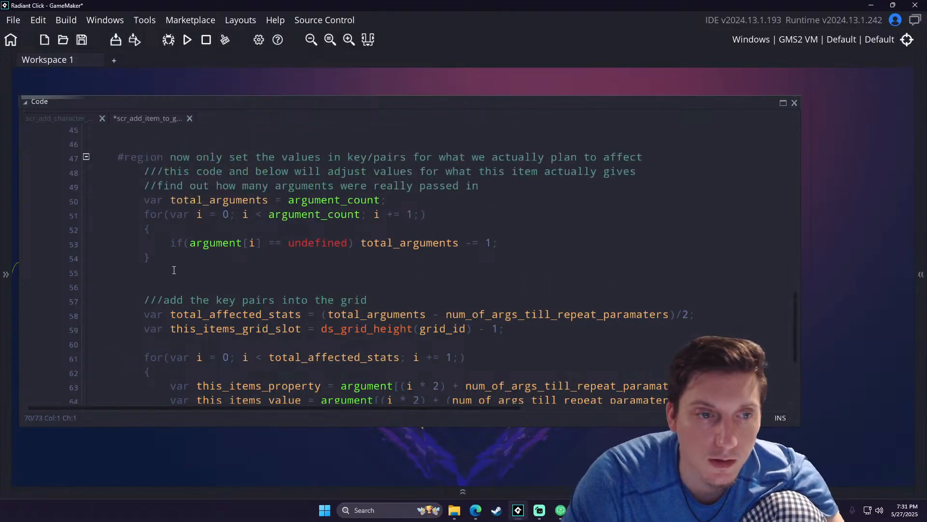
scroll(174, 271, up, 5)
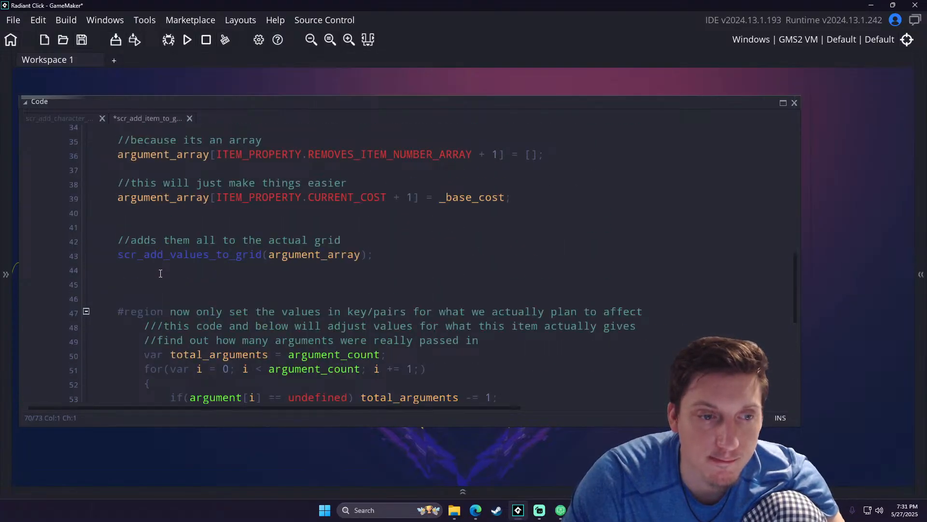
scroll(160, 273, up, 2)
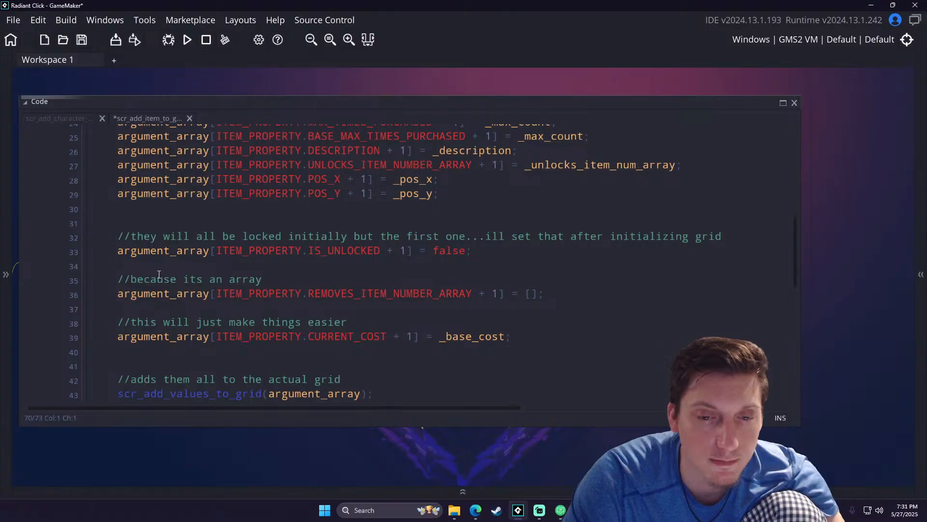
scroll(159, 274, up, 7)
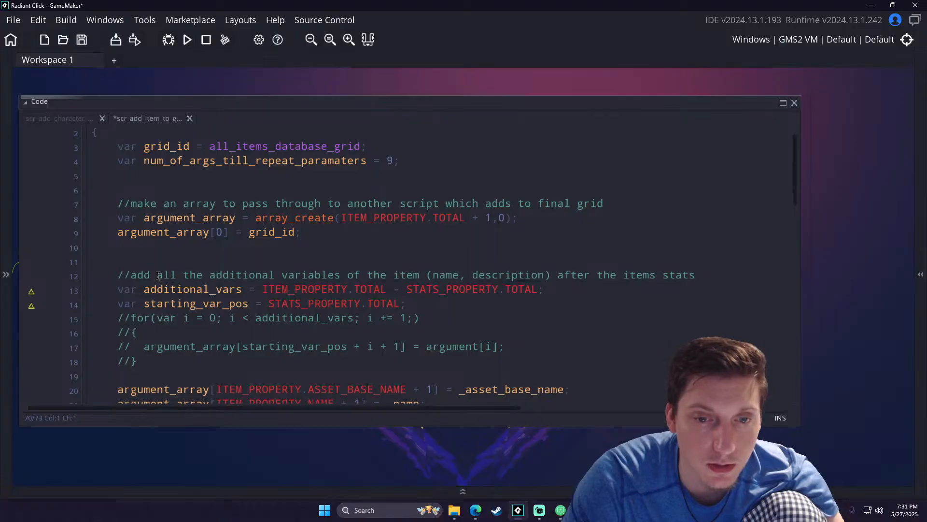
scroll(158, 275, up, 1)
scroll(158, 276, down, 8)
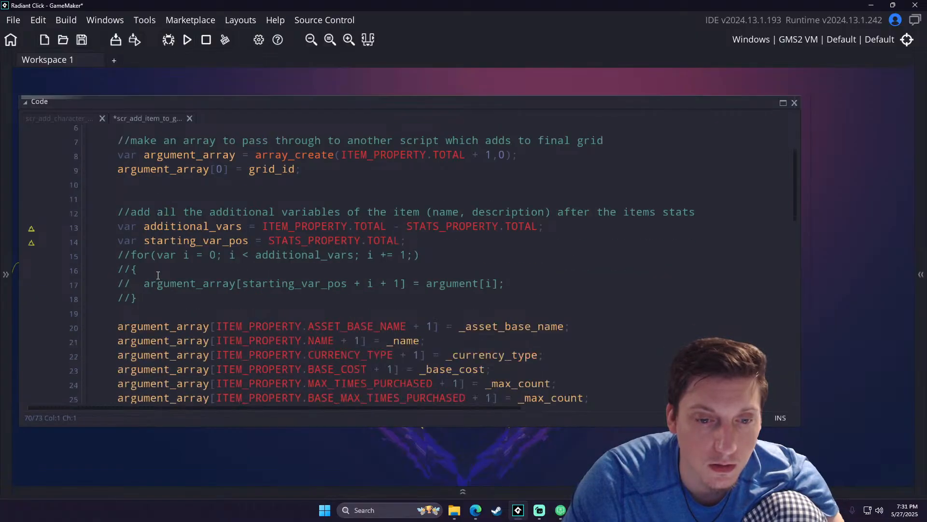
scroll(158, 275, down, 2)
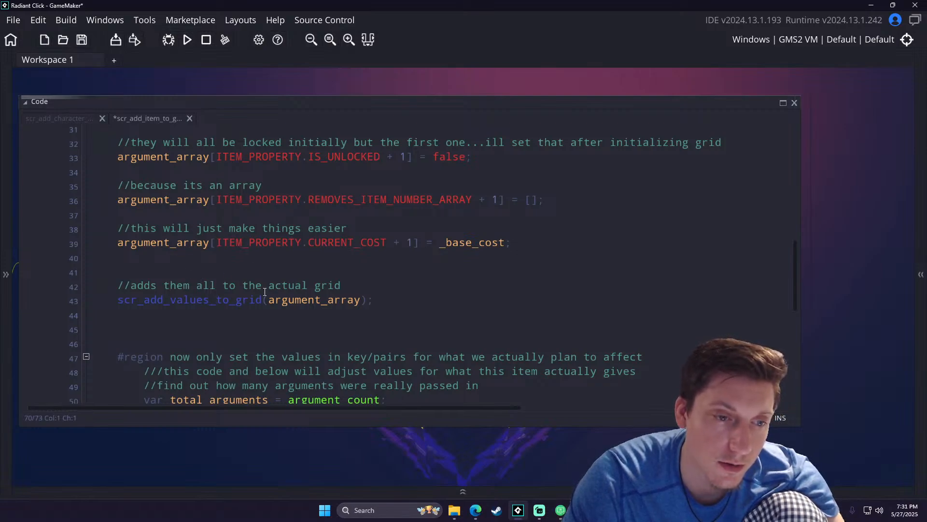
- Highlight argument_array in the scr_add_values_to_grid call and the code in the key/pairs region below it
click(279, 300)
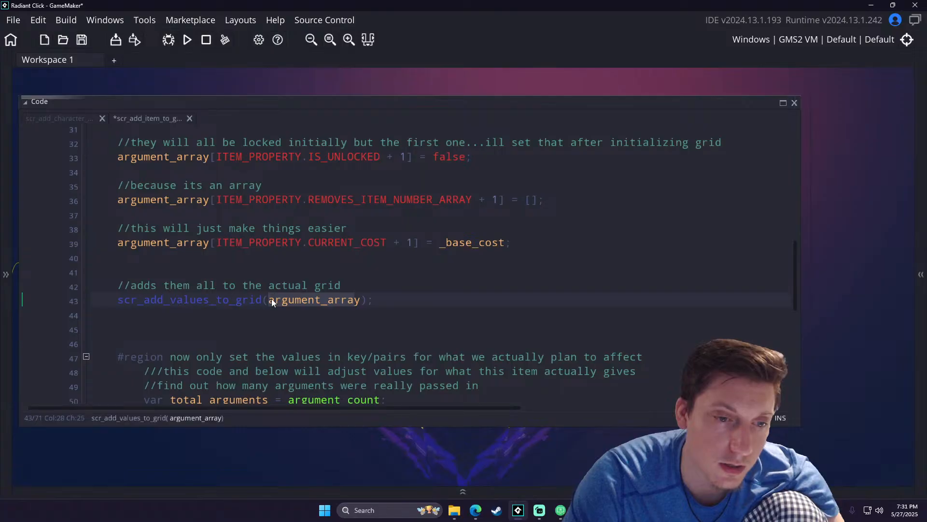
scroll(213, 286, down, 3)
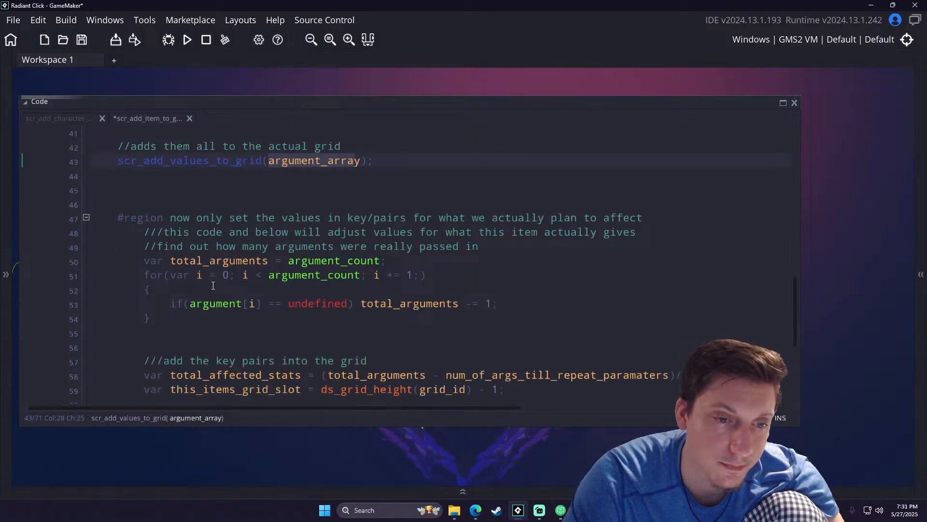
middle_drag(144, 188, 724, 220)
middle_drag(155, 264, 543, 242)
middle_drag(264, 273, 455, 270)
middle_drag(94, 317, 203, 307)
- Rename CURSOR_DAMAGE_1 to CURSOR_DAMAGE_23 in the obj_game ITEM_NUMBER enum and highlight the matching tier 1 item entries
scroll(196, 313, up, 2)
scroll(196, 313, up, 6)
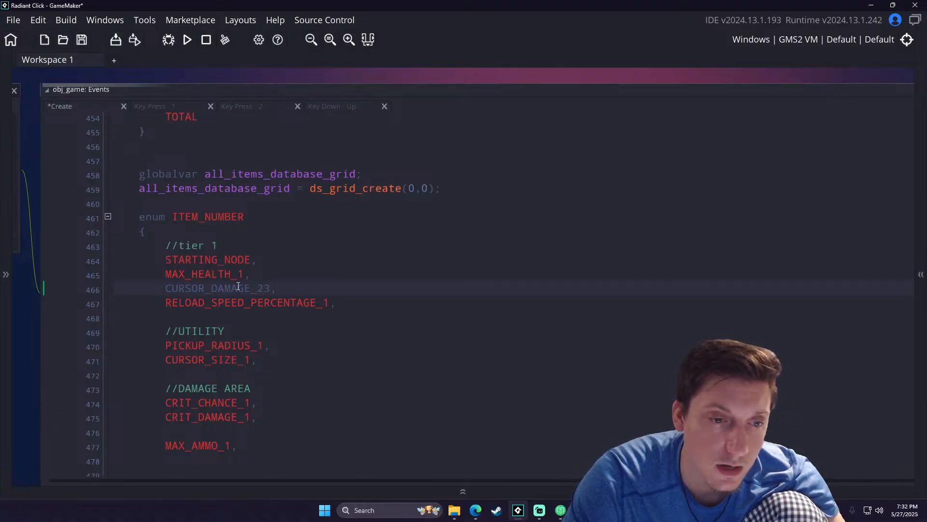
scroll(238, 288, down, 2)
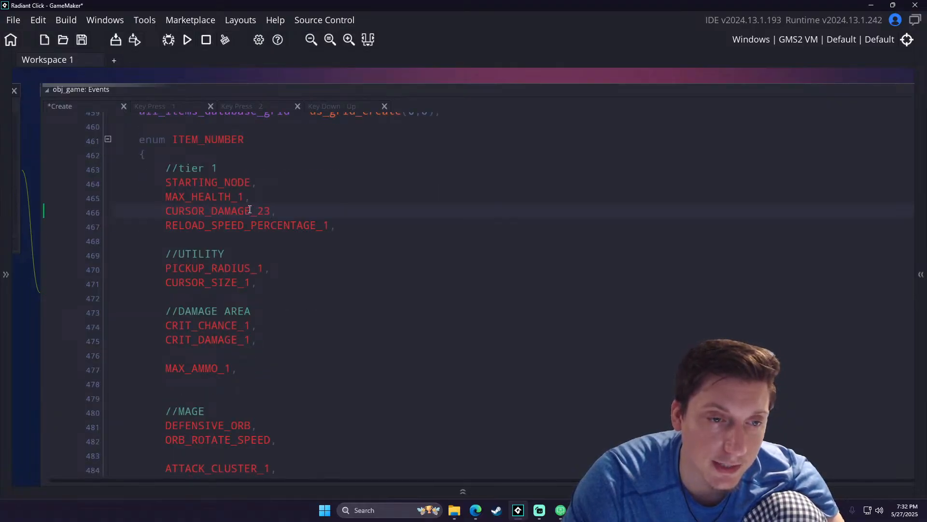
scroll(382, 334, down, 10)
middle_drag(552, 273, 355, 256)
middle_drag(556, 211, 315, 218)
click(665, 173)
text(23)
middle_drag(314, 219, 640, 240)
middle_drag(338, 228, 430, 233)
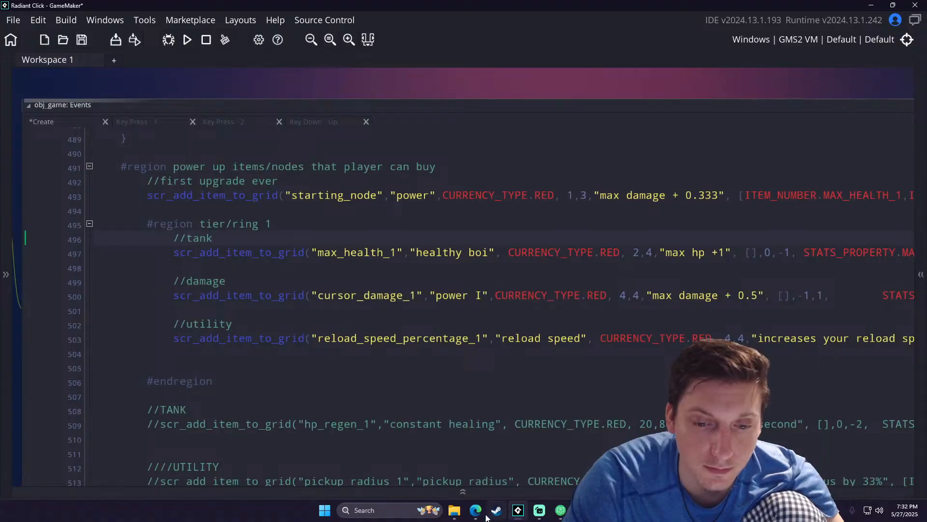
- Switch to File Explorer and delete the save_data JSON file from the Radiant_Click folder
click(454, 510)
click(496, 454)
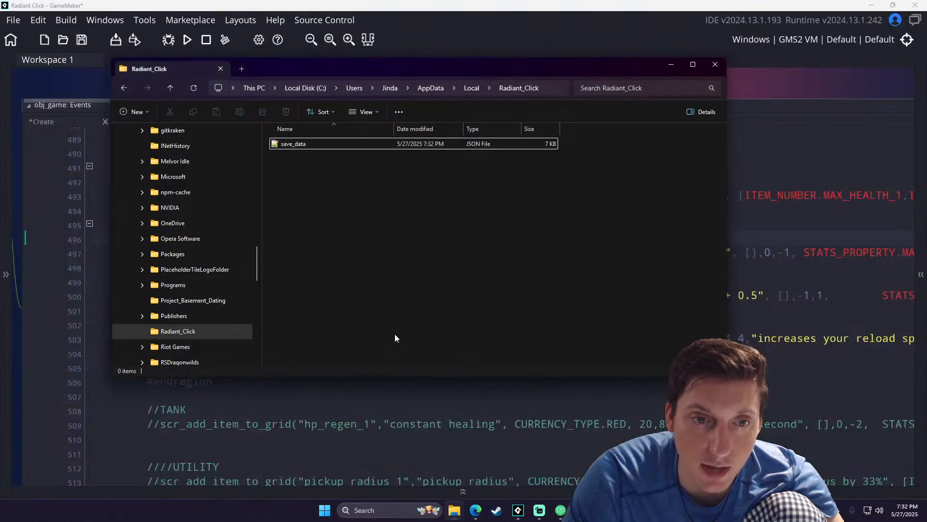
click(311, 144)
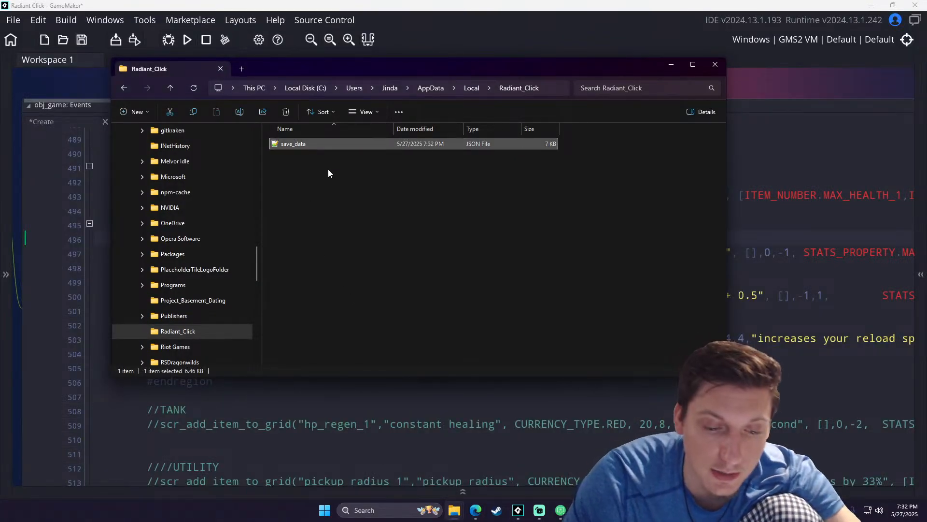
click(220, 69)
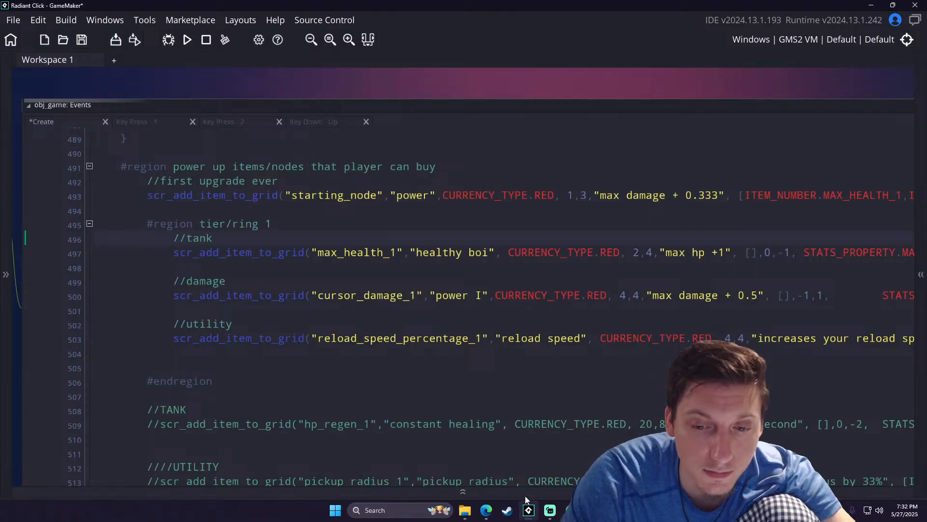
click(470, 512)
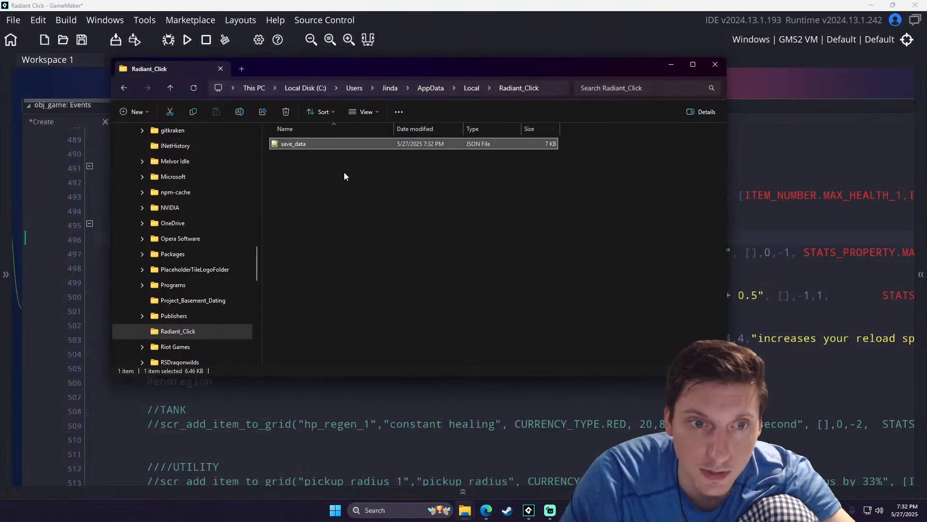
click(327, 147)
key(Delete)
- Switch back to GameMaker, run the game, and open the first compile error's source in scr_start_new_game_fresh
click(188, 41)
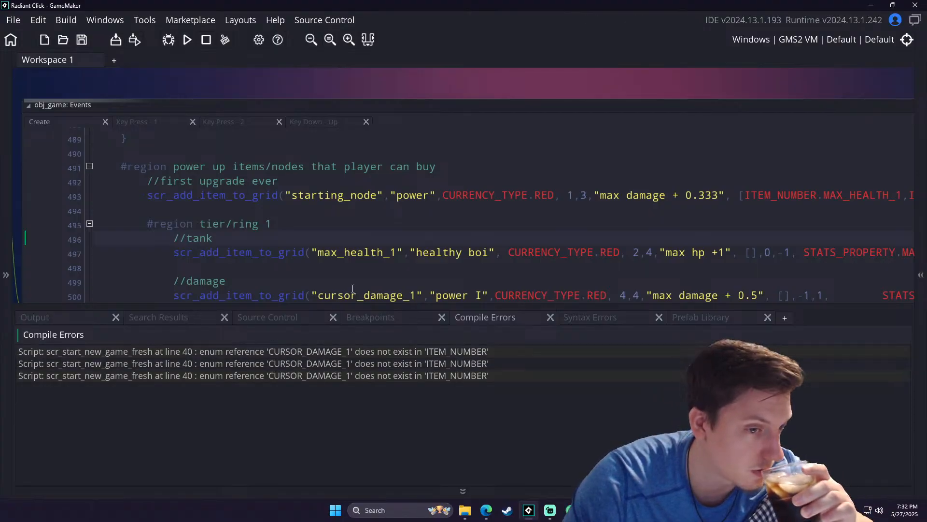
scroll(354, 288, down, 2)
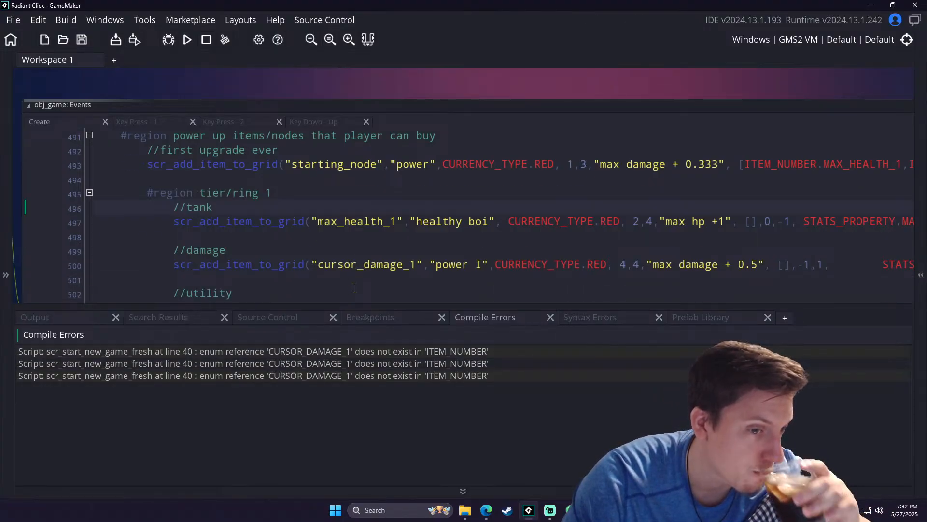
double_click(258, 352)
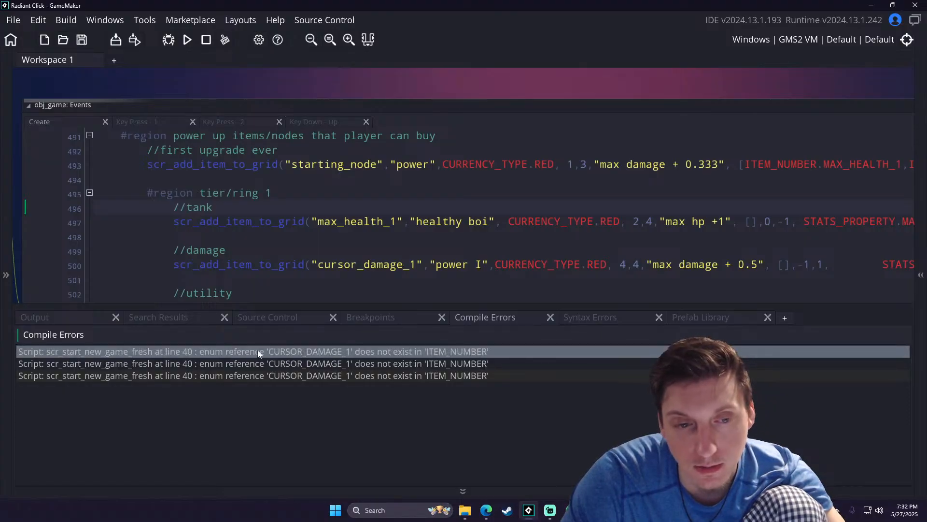
middle_drag(353, 165, 324, 169)
ctrl+scroll(345, 201, down, 4)
drag(494, 239, 849, 343)
scroll(274, 228, up, 8)
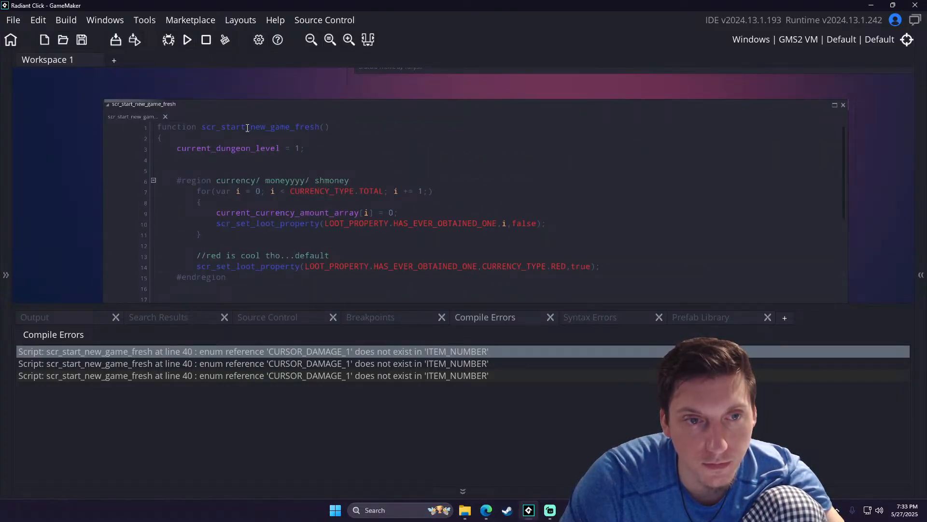
click(462, 489)
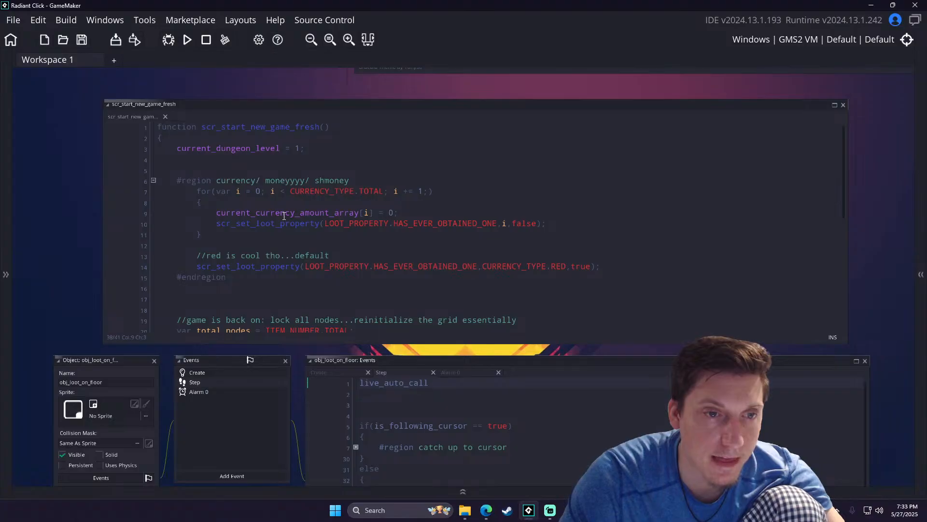
- Delete the empty line after the MAX_TIMES_PURCHASED call in scr_start_new_game_fresh's item loop
scroll(280, 224, down, 8)
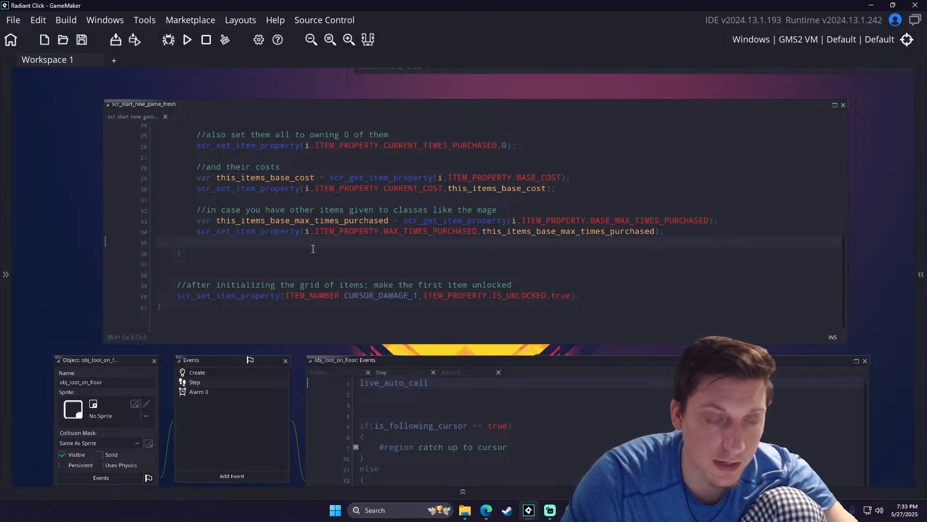
key(BackSpace)
key(BackSpace)
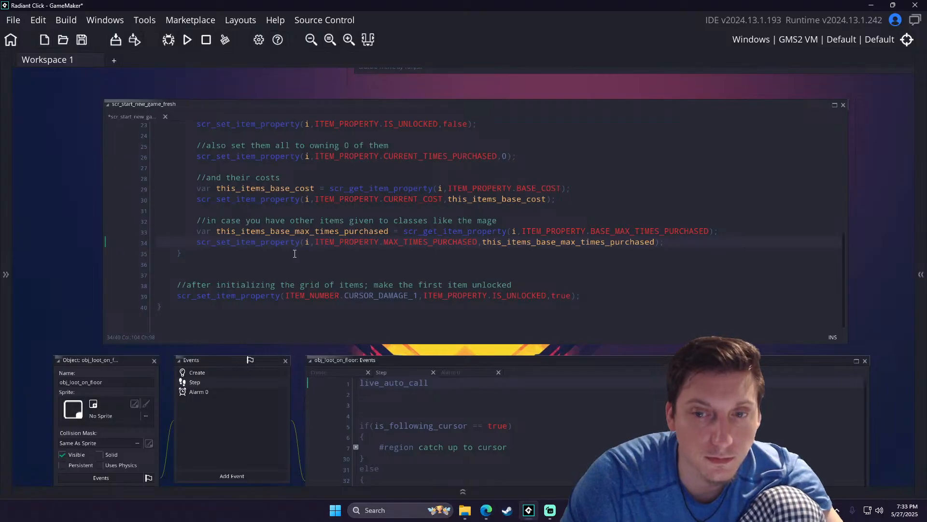
- Replace CURSOR_DAMAGE_1 with STARTING_NODE in the final scr_set_item_property call of scr_start_new_game_fresh
scroll(248, 263, up, 2)
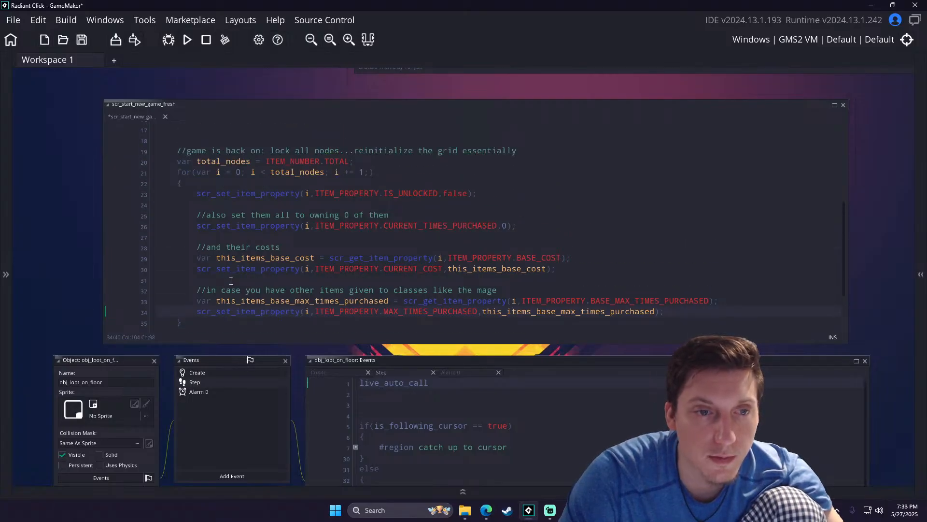
scroll(232, 279, up, 5)
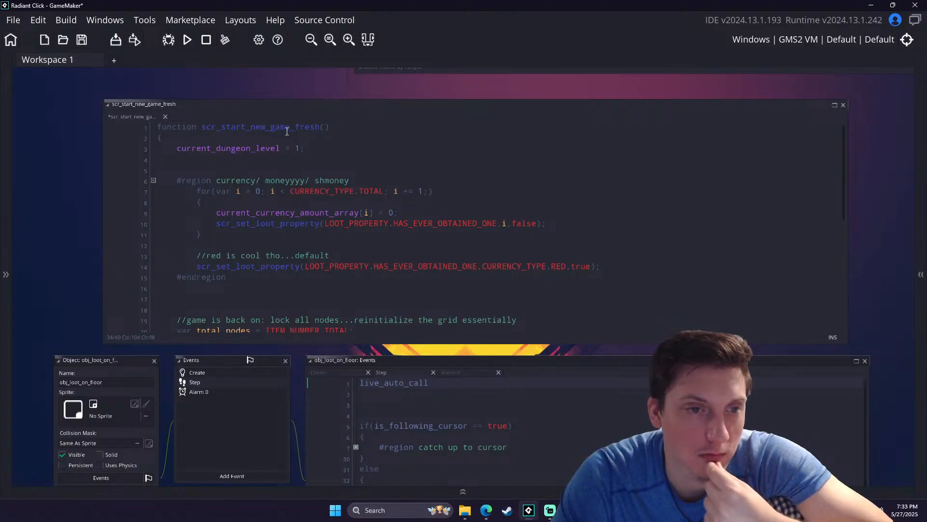
scroll(284, 144, down, 7)
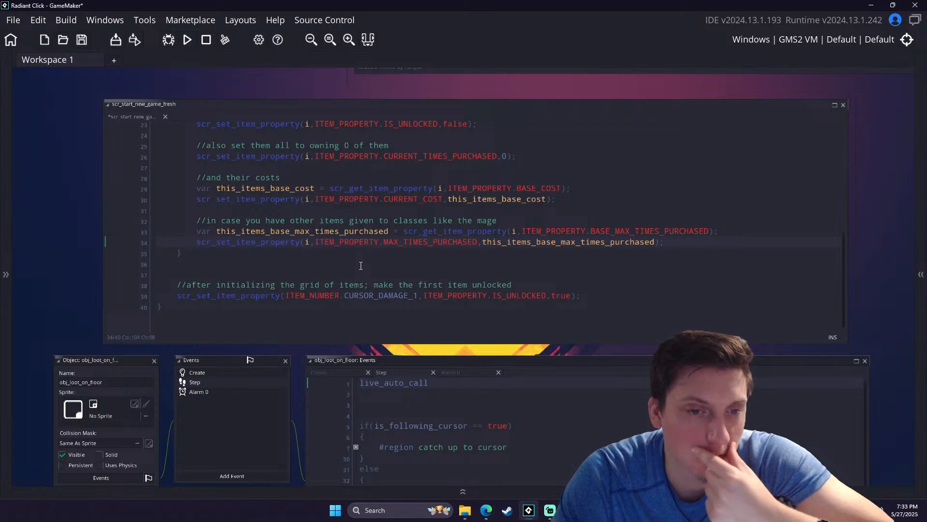
drag(420, 297, 351, 300)
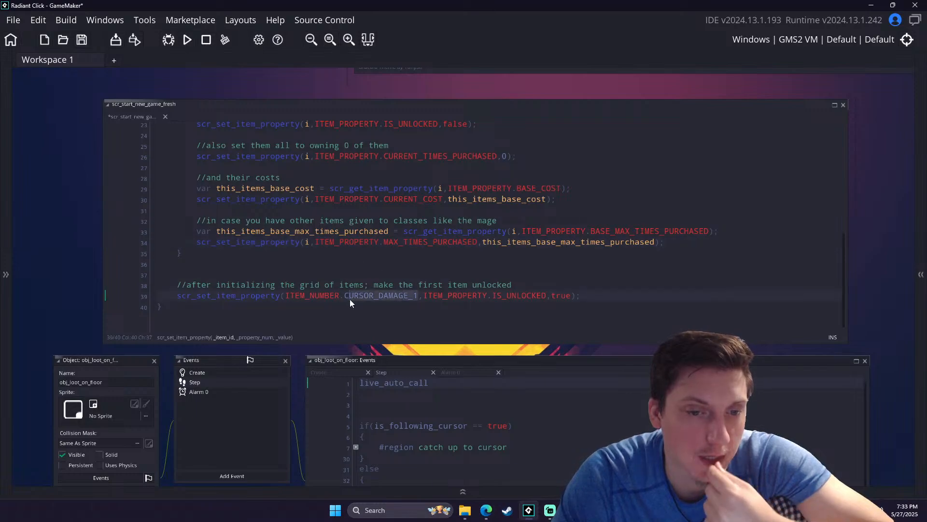
text(STARTING_NO)
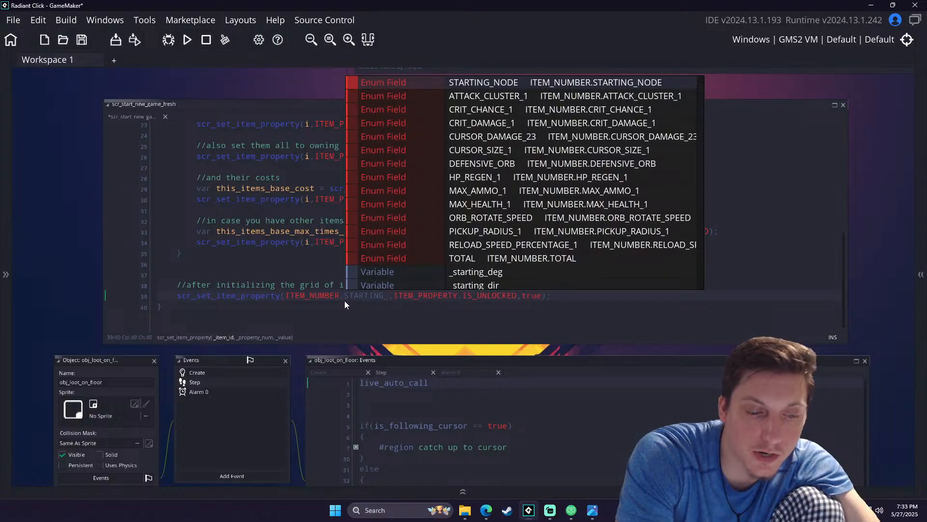
key(Return)
click(274, 306)
- Copy the function name scr_start_new_game_fresh from the script's first line
scroll(247, 282, up, 8)
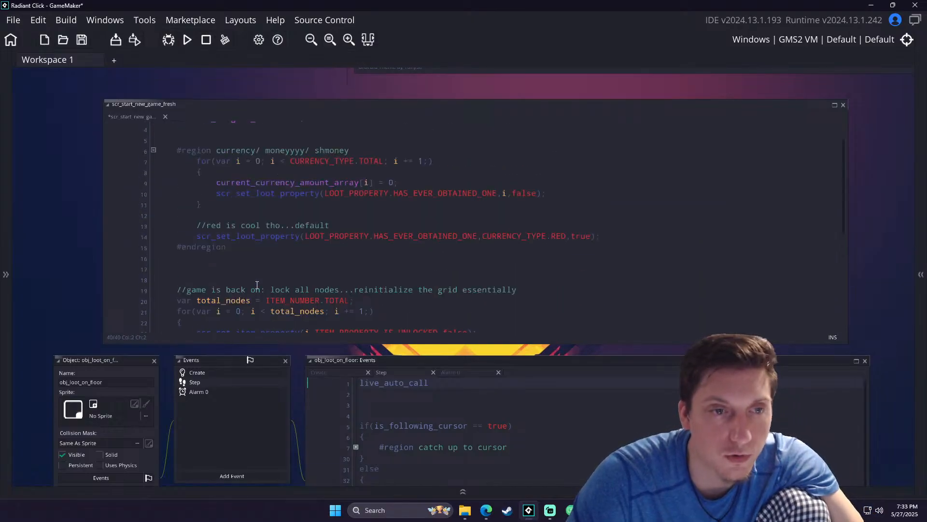
middle_drag(251, 137, 272, 220)
double_click(324, 212)
key(ctrl+c)
middle_drag(270, 188, 179, 301)
- In obj_game's Create code, delete the scr_set_item_property(0,ITEM_PROPERTY.IS_UNLOCKED,true) line and its trailing comment
ctrl+scroll(487, 178, down, 8)
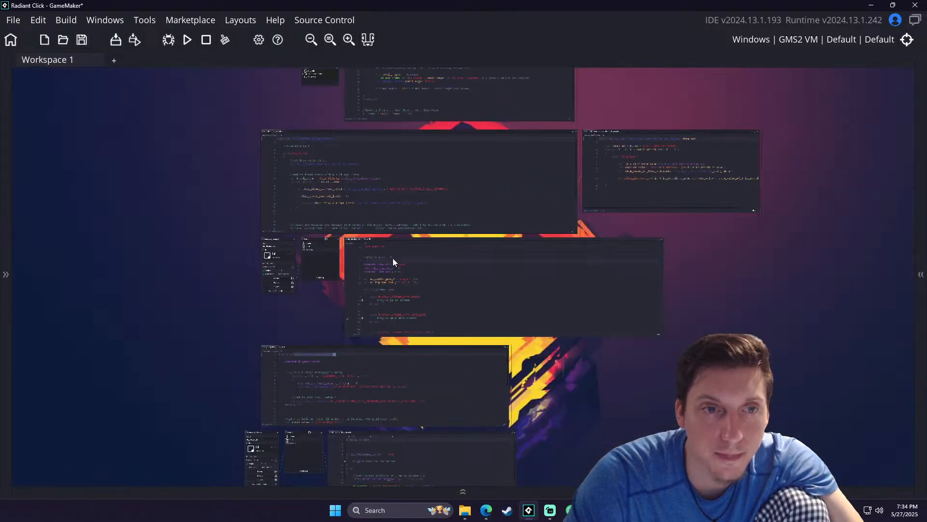
middle_drag(289, 262, 280, 295)
ctrl+scroll(390, 124, up, 10)
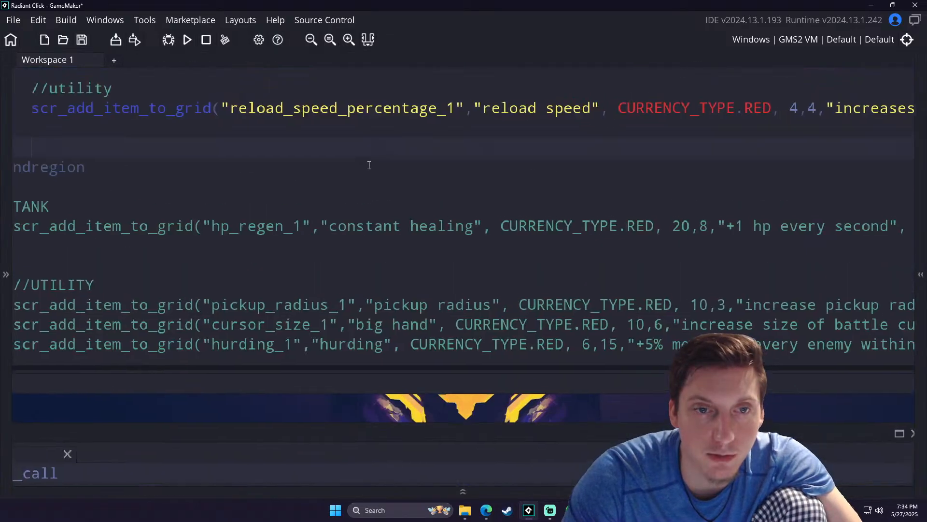
middle_drag(197, 169, 339, 242)
ctrl+scroll(340, 244, down, 2)
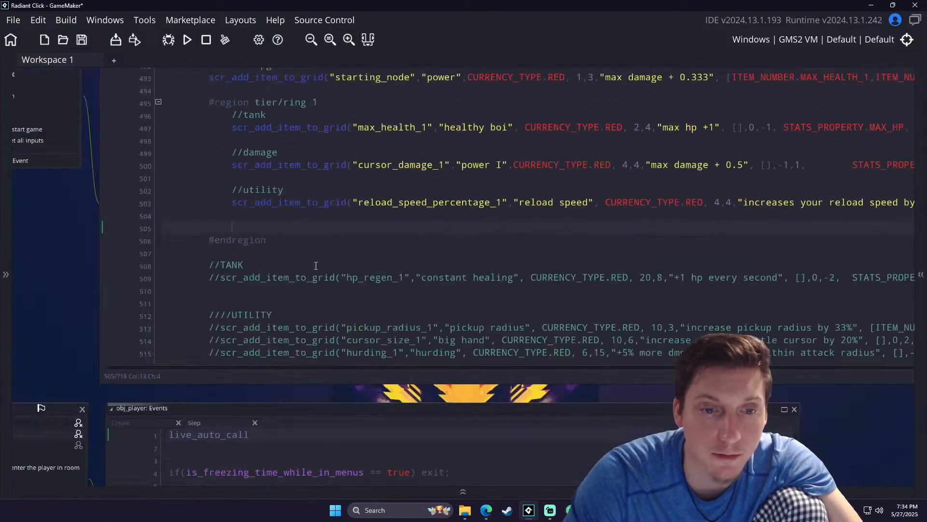
click(288, 204)
scroll(288, 205, down, 10)
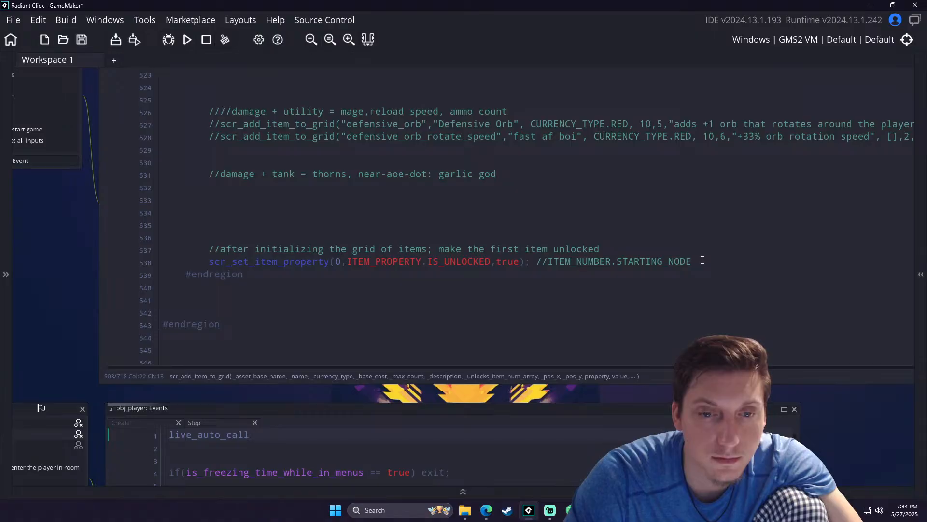
drag(703, 260, 192, 261)
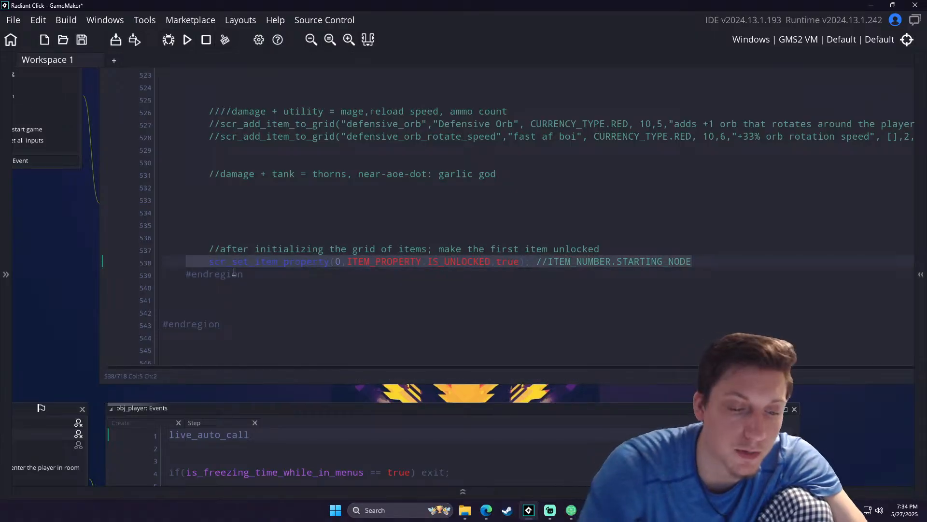
key(BackSpace)
- Write the comment "//this script will be ran...and unlocks the first node now scr_start_new_game_fresh();" in place of the removed call
key(Tab)
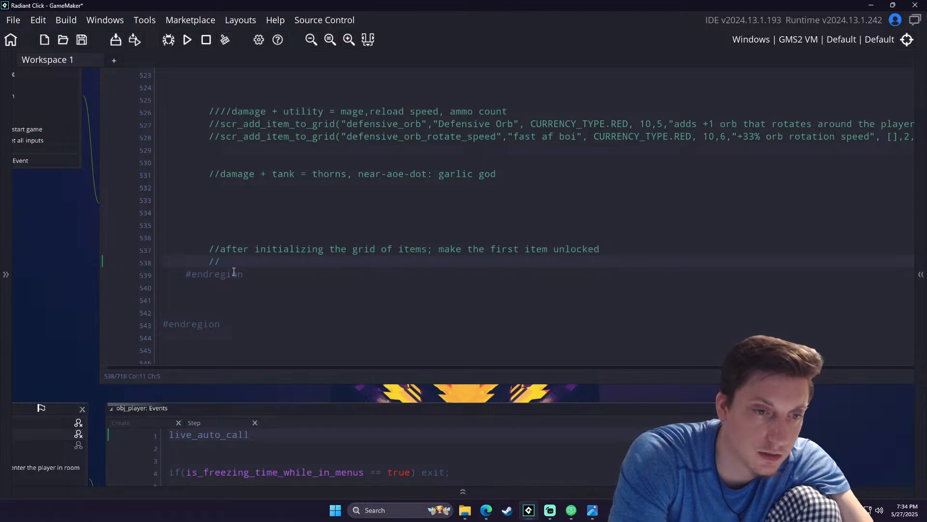
text(//this )
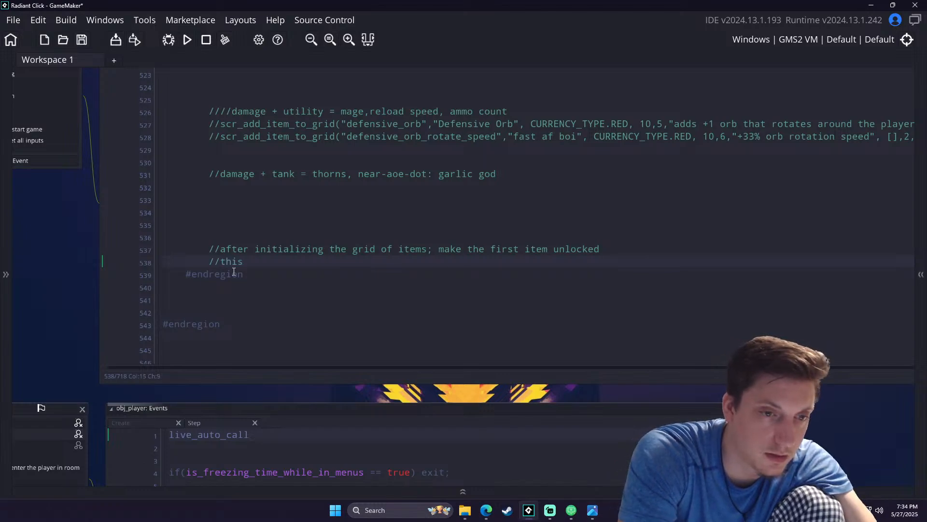
text(noqw)
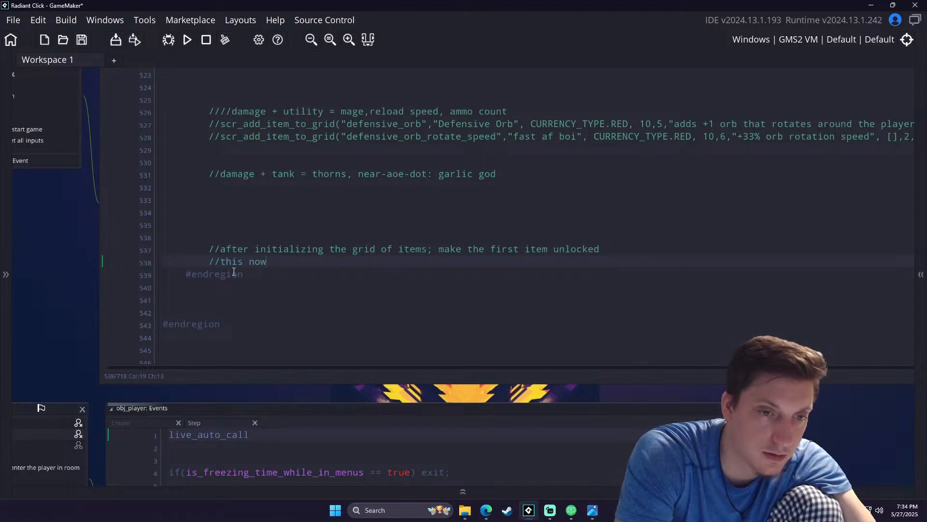
text(script w)
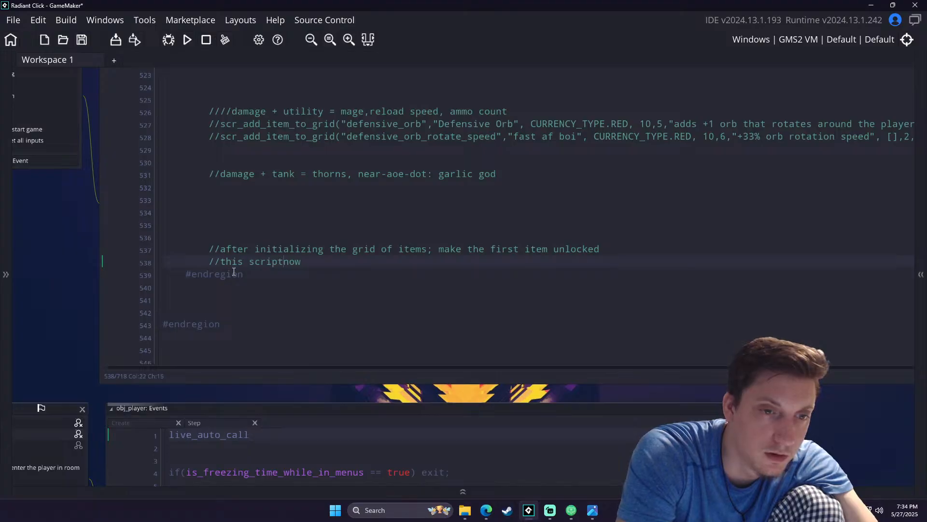
text(ill be)
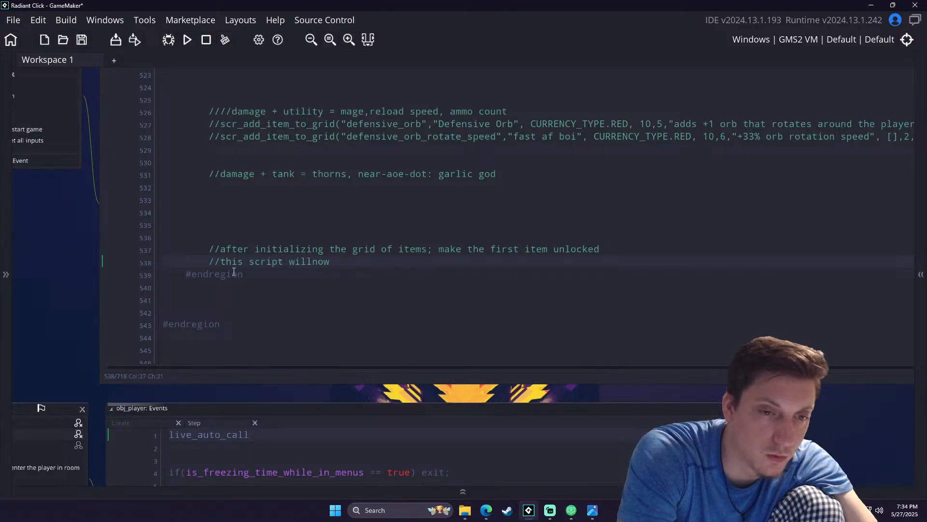
text( ran...and )
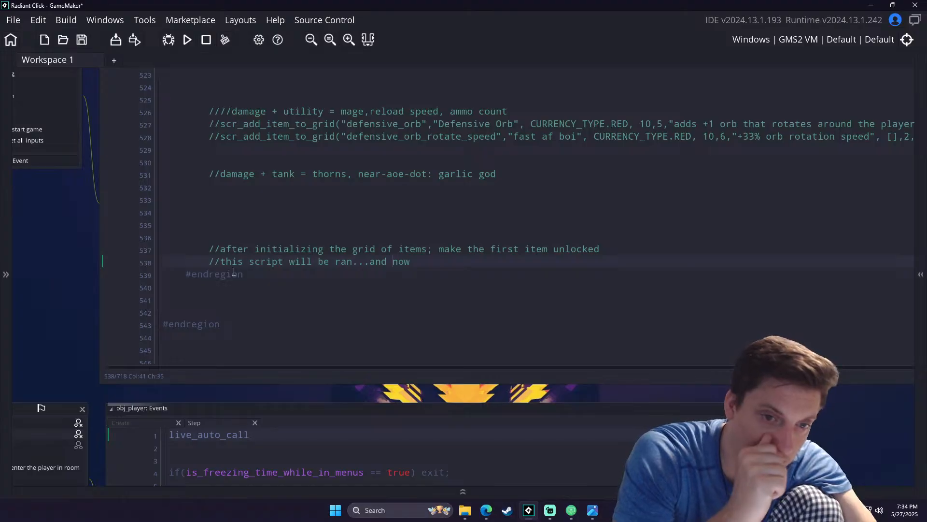
text(unloc)
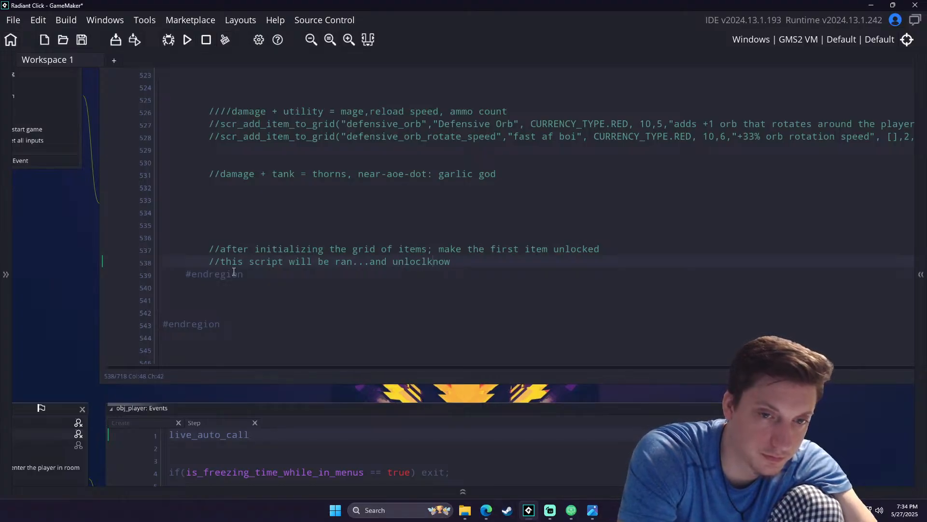
text(ks the )
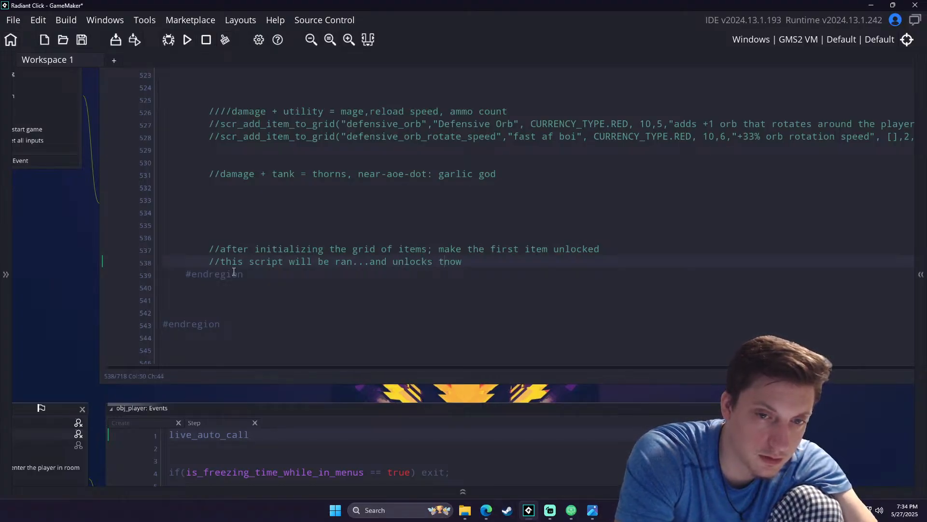
text(first node)
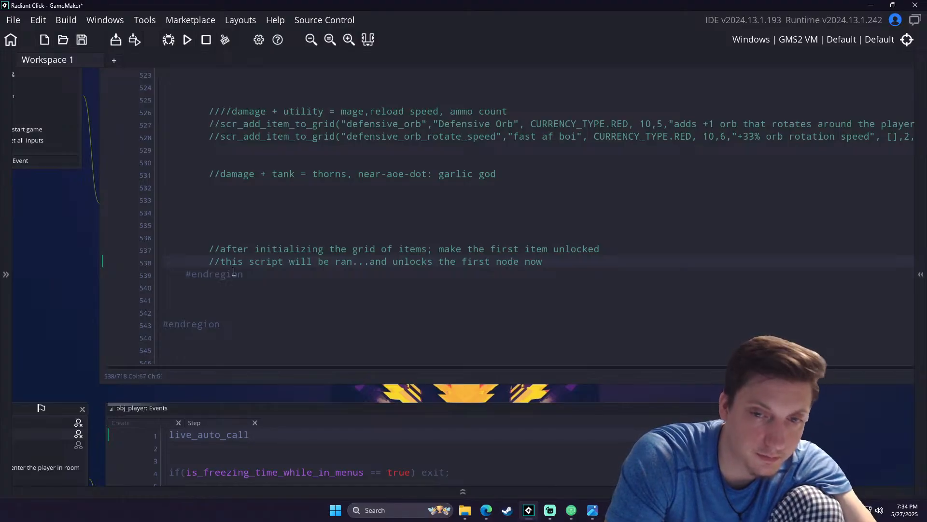
key(ctrl+v)
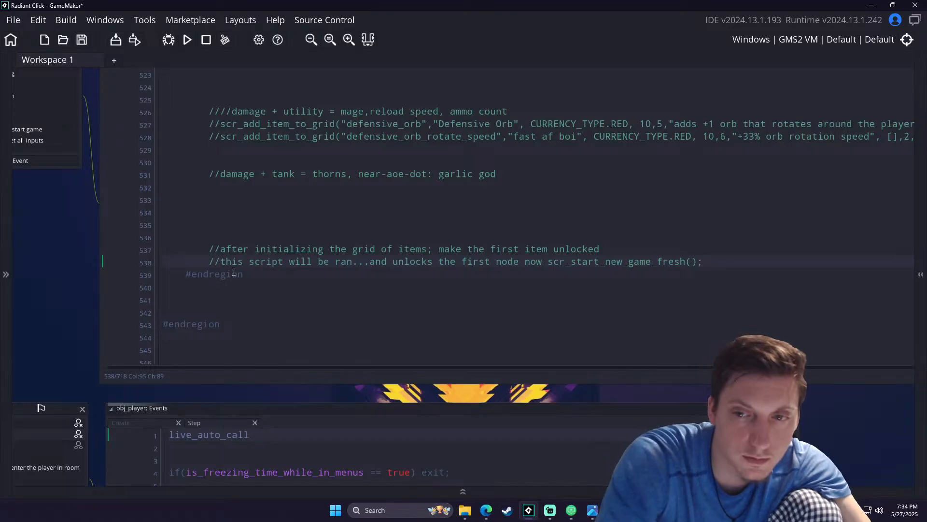
- Label the comment about unlocking the first item with "NOTE:"
click(223, 249)
text(/NOTE)
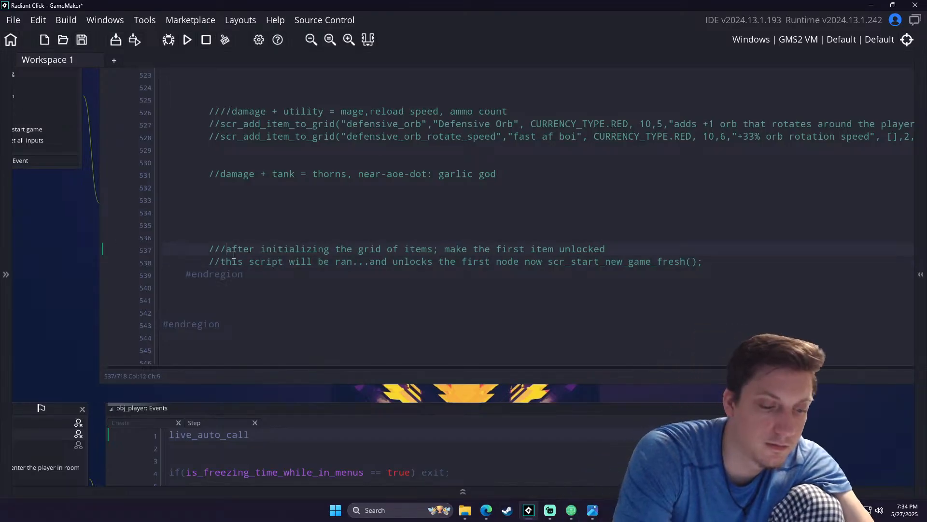
text(:)
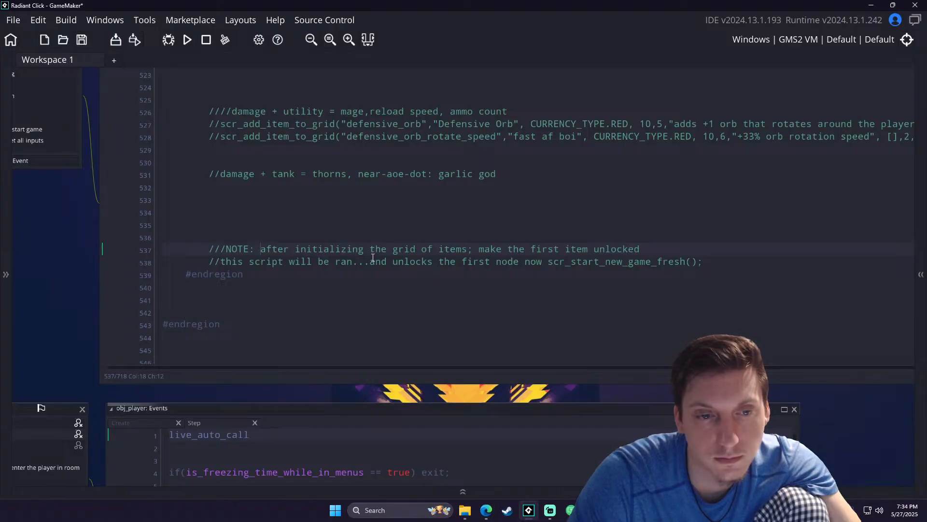
drag(257, 249, 226, 248)
key(BackSpace)
text(NOTE:)
- Delete the comment line "after initializing the grid of items; make the first item unlocked"
drag(617, 249, 132, 247)
key(BackSpace)
key(BackSpace)
scroll(248, 240, up, 5)
scroll(248, 240, up, 9)
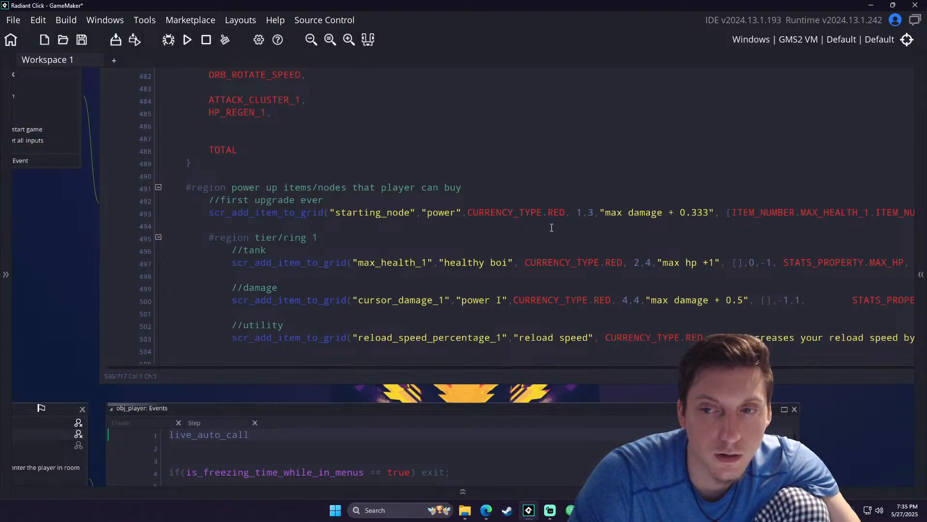
- Rename the cursor damage entry to CURSOR_DAMAGE_1 in the starting node's unlock array and in the ITEM_NUMBER enum
middle_drag(546, 226, 414, 212)
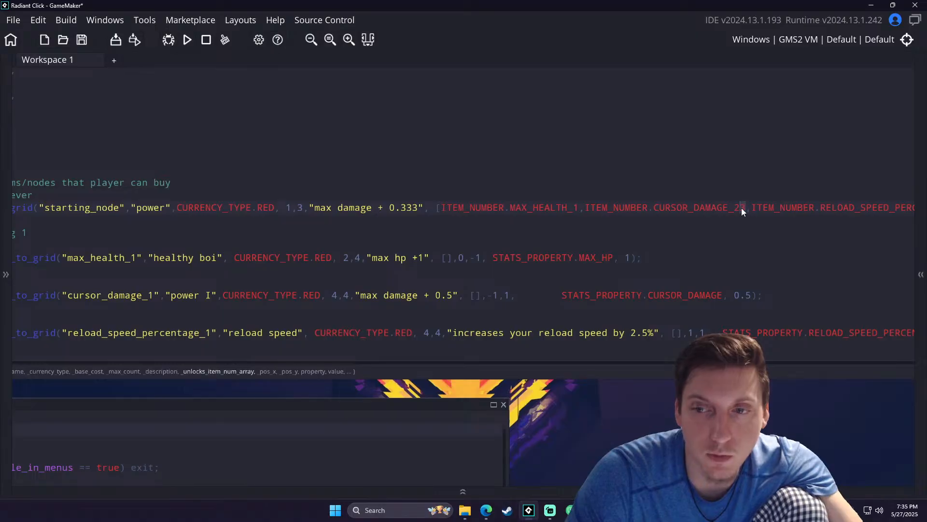
middle_drag(310, 221, 679, 232)
scroll(389, 233, up, 2)
scroll(389, 232, up, 8)
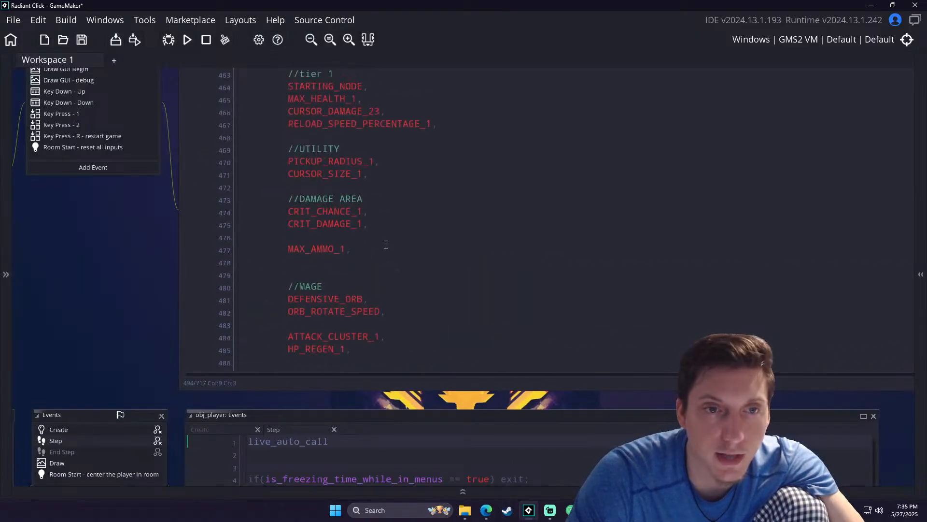
click(375, 261)
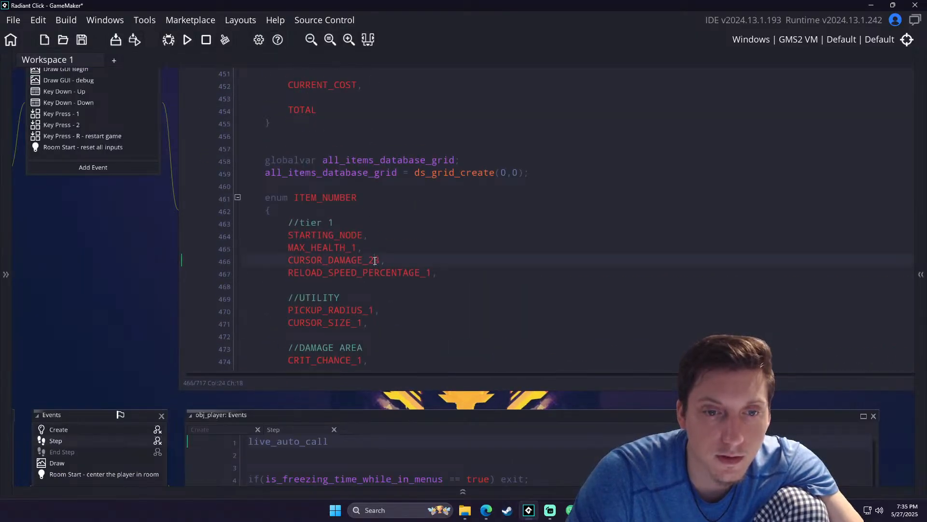
key(BackSpace)
key(BackSpace)
text(1)
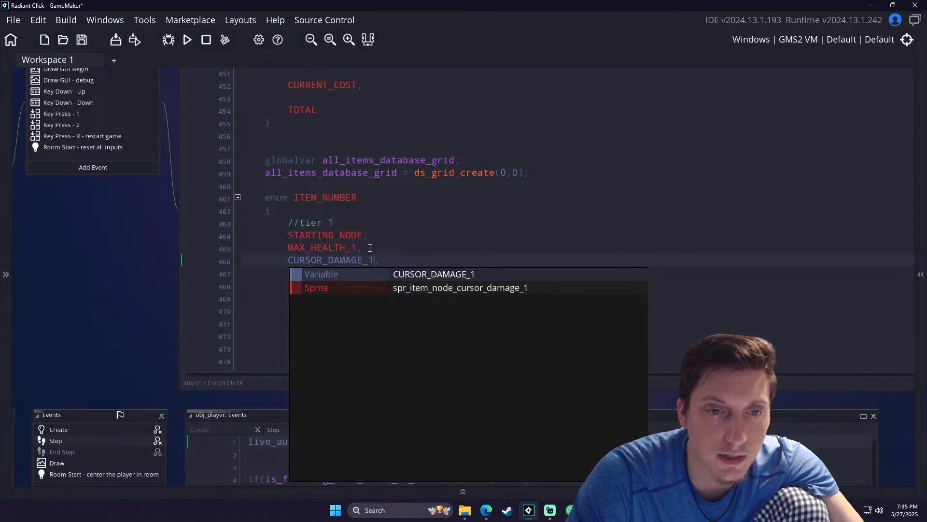
click(369, 238)
middle_drag(375, 226, 400, 186)
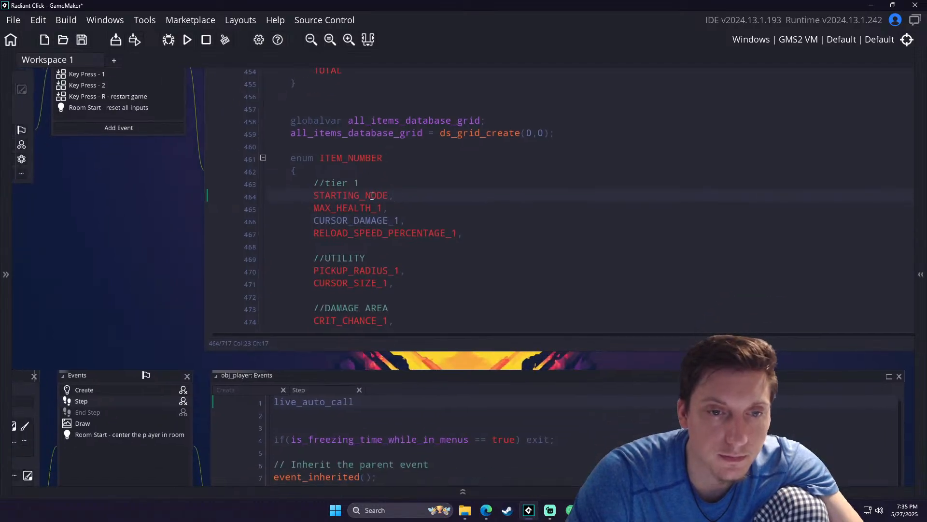
- Start a test build, stop it, and check the Radiant_Click save folder in File Explorer
click(186, 40)
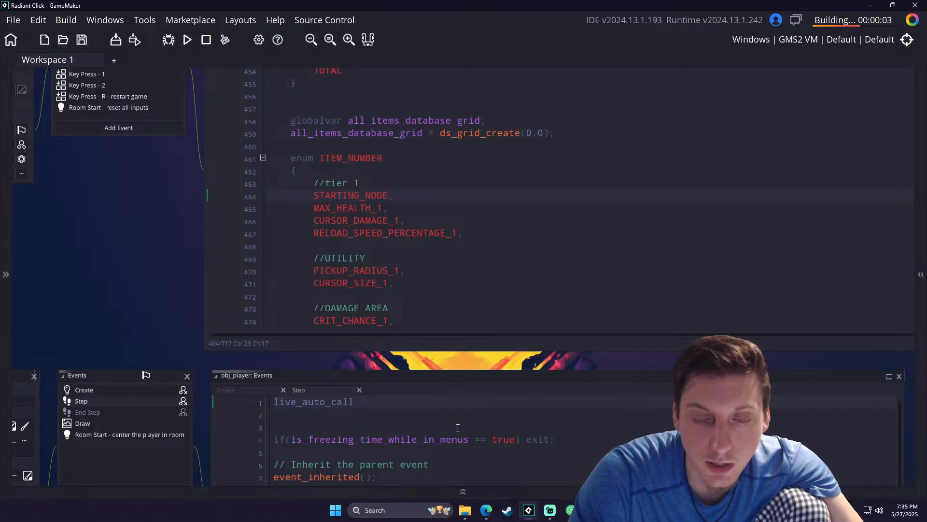
click(206, 41)
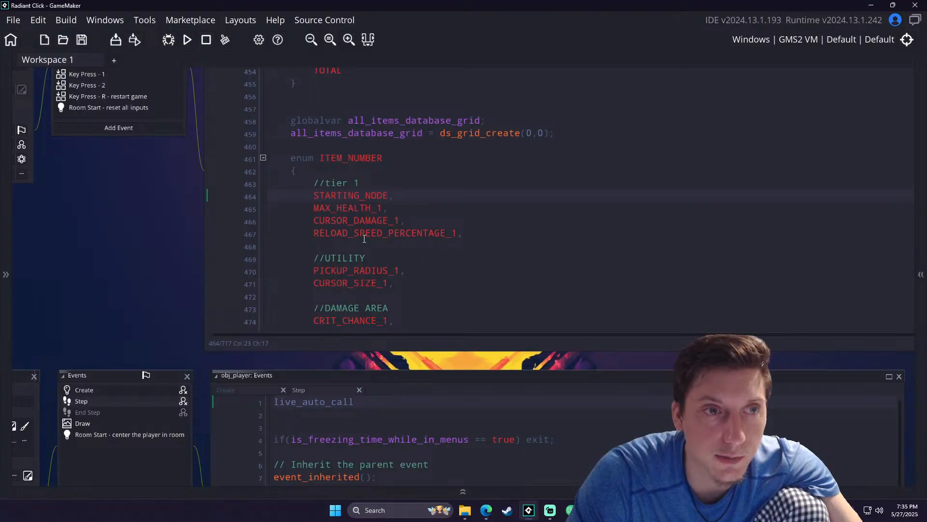
mouse_move(466, 510)
click(518, 455)
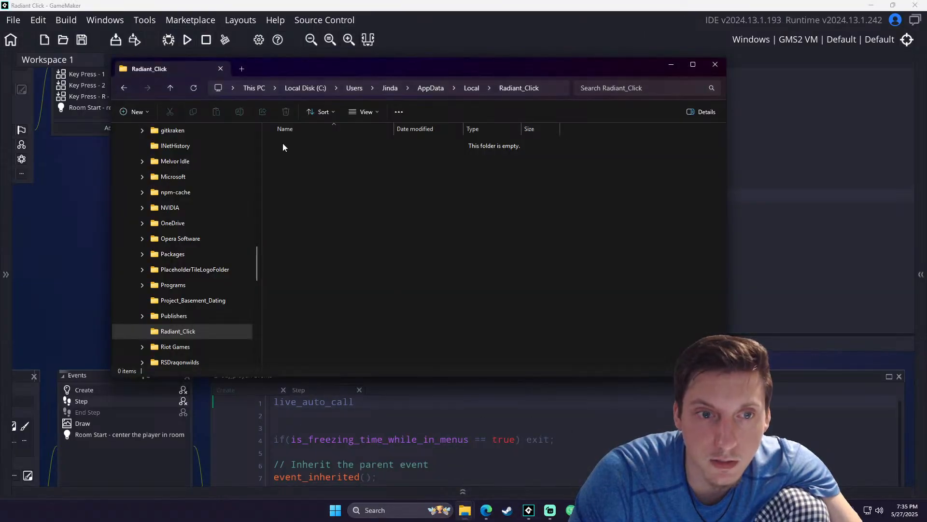
click(671, 65)
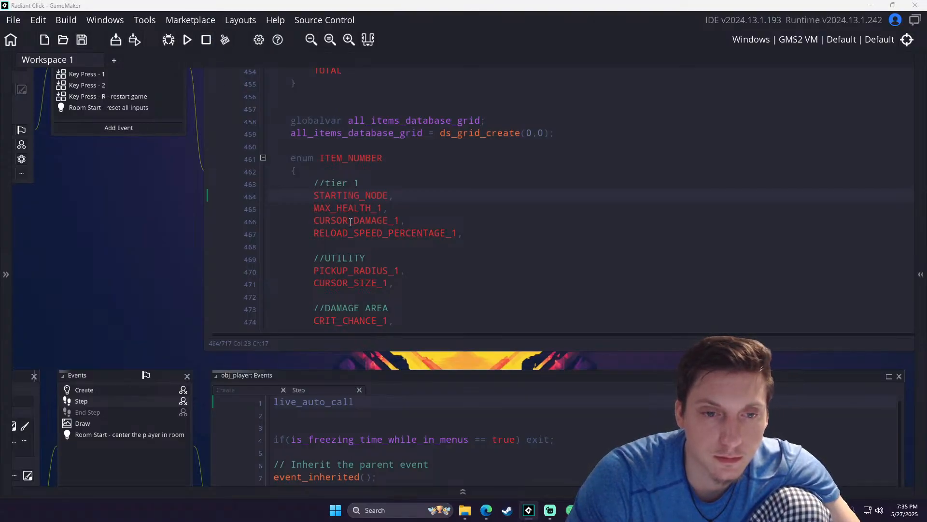
- In the running game, start a new game, terminate the first battle, and return to the home upgrade screen
click(374, 307)
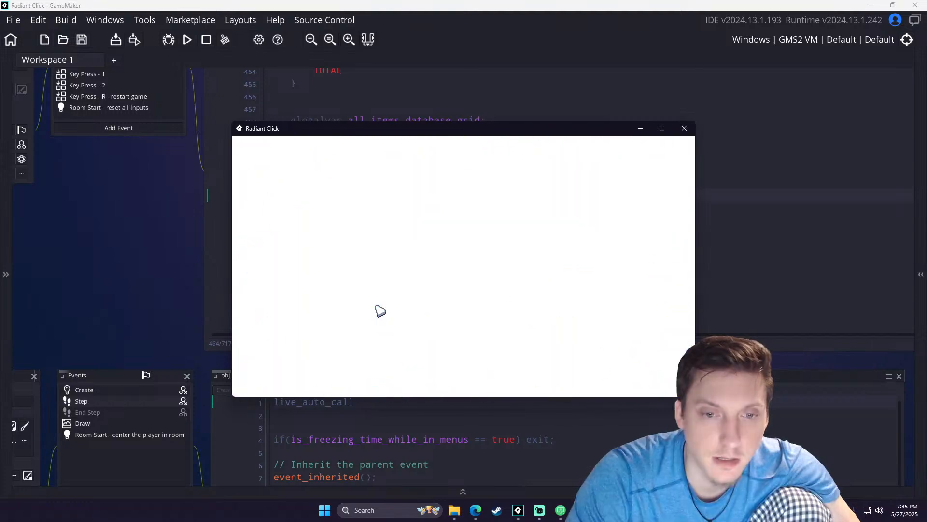
click(623, 364)
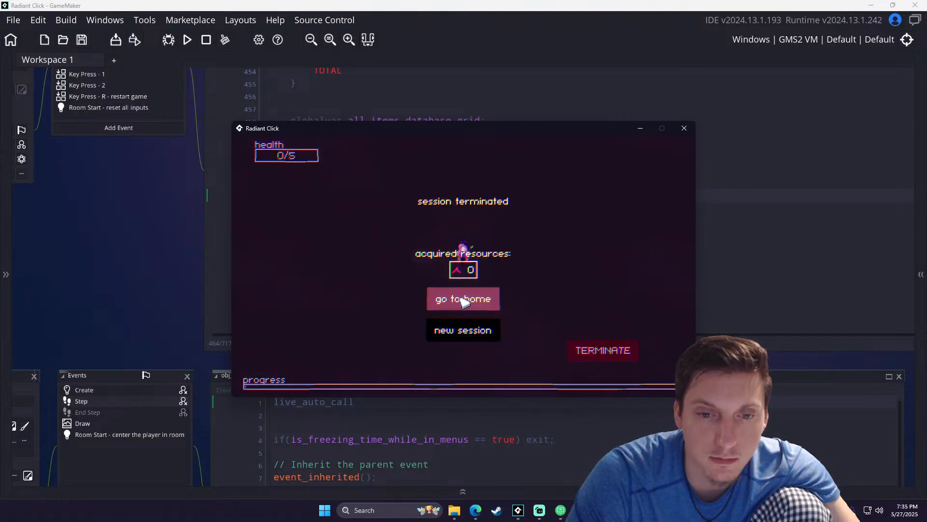
click(463, 300)
- Test the upgrade tree by buying one level of the power node and inspecting the nodes it unlocks
mouse_move(463, 267)
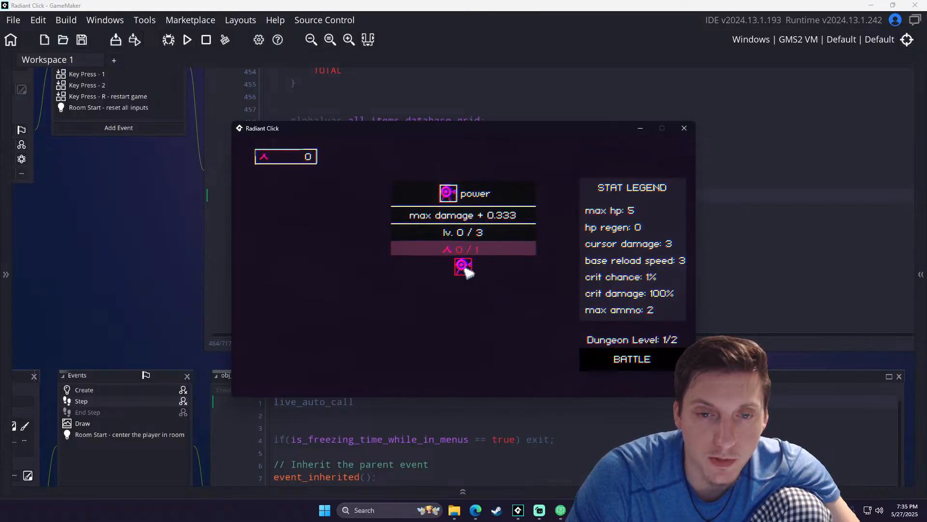
click(465, 267)
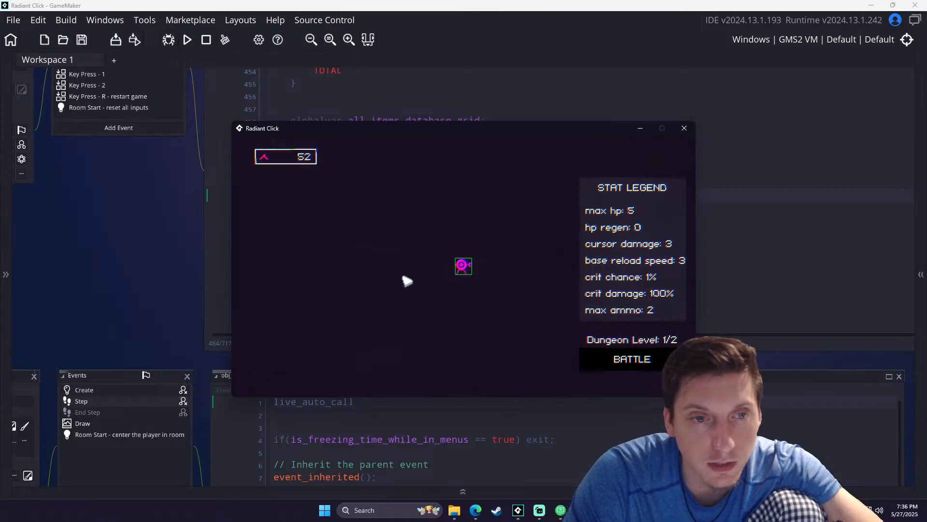
click(462, 267)
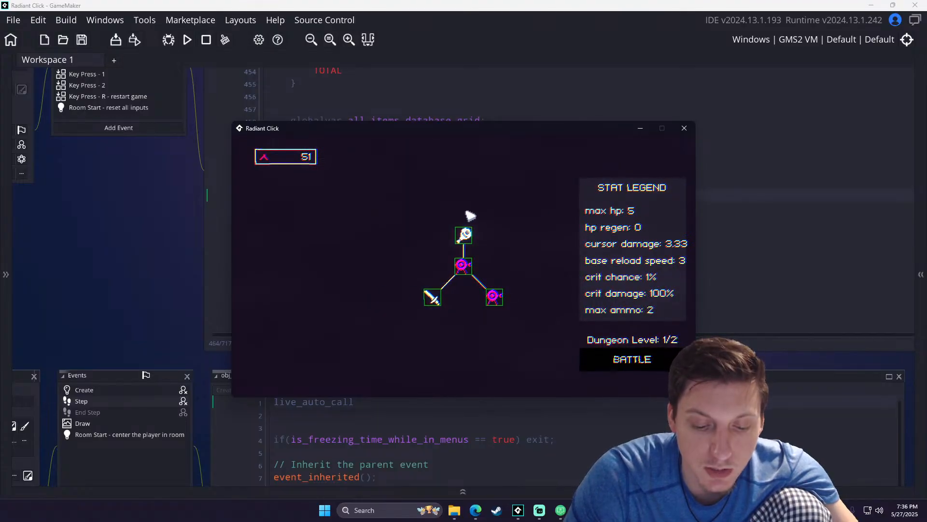
mouse_move(440, 296)
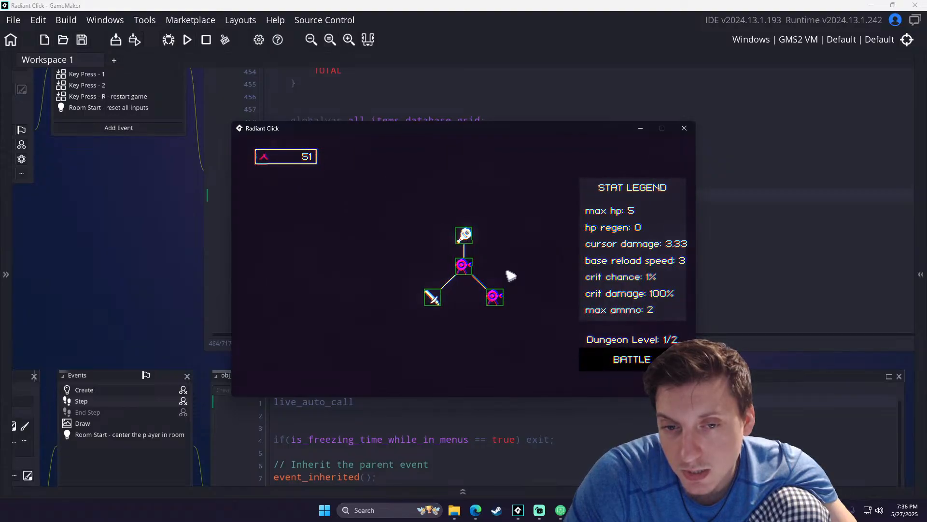
- In the tier/ring 1 region, set the max_health_1 node's y position to -2
click(145, 271)
scroll(480, 226, down, 10)
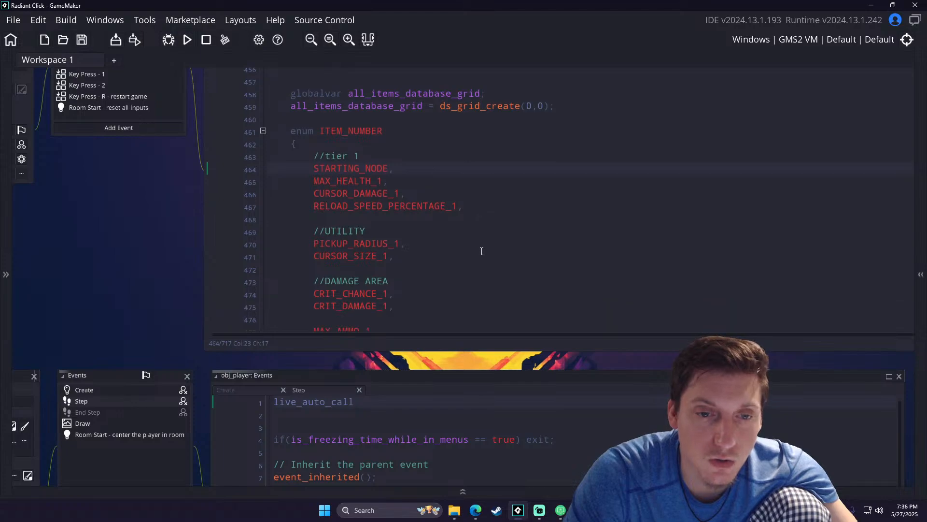
scroll(452, 263, down, 1)
middle_drag(518, 206, 367, 217)
middle_drag(514, 209, 397, 209)
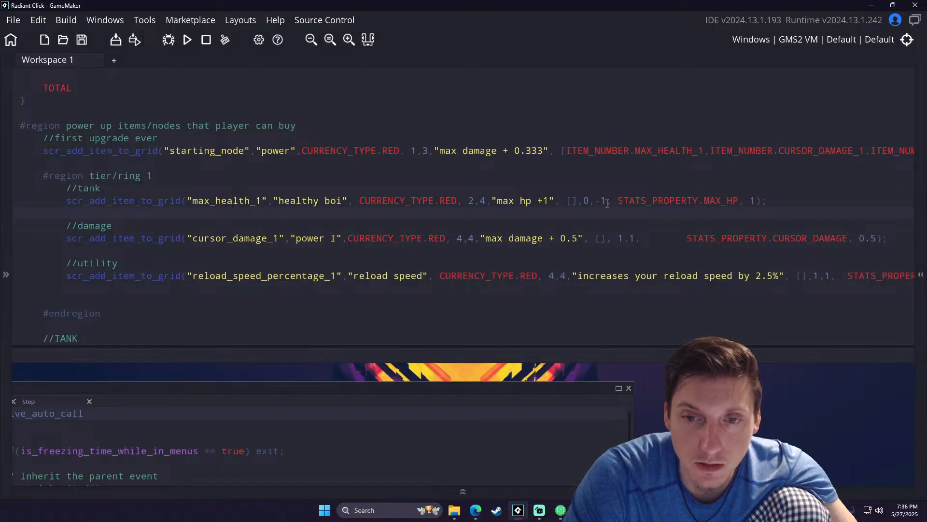
click(607, 202)
key(BackSpace)
text(2)
middle_drag(316, 212, 459, 211)
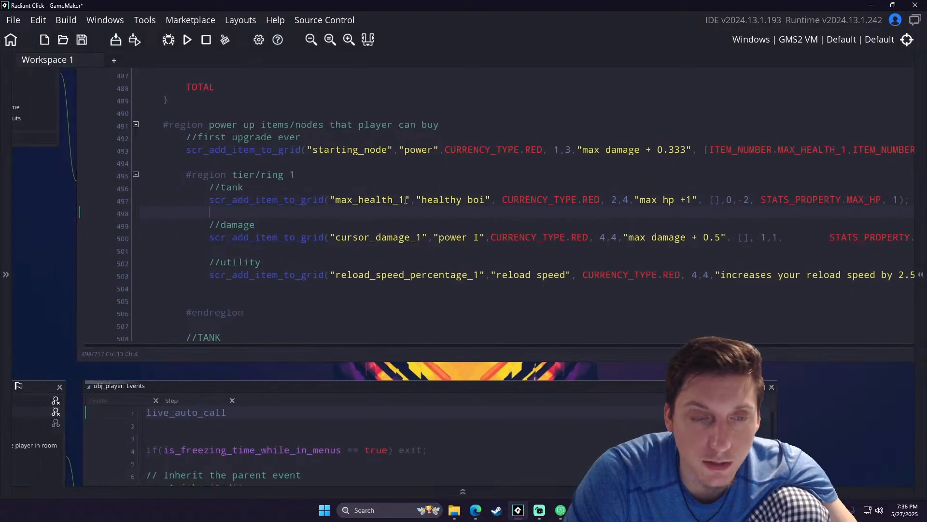
- Run the game with the existing save, check the node placement on the upgrade screen, and close the game
click(188, 41)
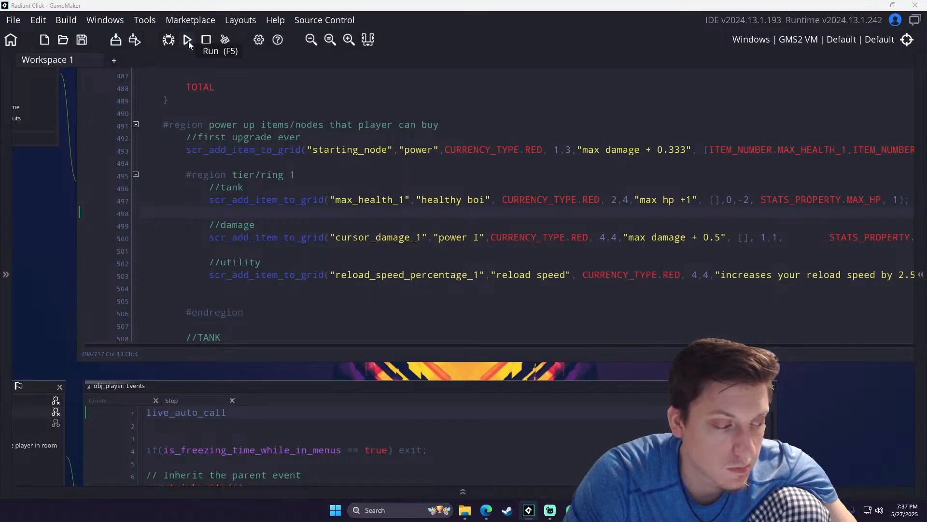
click(338, 308)
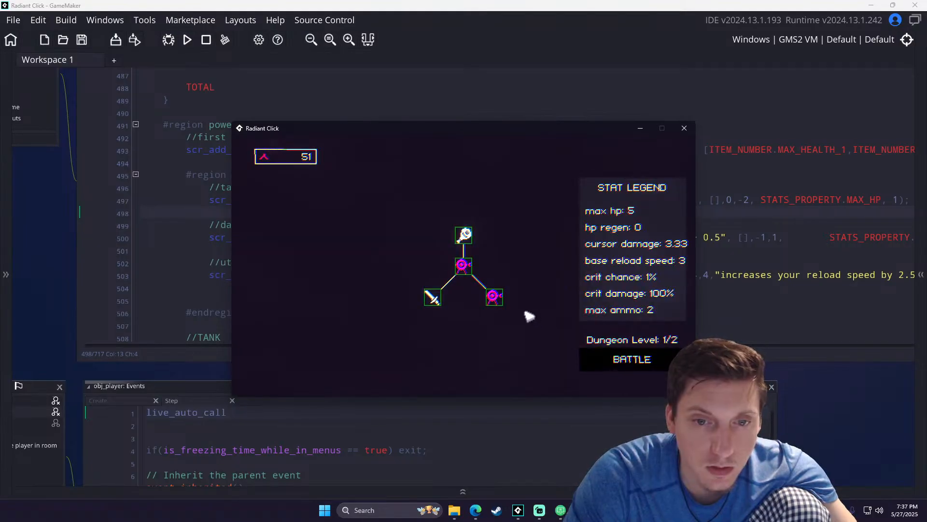
click(685, 128)
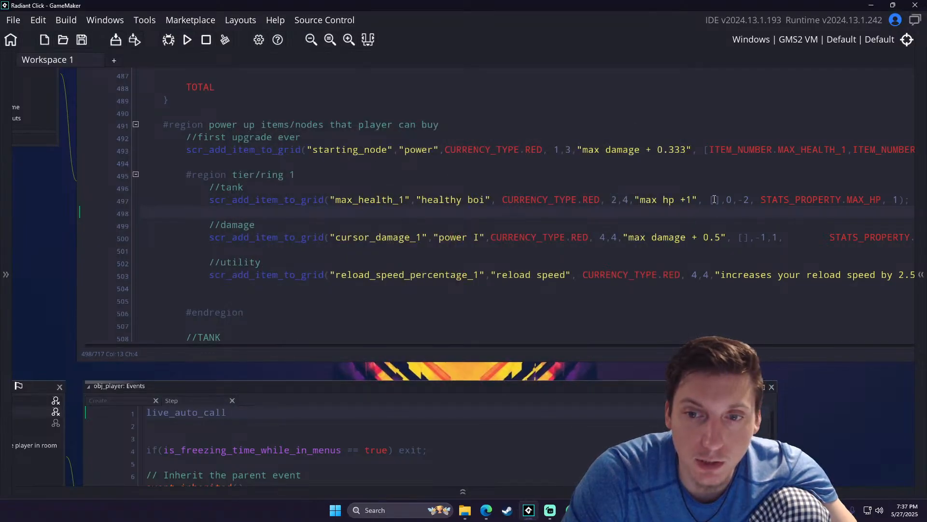
- Delete the save_data file from the Radiant_Click folder and run the game again
drag(636, 200, 543, 202)
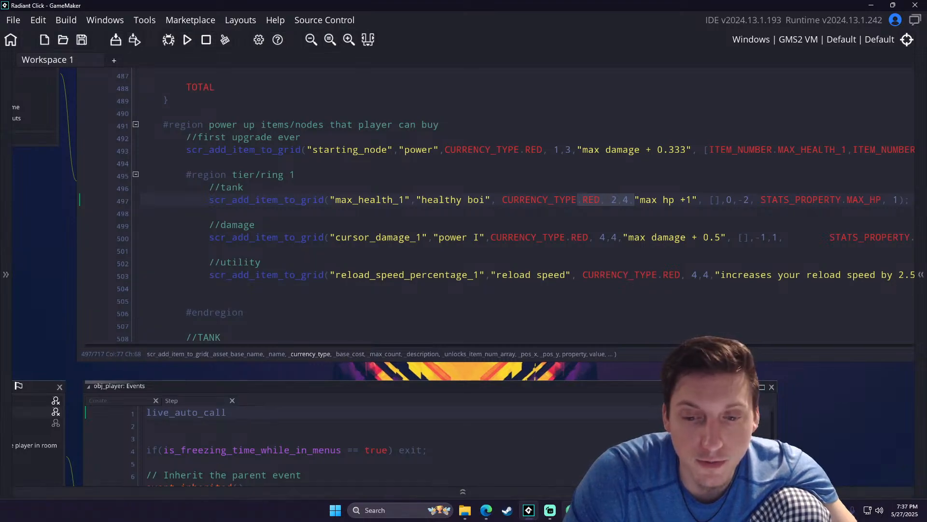
mouse_move(466, 511)
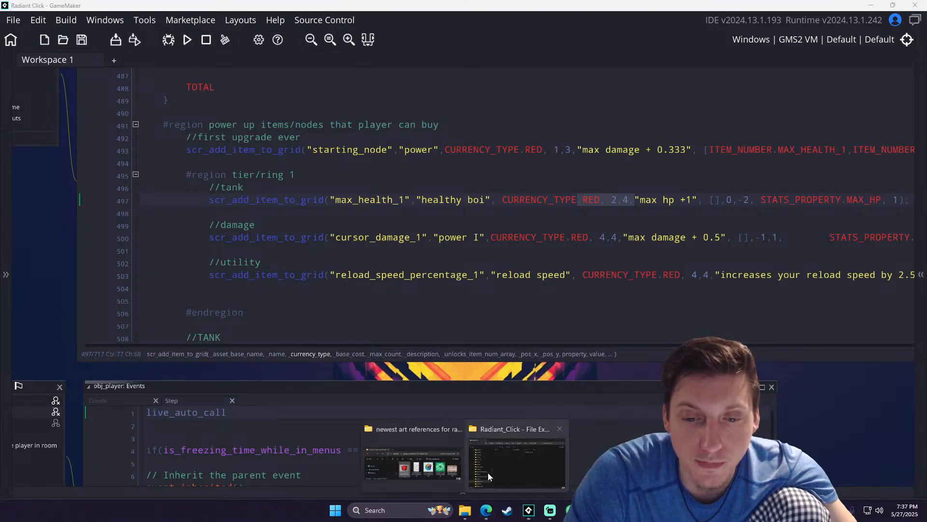
click(483, 476)
click(294, 145)
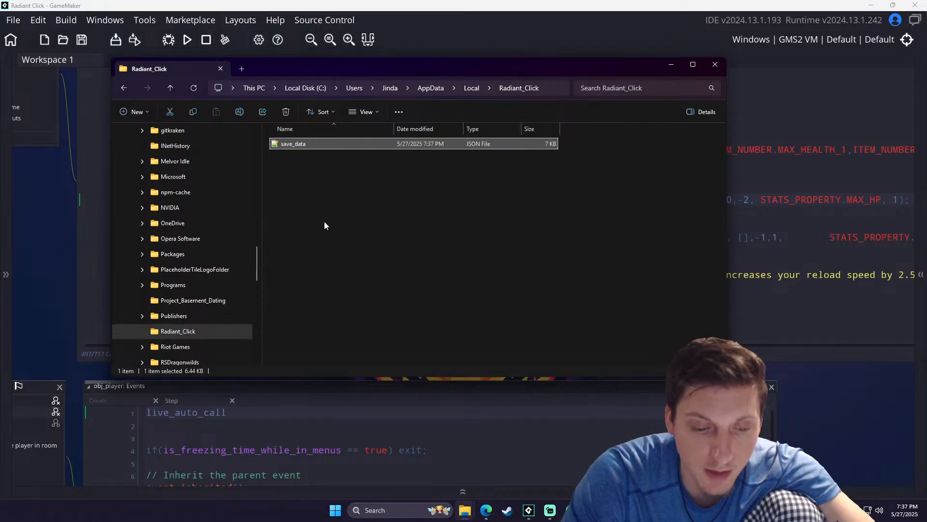
key(Delete)
click(671, 64)
click(135, 40)
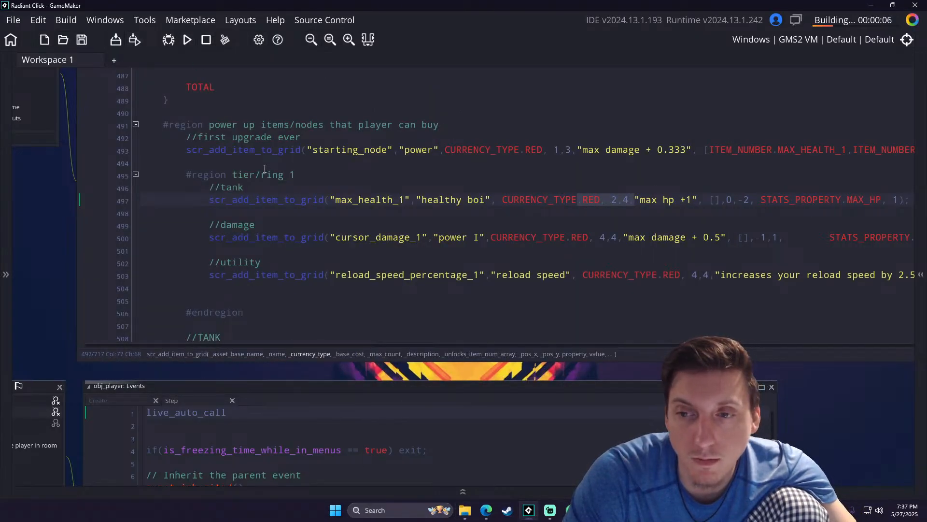
drag(750, 199, 705, 199)
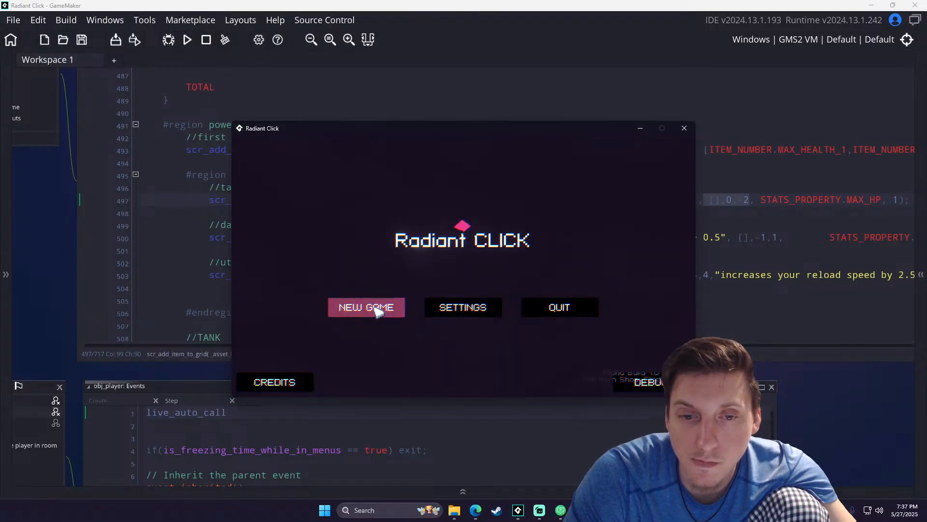
- Start a fresh Barbarian game, terminate the battle, buy the power node to check the max health node's spacing, and close the game
click(379, 311)
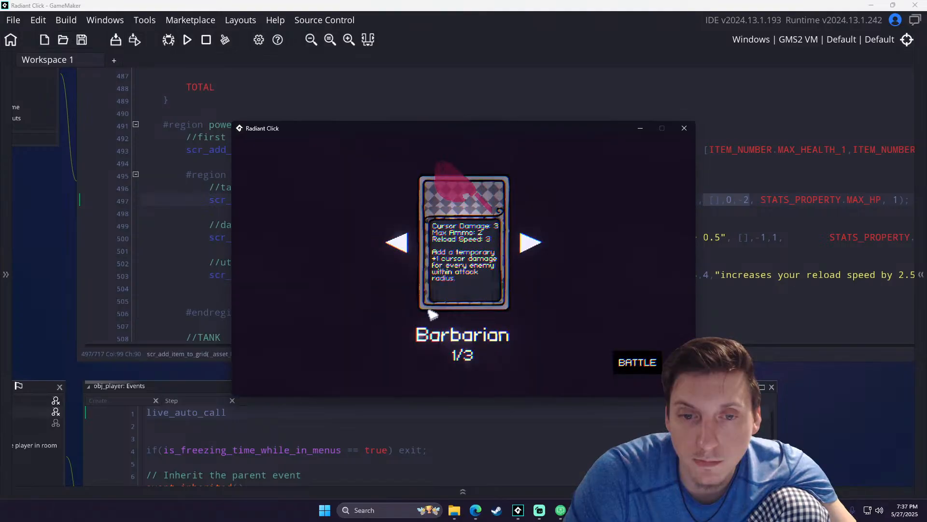
click(646, 367)
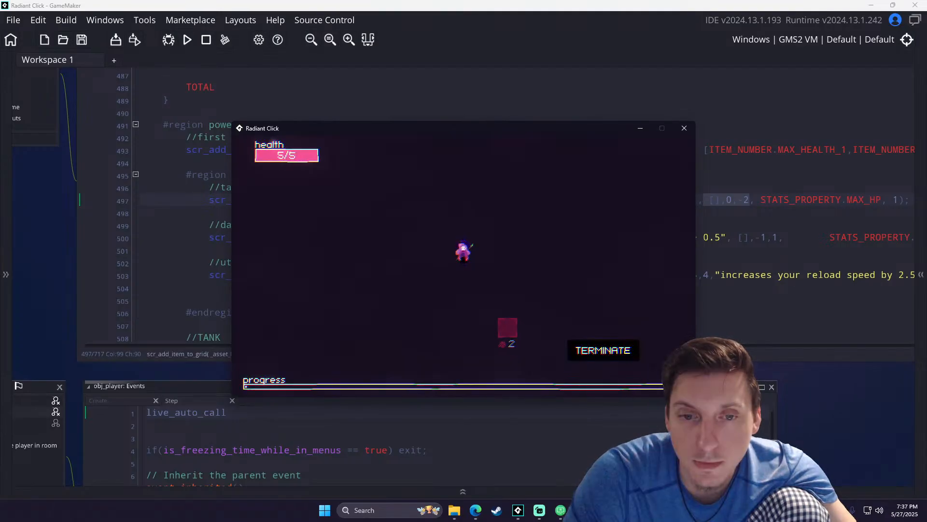
click(581, 346)
click(471, 299)
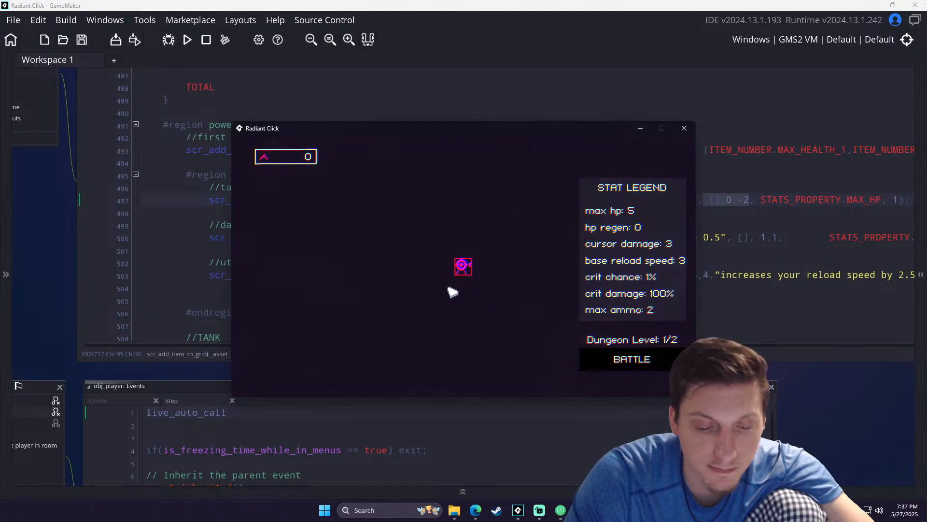
click(465, 267)
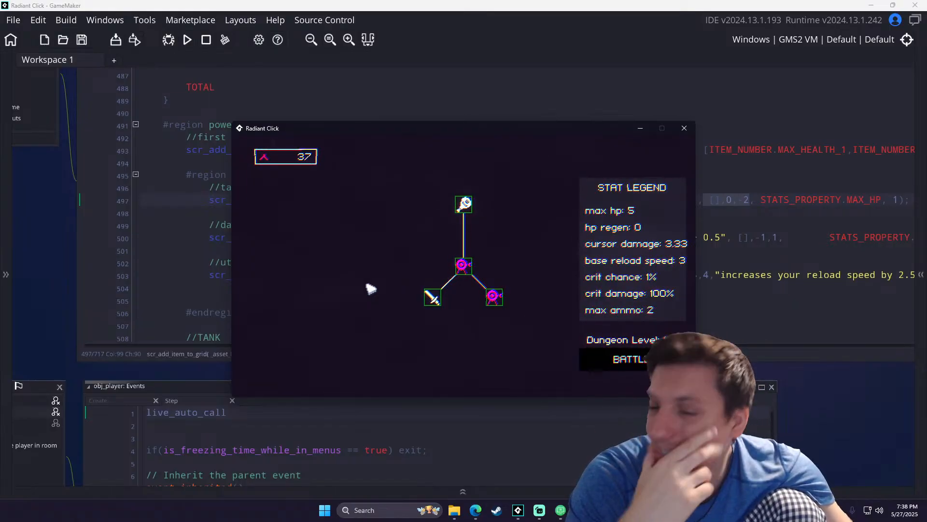
click(682, 129)
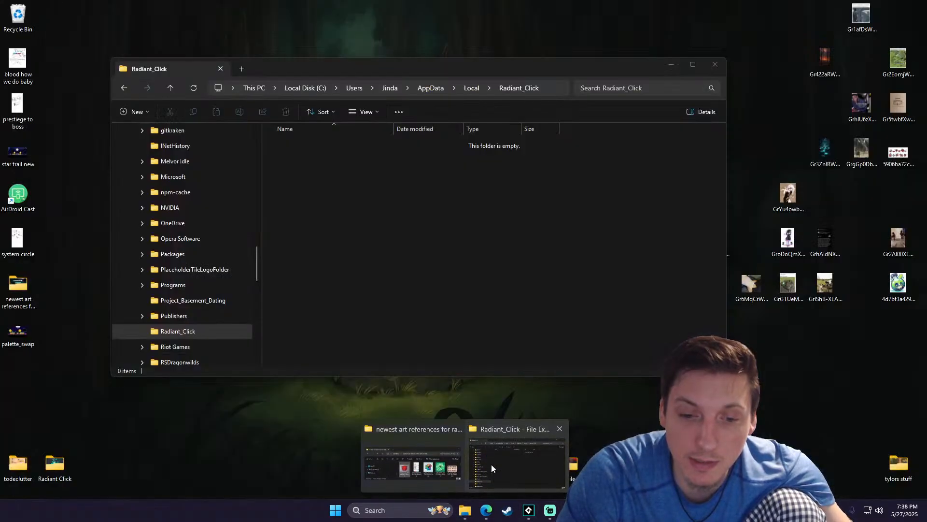
- Remove the save_data file left by the last test run and close the Radiant_Click folder
click(491, 464)
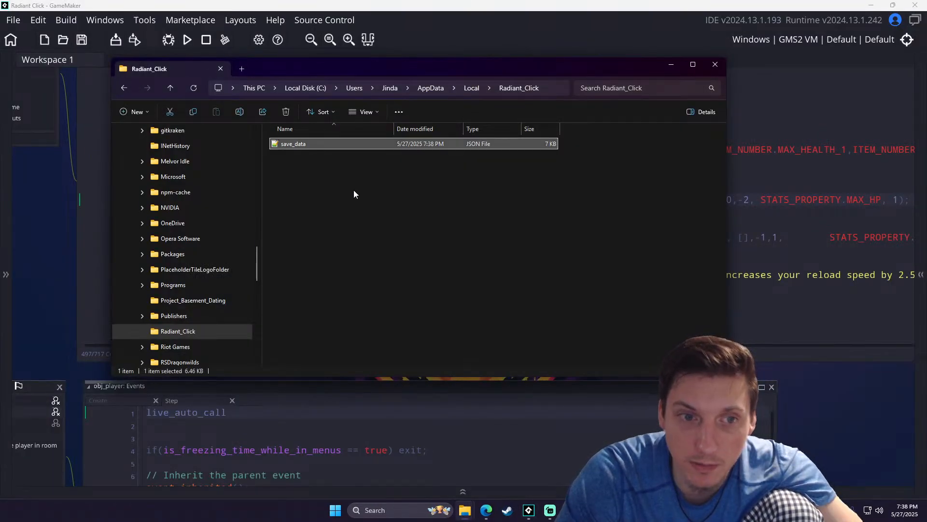
key(Delete)
click(715, 64)
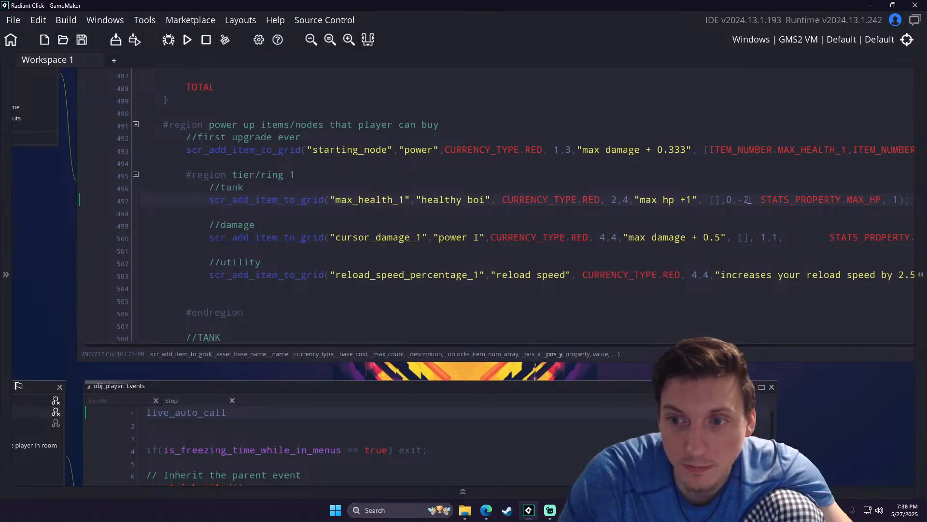
- Set the max_health_1 node's y position to -1.5 and run the game
text(1.5)
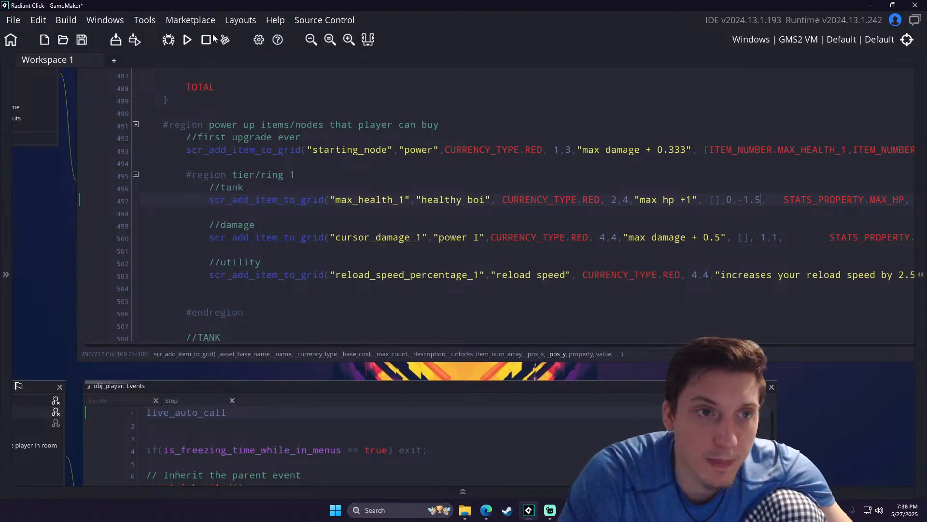
click(188, 40)
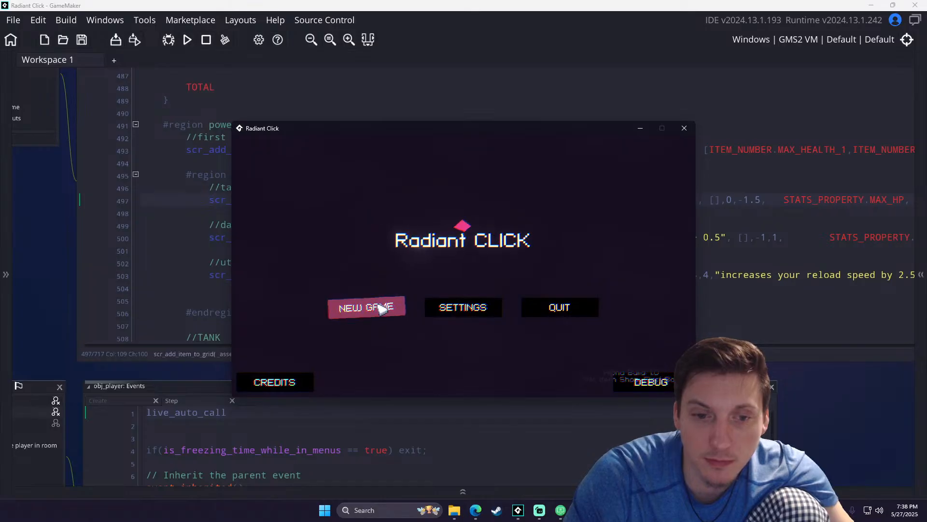
- Start a new game, choose the Rogue class and enter the battle
click(382, 309)
click(538, 257)
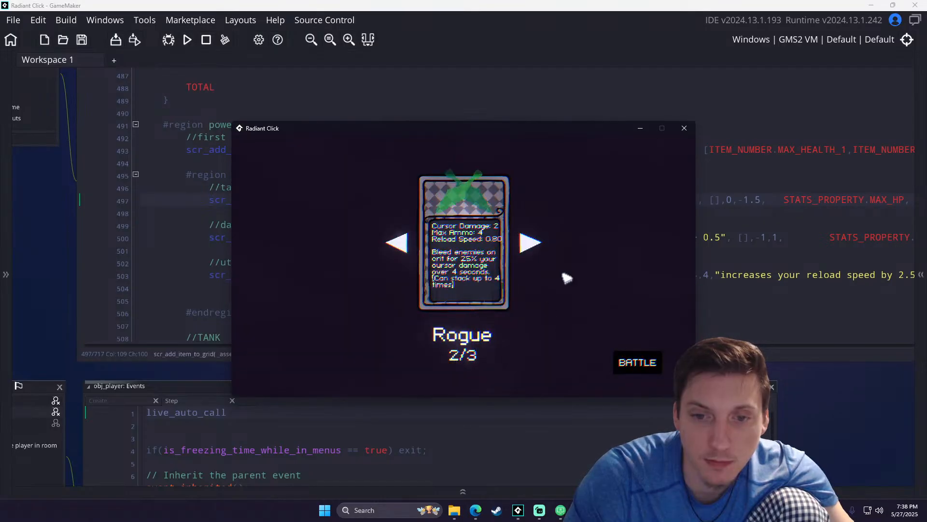
click(624, 361)
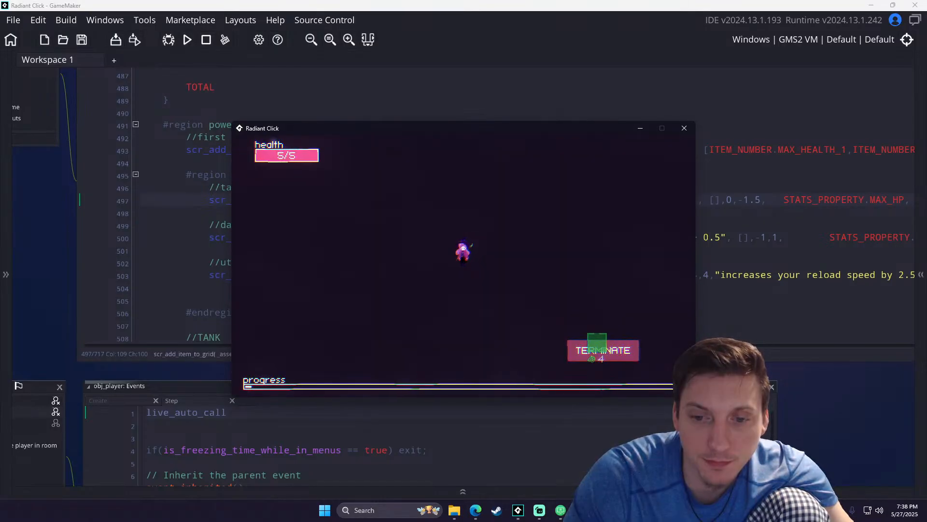
- Terminate the battle session, go to the home upgrade screen and buy the first level of the power node
click(596, 348)
click(459, 297)
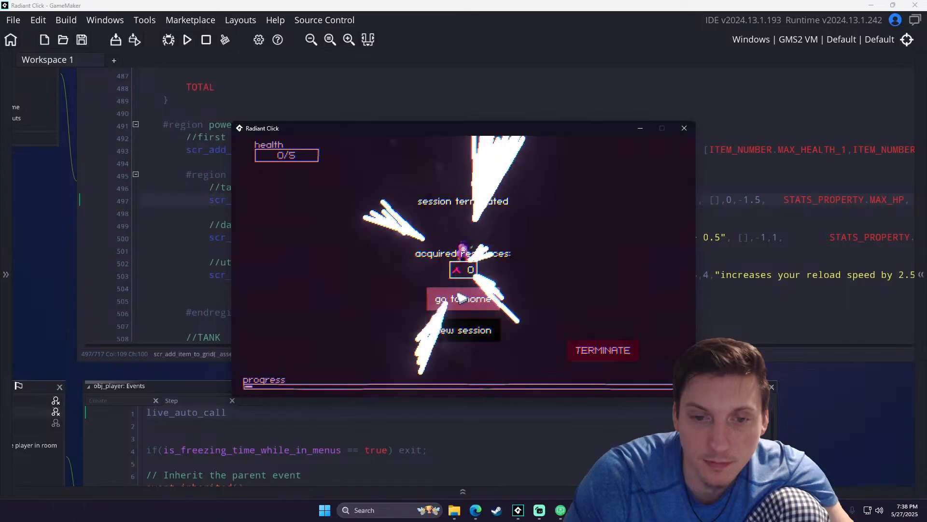
click(462, 264)
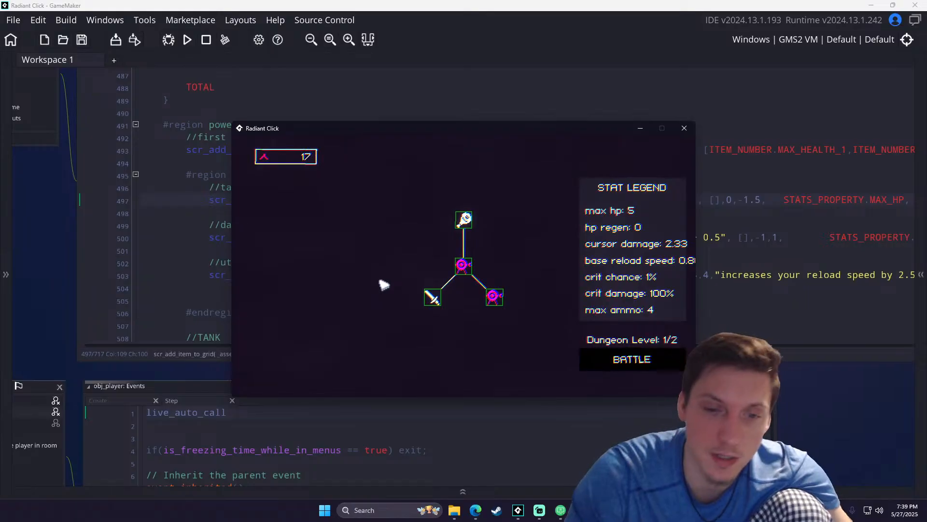
- Examine the spacing of the tier 1 nodes around the power node and the descriptions of the healthy boi and power upgrades
mouse_move(465, 275)
mouse_move(435, 297)
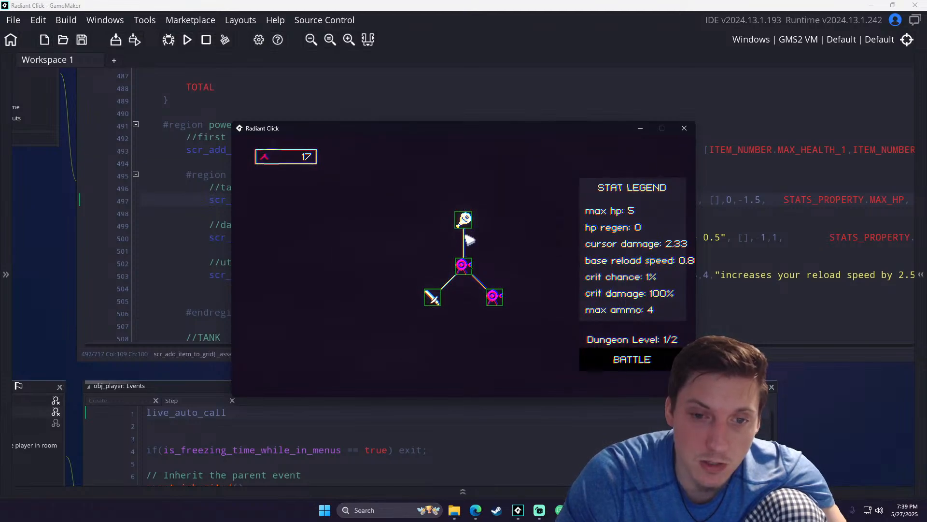
mouse_move(467, 239)
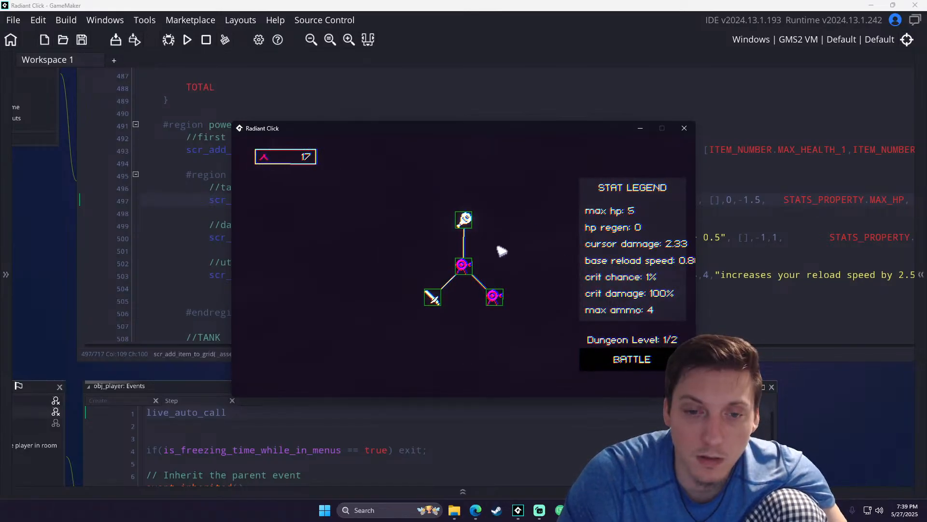
mouse_move(464, 219)
drag(485, 248, 467, 267)
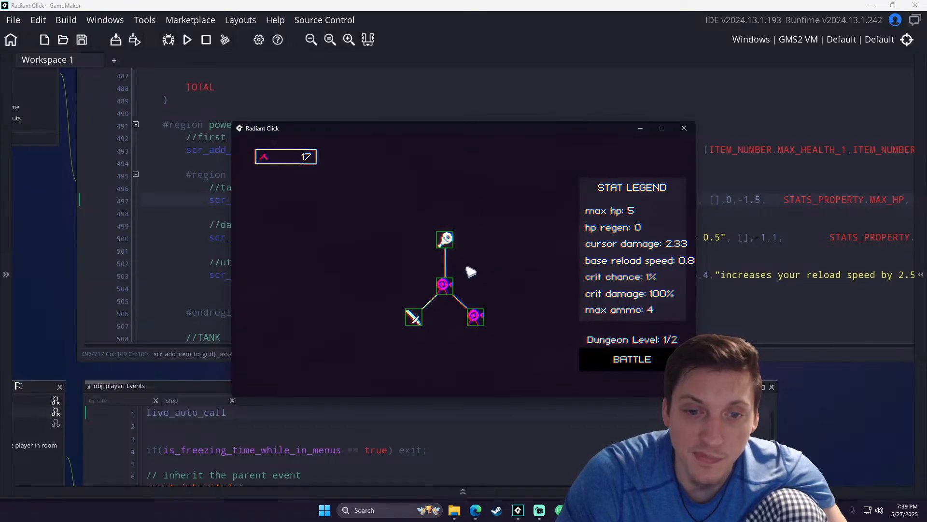
mouse_move(445, 241)
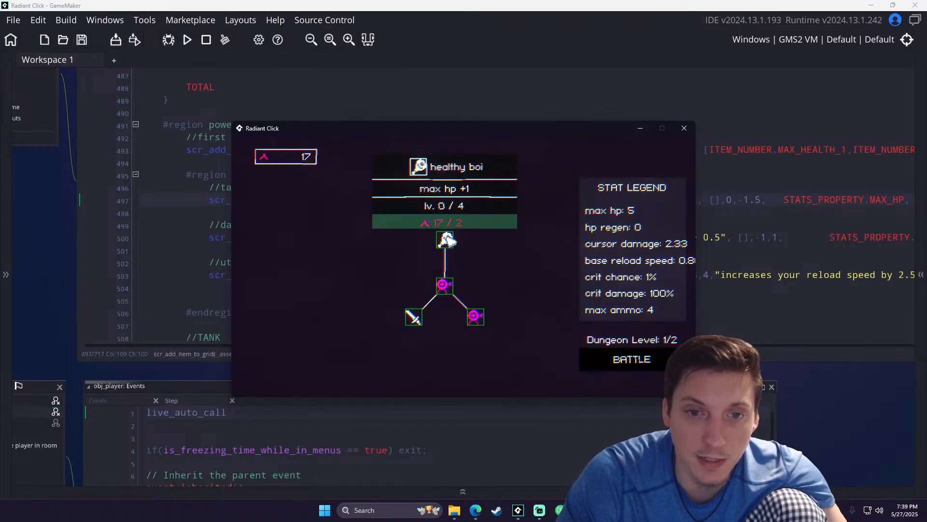
mouse_move(415, 317)
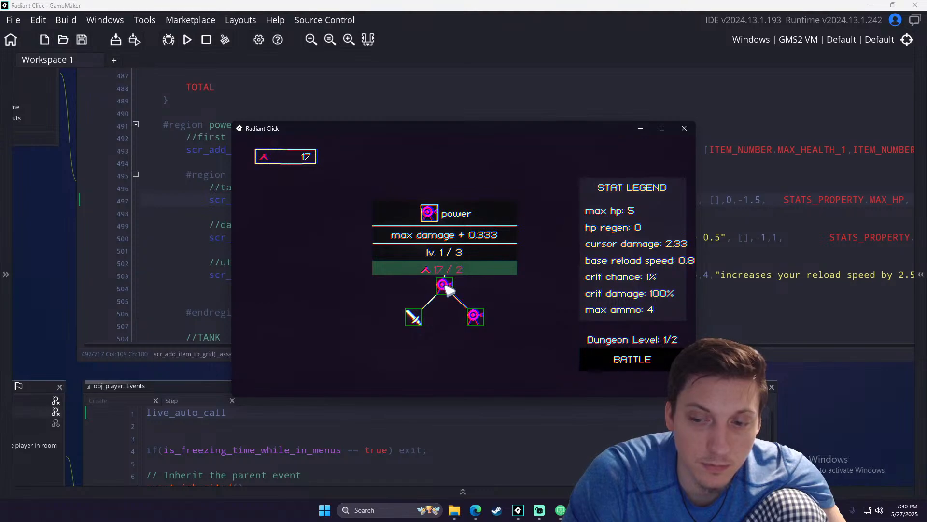
click(445, 287)
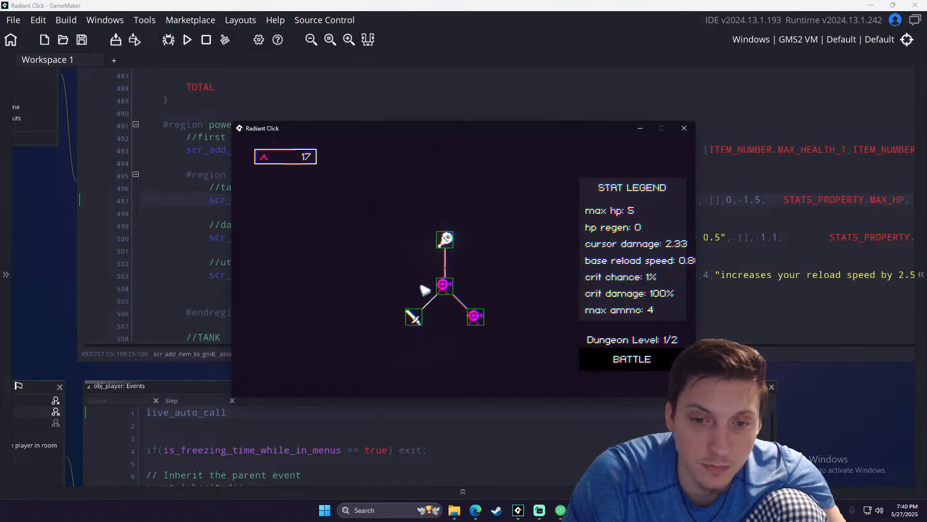
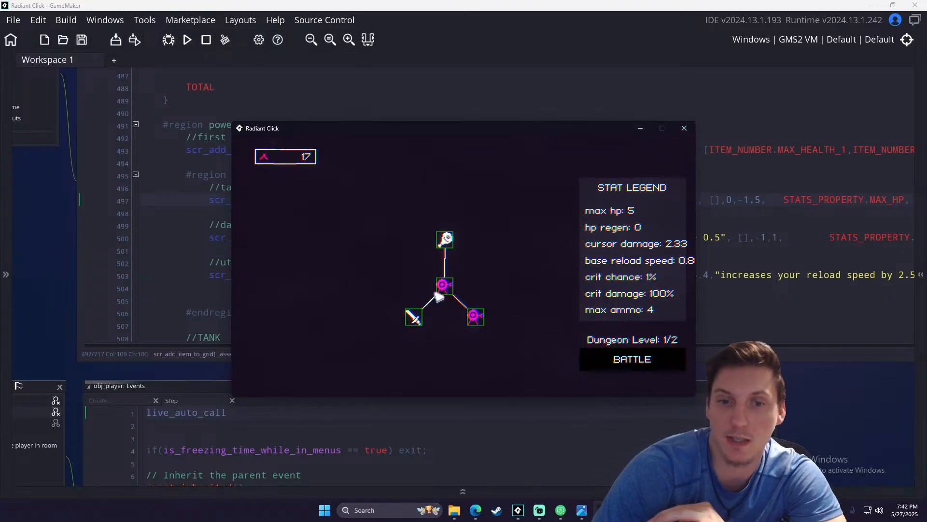
- Close the game and review the note on scr_start_new_game_fresh() near the end of the power-up nodes region
mouse_move(445, 286)
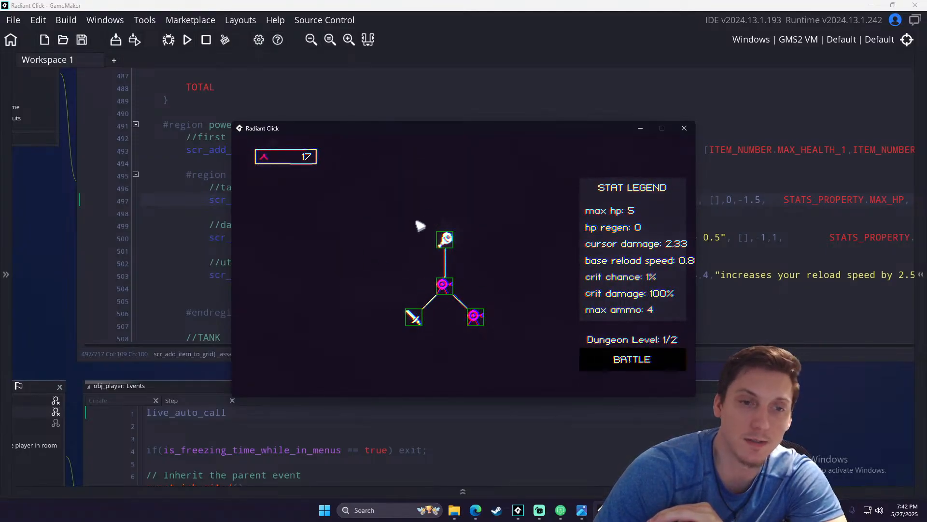
click(684, 128)
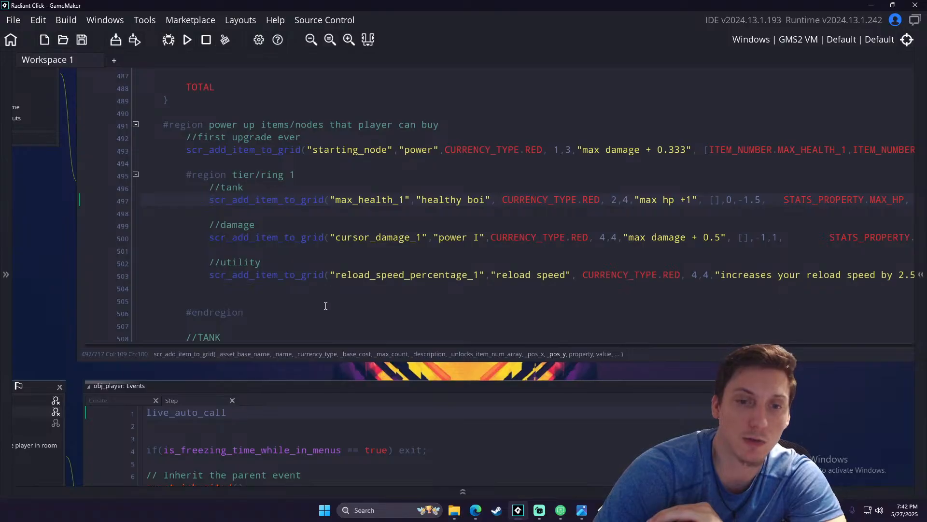
scroll(327, 305, down, 8)
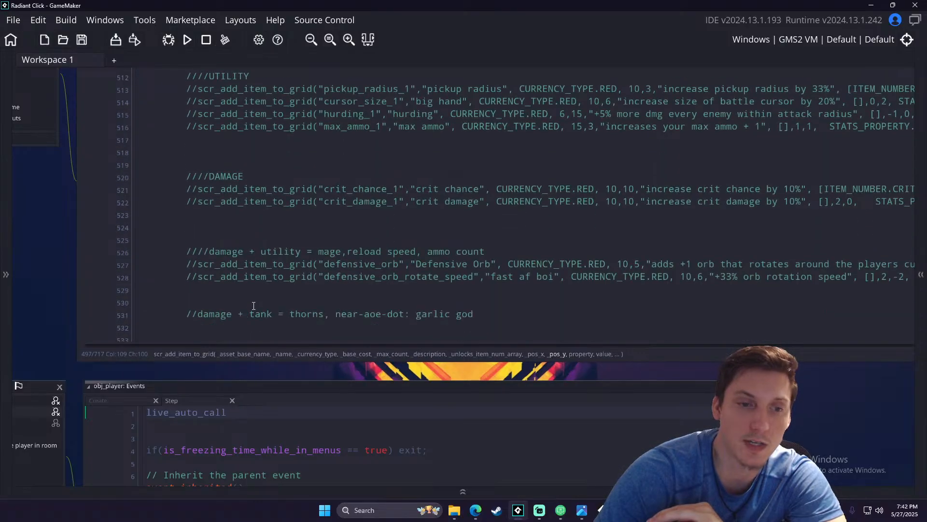
scroll(253, 305, down, 3)
drag(221, 268, 421, 275)
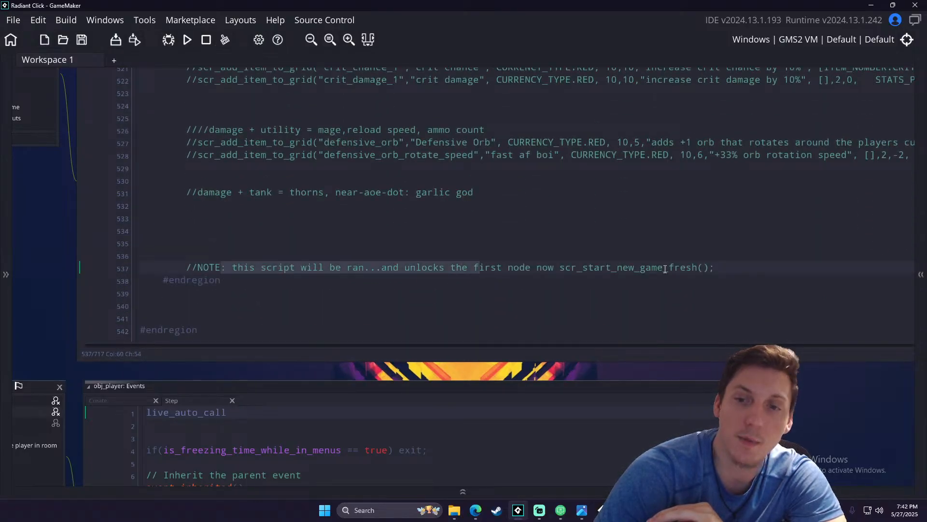
drag(720, 268, 571, 267)
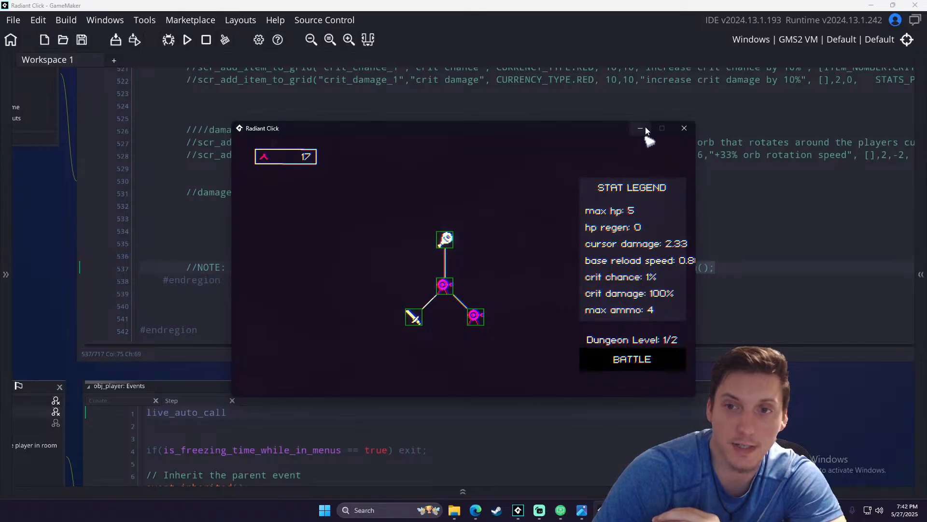
- Put away the running game and the code editor, and move the AirDroid Cast window toward the desktop's right edge
click(684, 128)
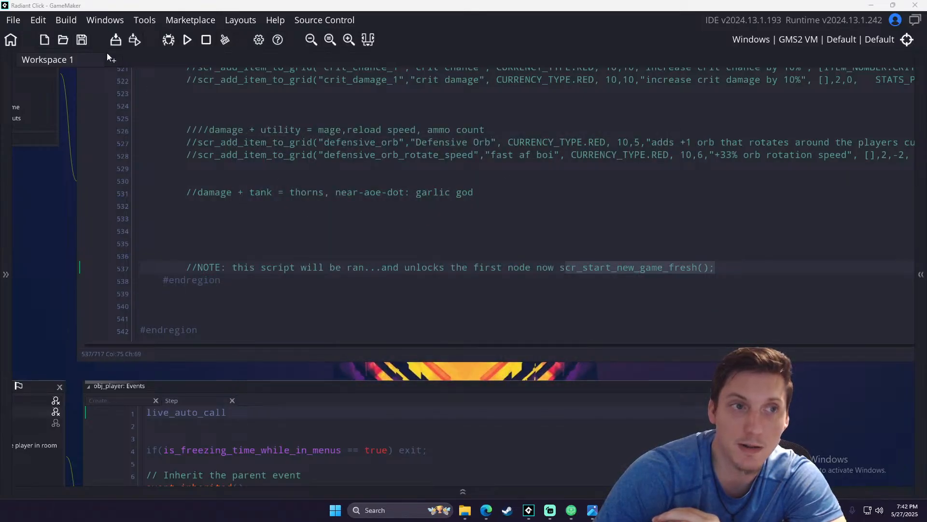
click(871, 5)
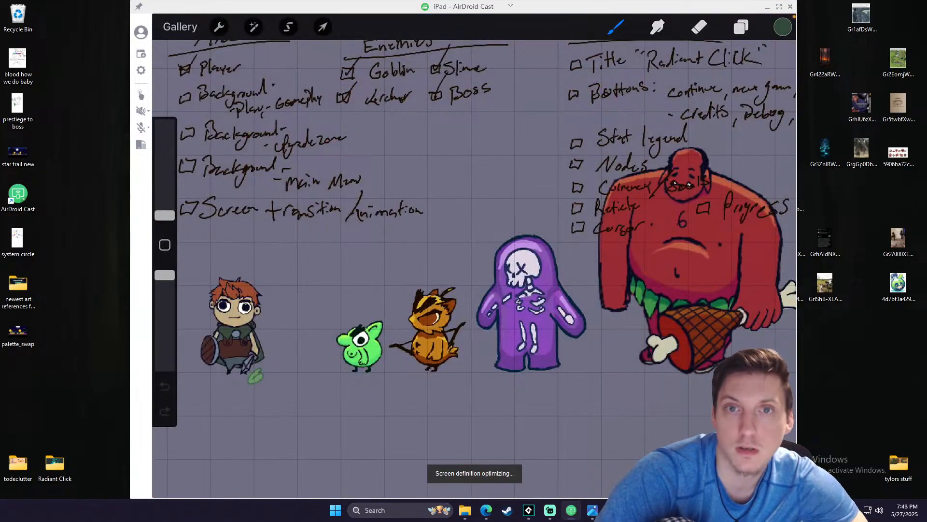
drag(509, 9, 609, 9)
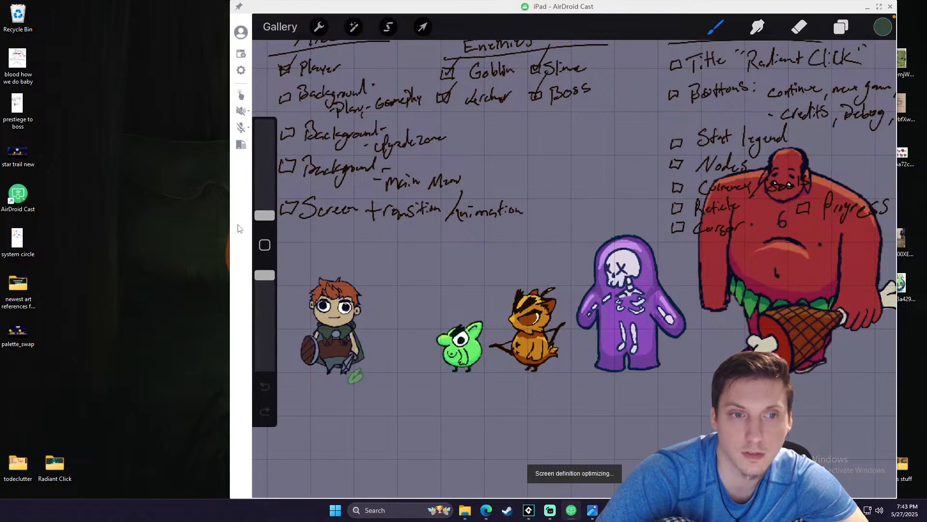
- Look through the images in the "newest art references for radiant click" folder and minimize it
mouse_move(464, 510)
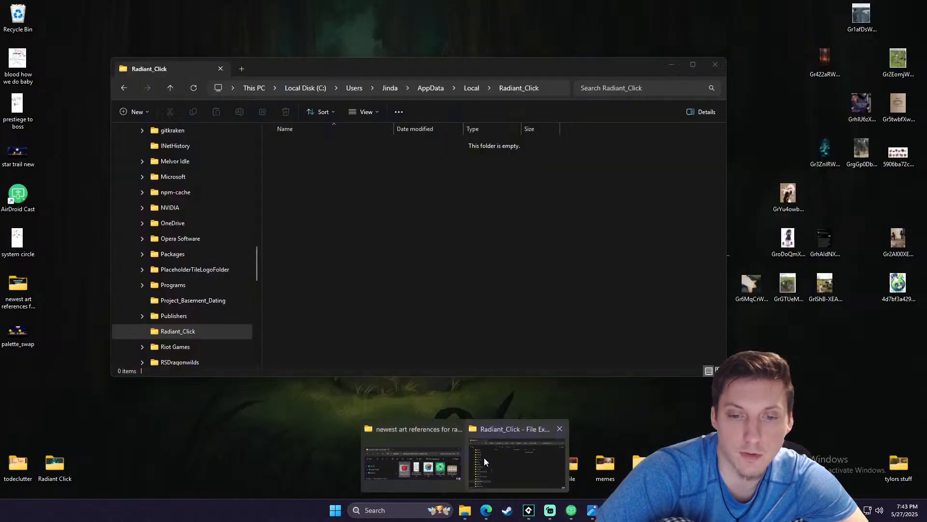
click(429, 457)
drag(290, 166, 290, 303)
mouse_move(487, 234)
mouse_down()
mouse_move(283, 240)
mouse_move(473, 241)
mouse_up()
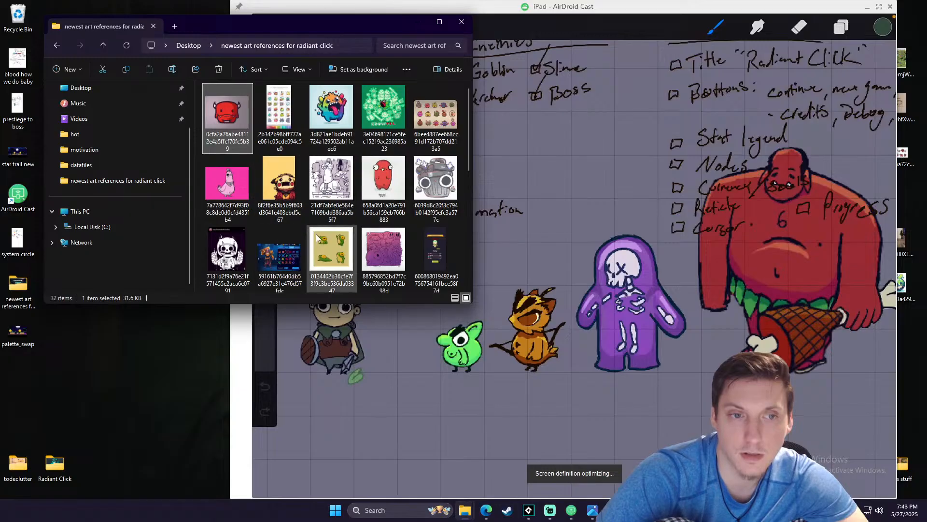
scroll(320, 231, down, 5)
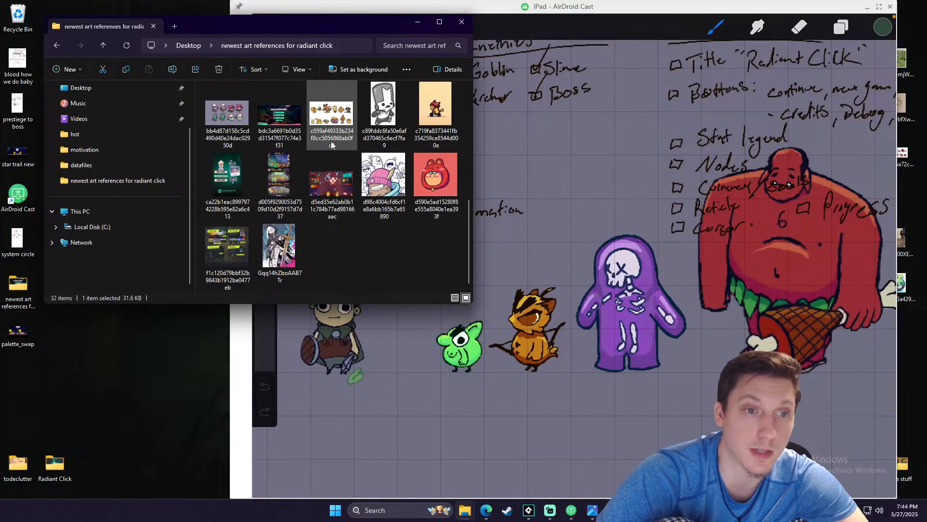
click(418, 23)
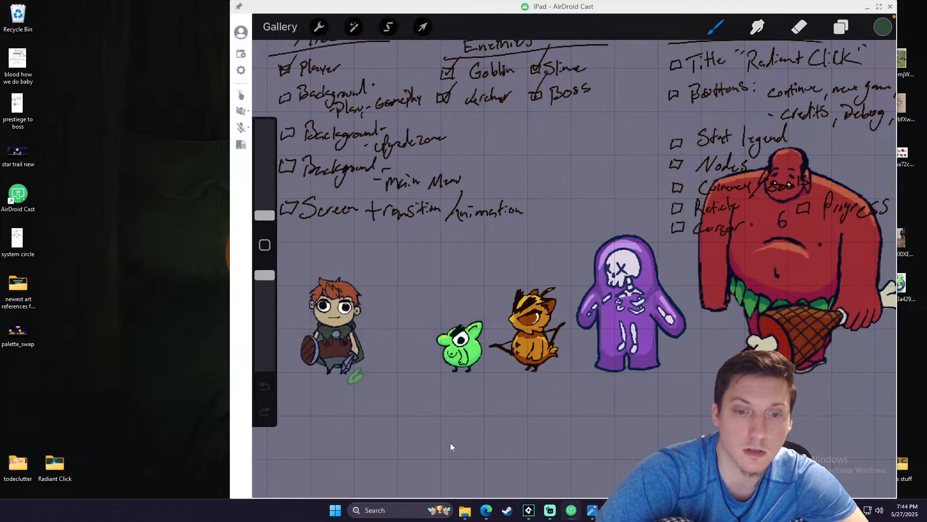
- Switch to Edge, search YouTube for "free non copyrighted music" and play the first mix
click(486, 510)
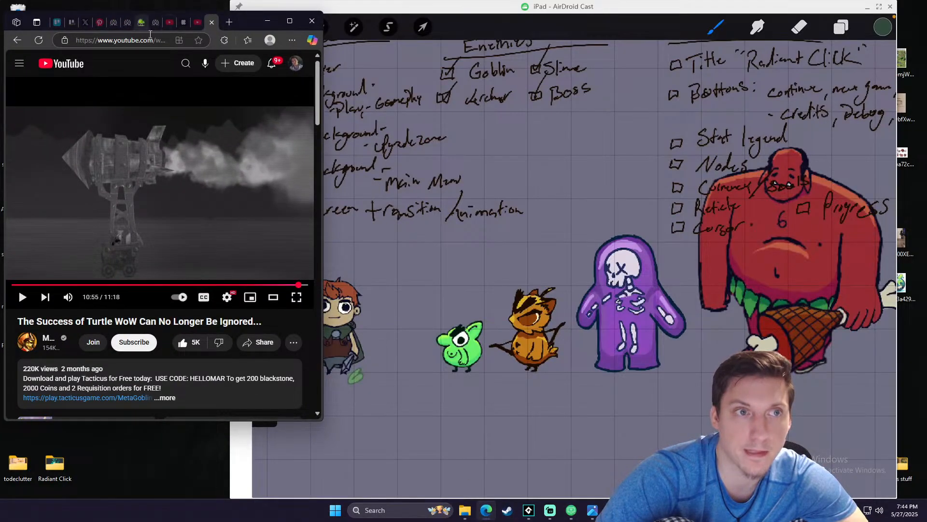
click(185, 63)
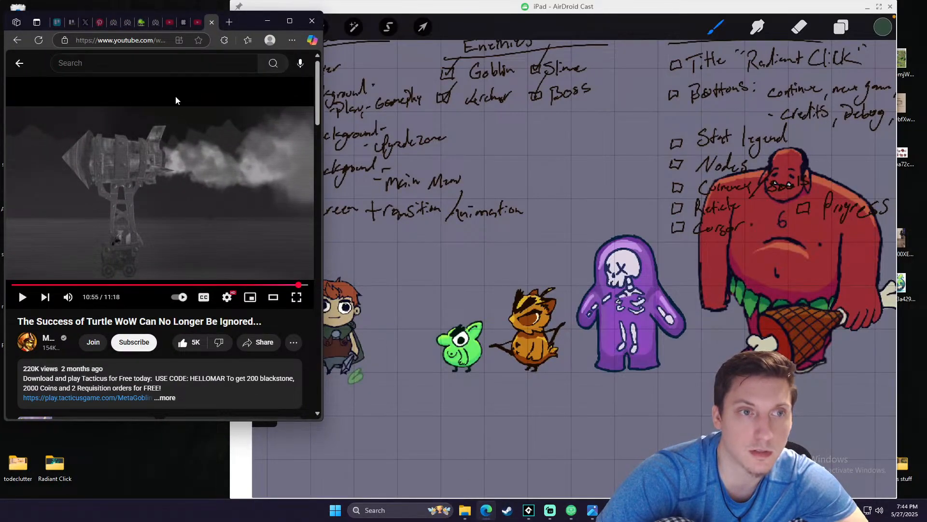
text(free)
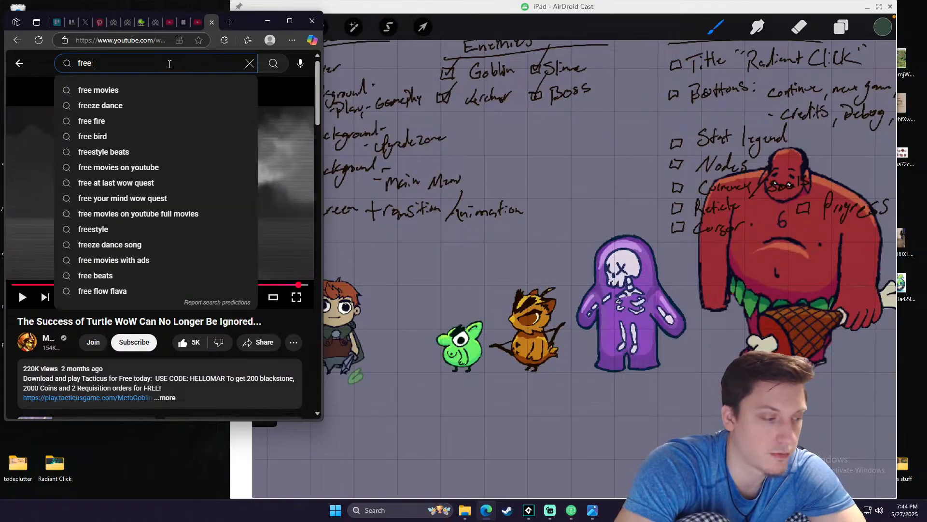
text( non)
key(Down)
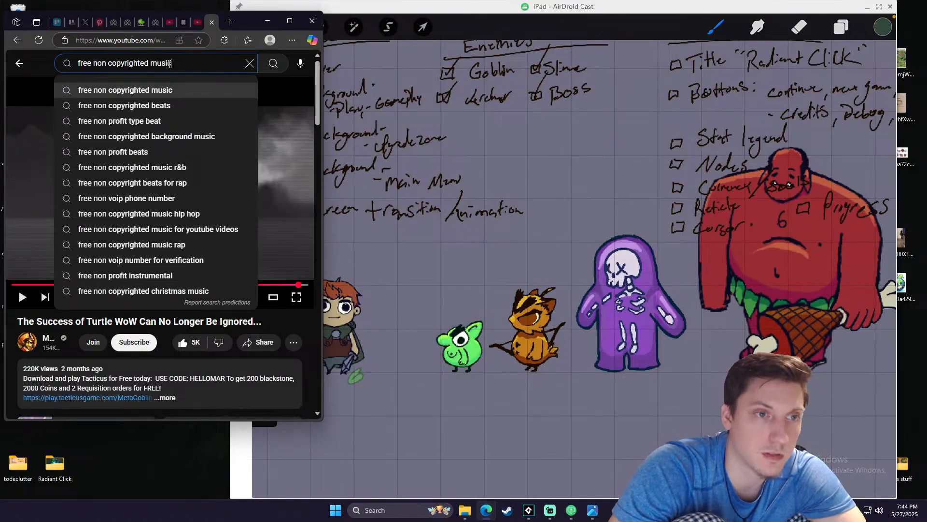
key(Return)
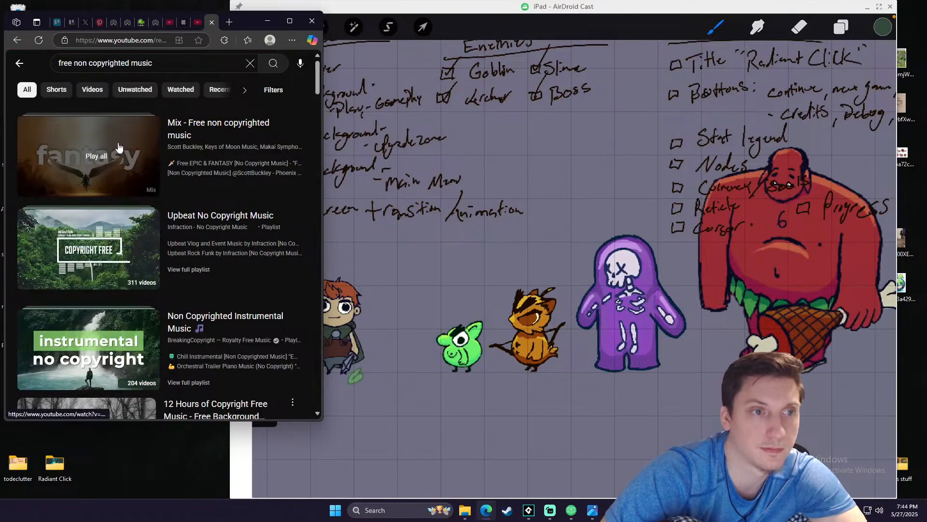
click(119, 147)
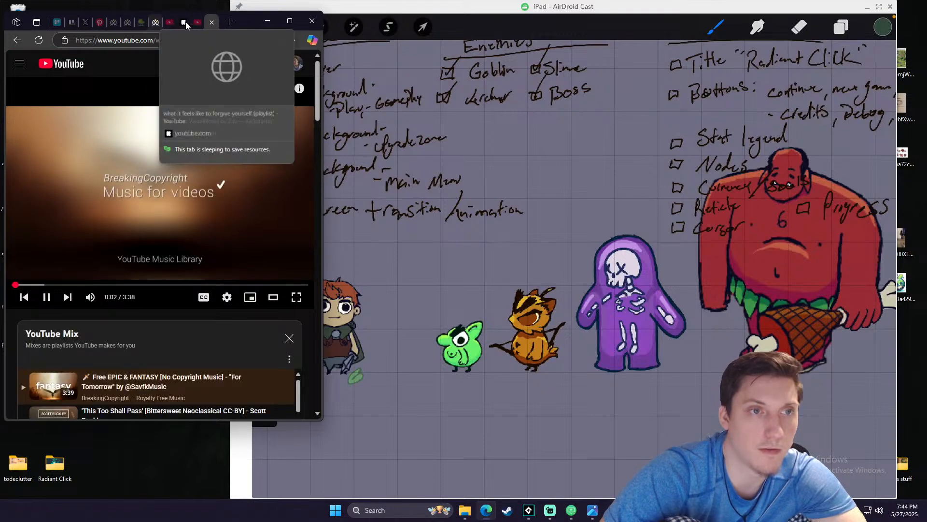
- Show the open Pinterest pin and enlarge the browser window in width and height beside the iPad drawing
click(99, 23)
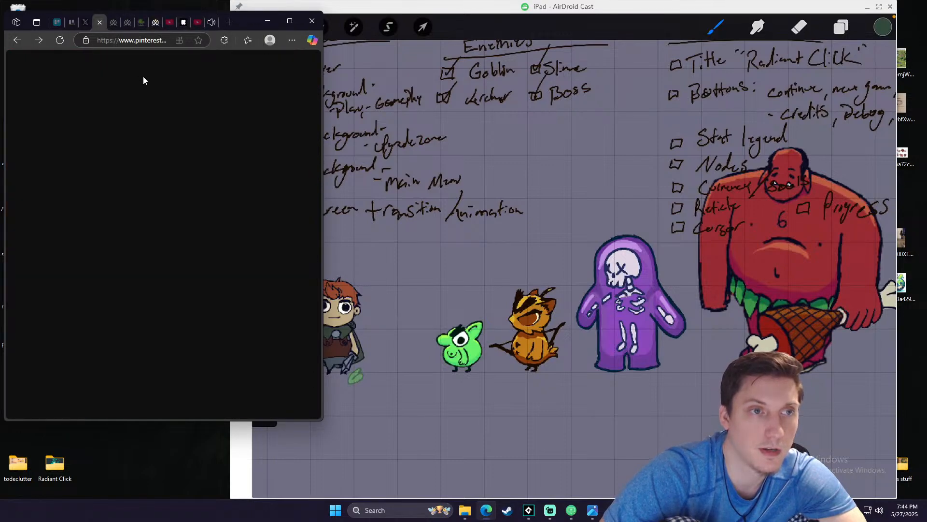
drag(321, 135, 431, 142)
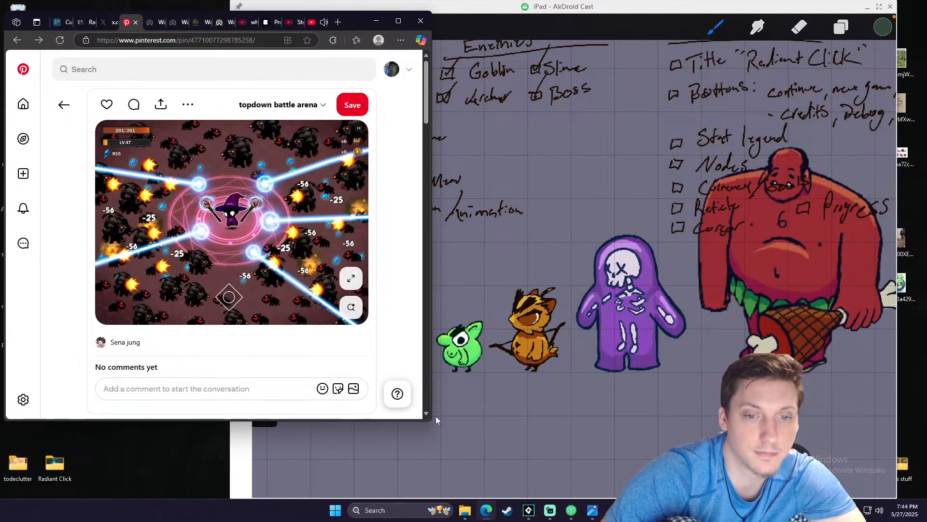
drag(433, 421, 486, 457)
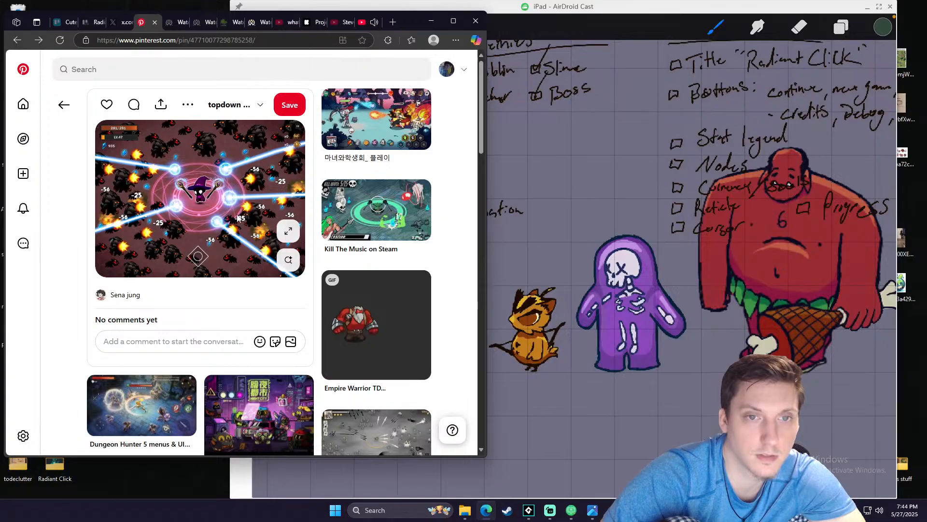
- Return to the playing YouTube mix, raise the system volume to 100 and skip ahead to about 0:44
click(345, 21)
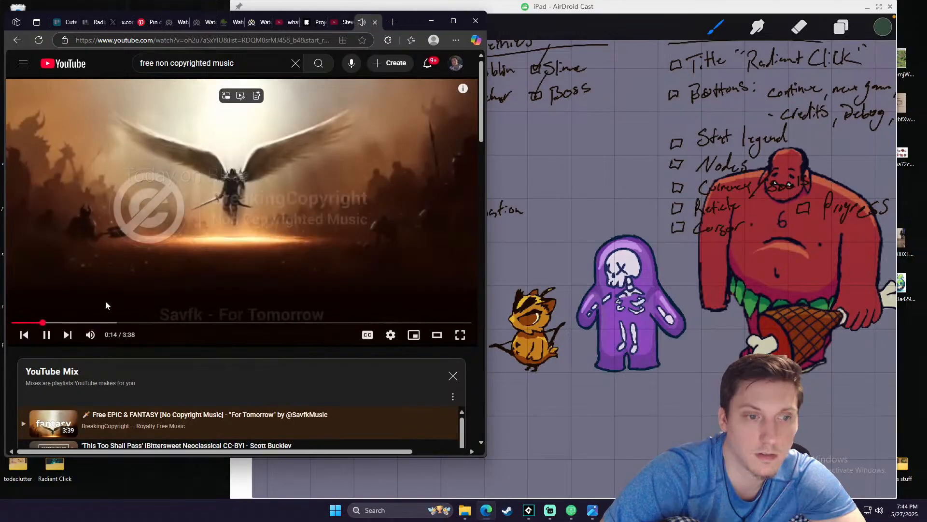
key(XF86AudioRaiseVolume)
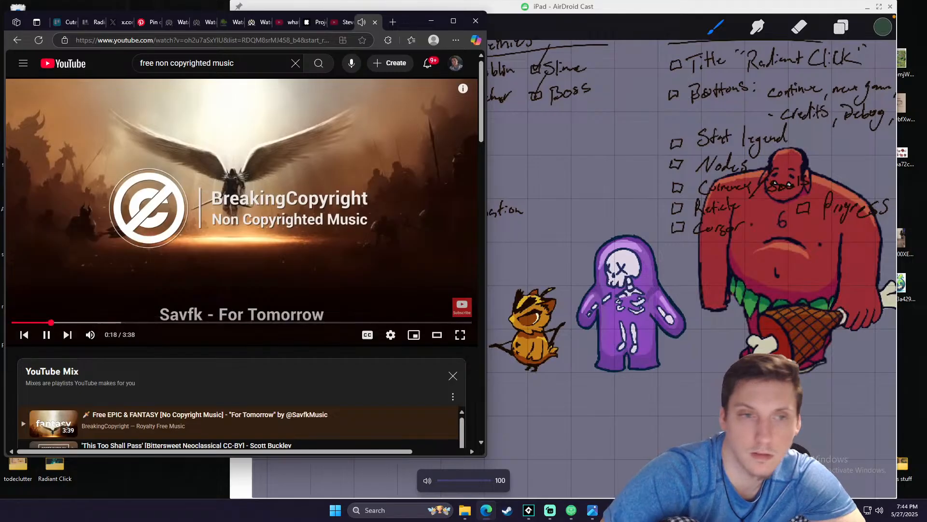
click(103, 322)
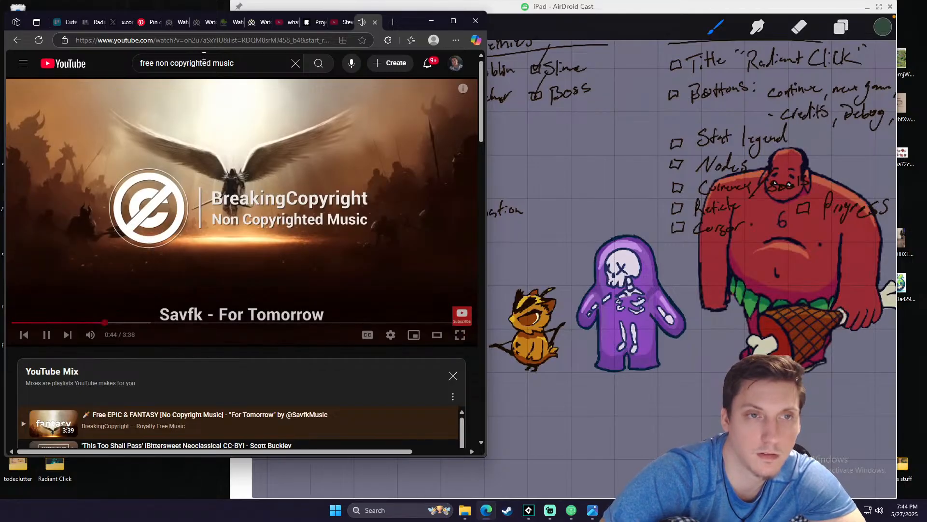
- Go back to the Pinterest battle arena pin and lower the system volume by several levels
click(149, 22)
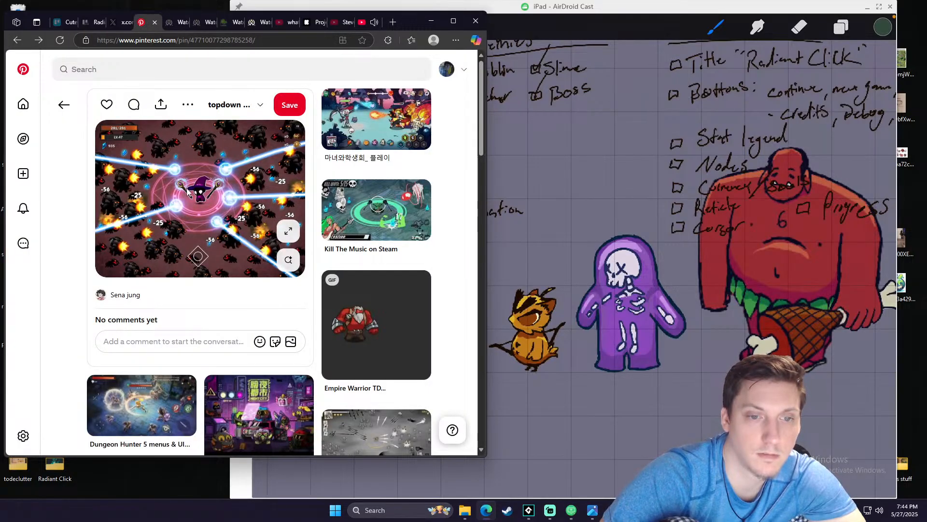
key(XF86AudioLowerVolume)
key(XF86AudioLowerVolume)
key(XF86AudioLowerVolume)
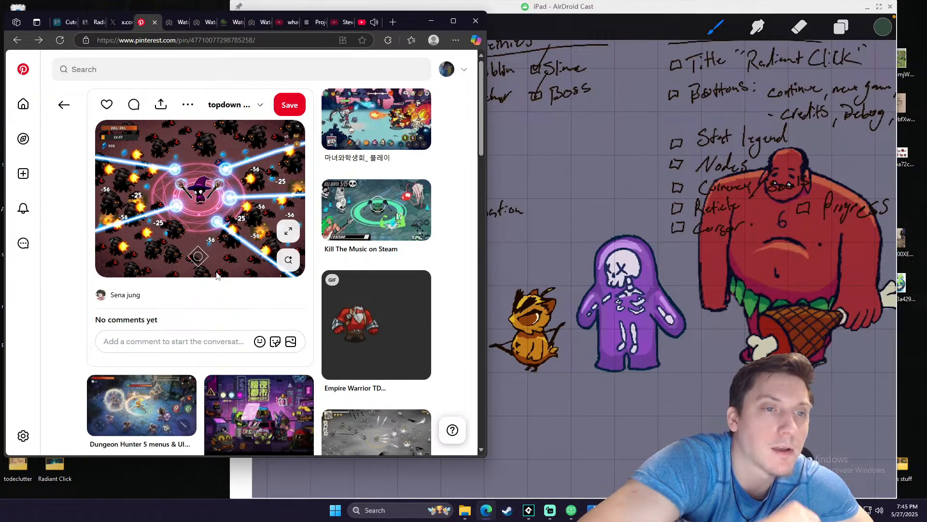
- Examine the wizard battle pin enlarged, and open the related "마녀와학생회_ 플레이" pin at full size as the reference
click(288, 232)
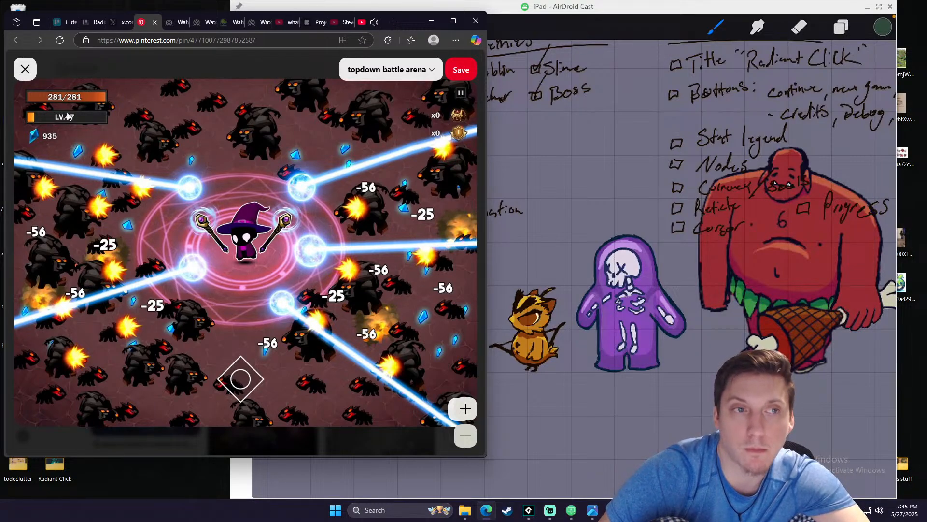
click(26, 70)
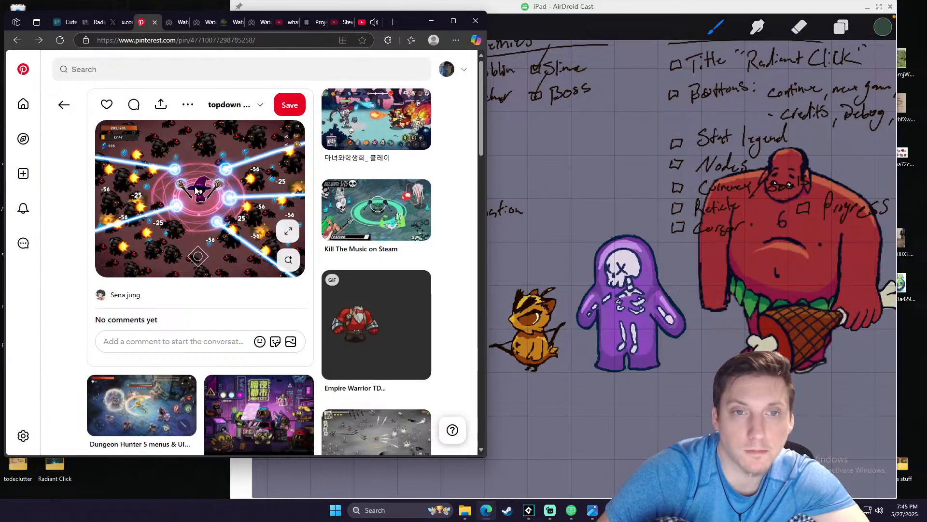
click(354, 128)
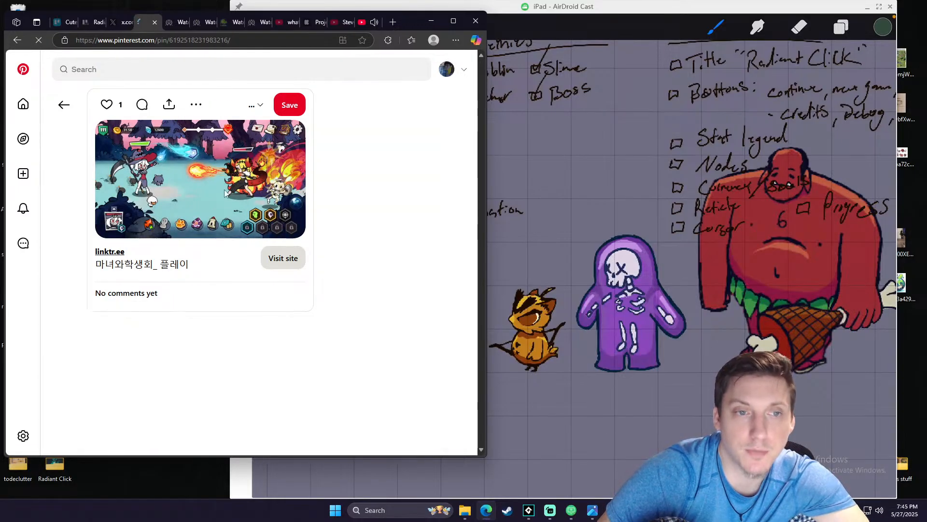
click(201, 202)
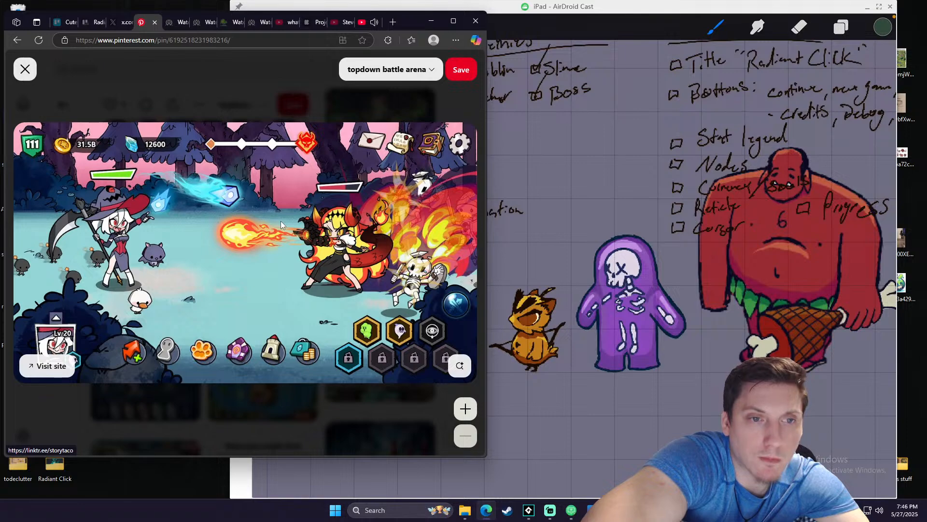
key(XF86AudioLowerVolume)
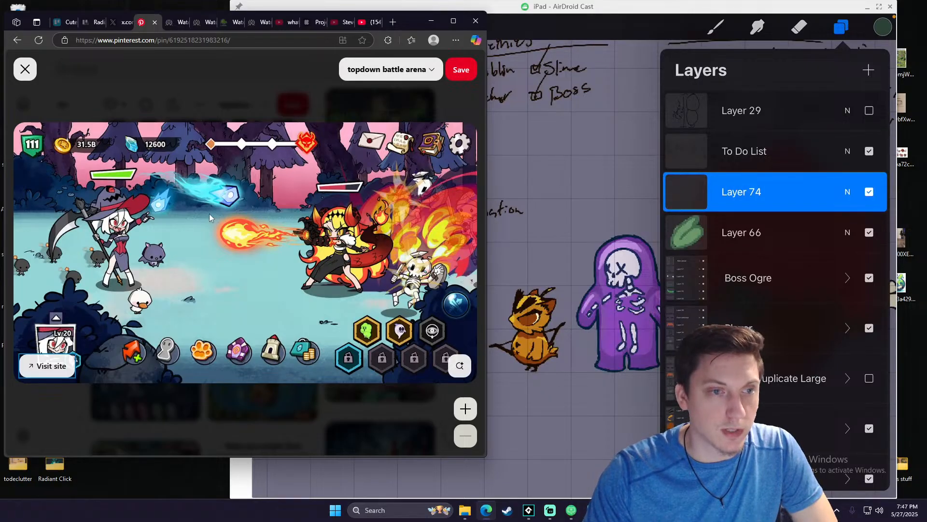
- Bring the AirDroid Cast window in front of the browser and widen it to the screen's edge
click(598, 8)
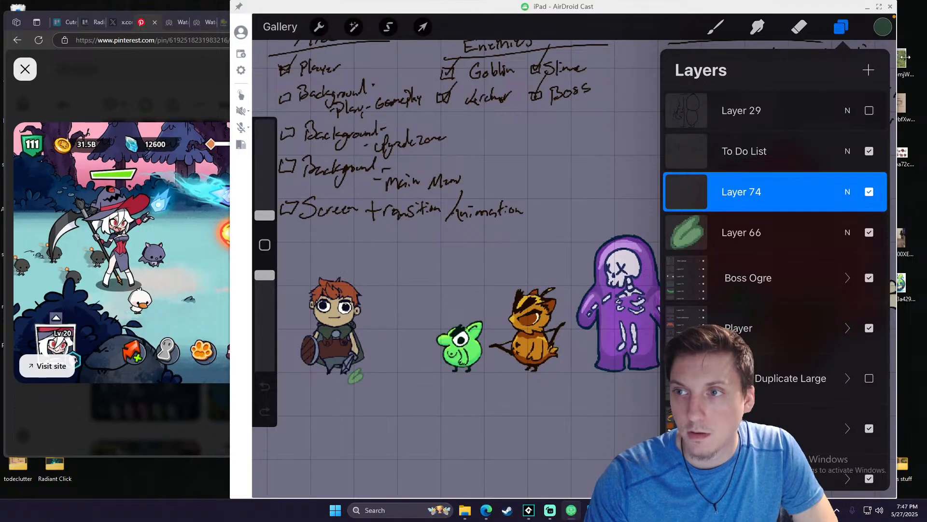
drag(921, 56, 926, 55)
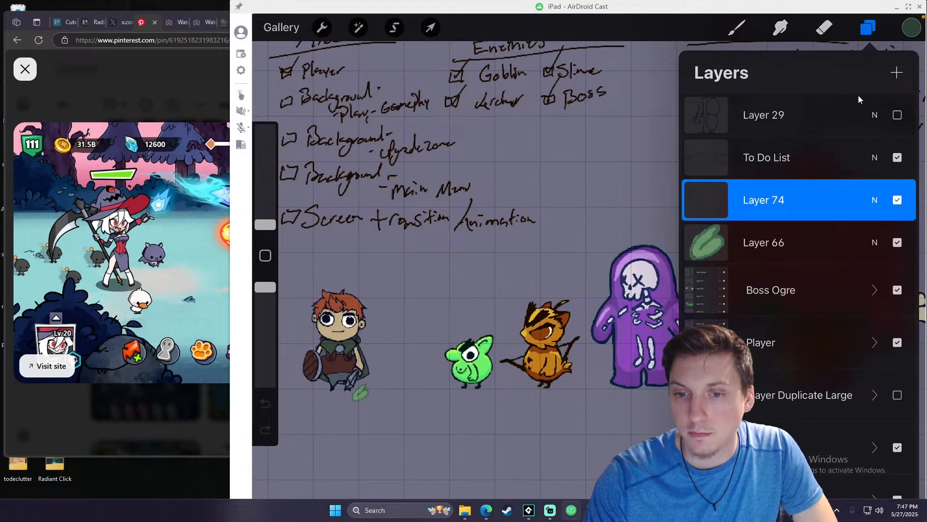
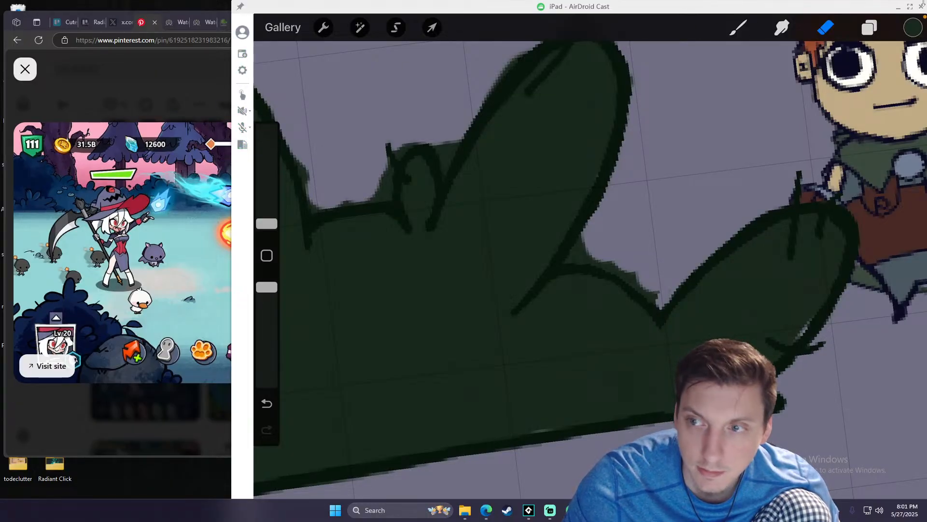
- Shift the AirDroid Cast window slightly left beside the browser and lower the system volume by three levels
drag(797, 7, 780, 7)
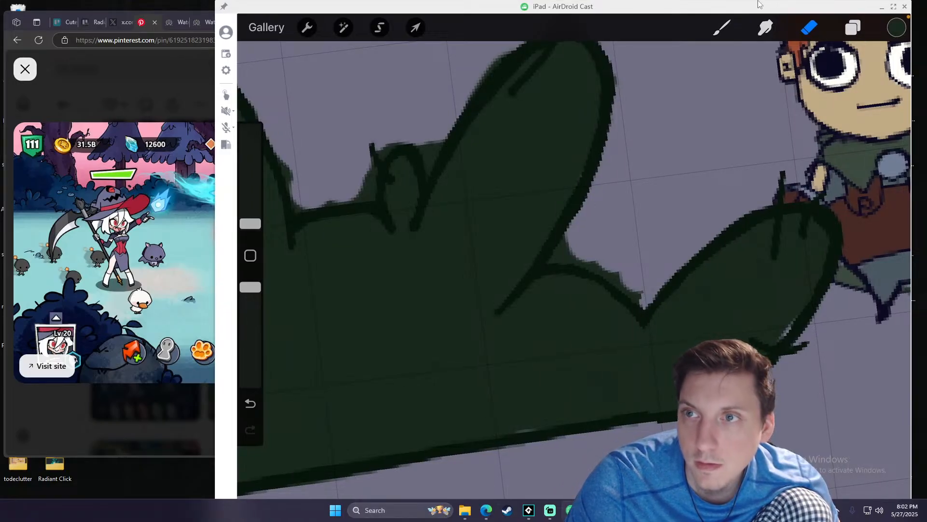
drag(753, 1, 738, 12)
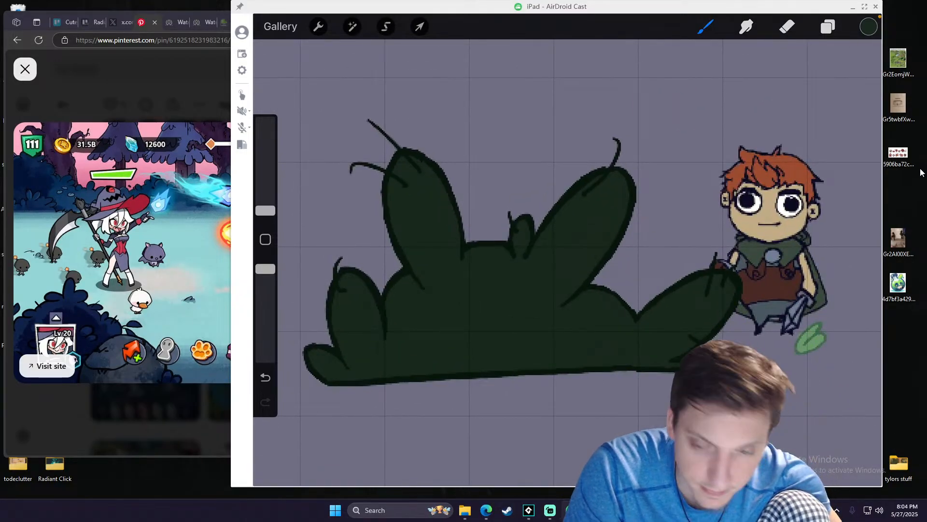
key(XF86AudioLowerVolume)
key(XF86AudioLowerVolume)
key(XF86AudioLowerVolume)
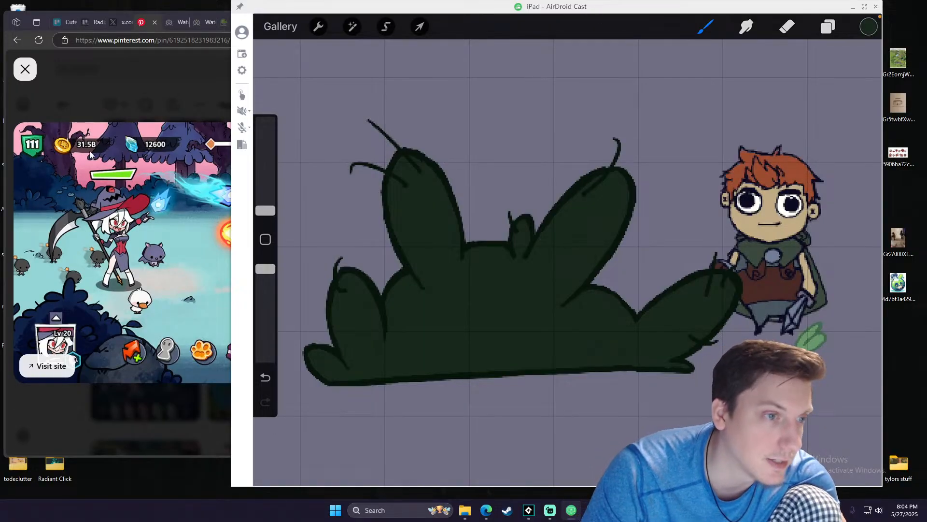
- Look over the wizard battle reference pin at full size in the browser and return to the AirDroid Cast canvas
right_click(43, 187)
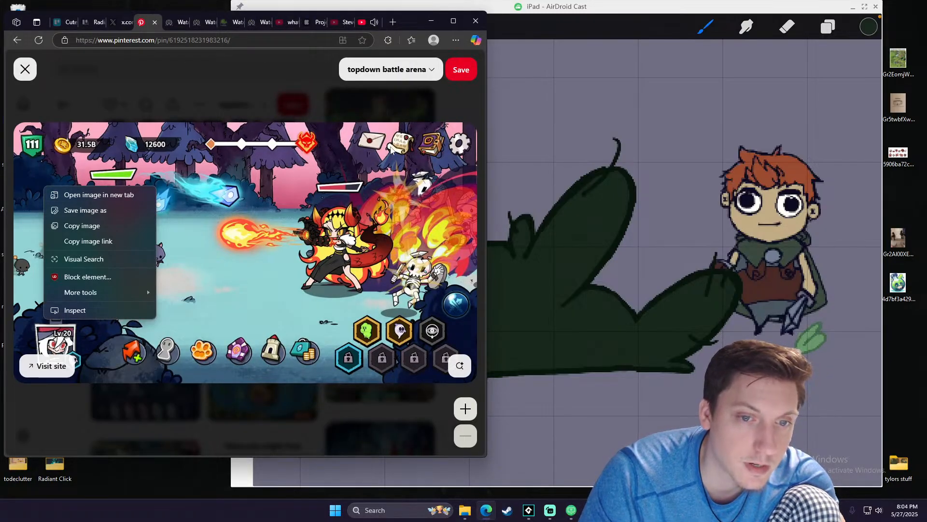
click(303, 54)
click(303, 54)
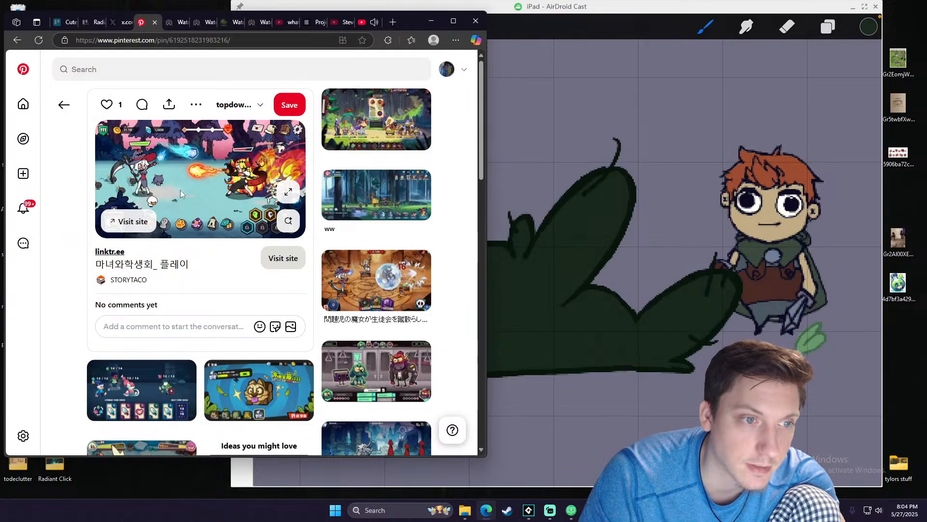
click(251, 214)
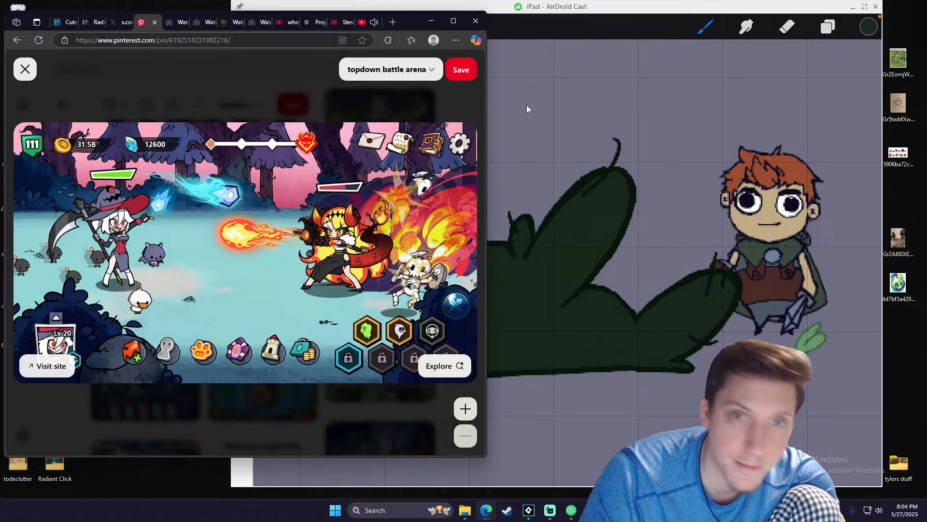
click(659, 42)
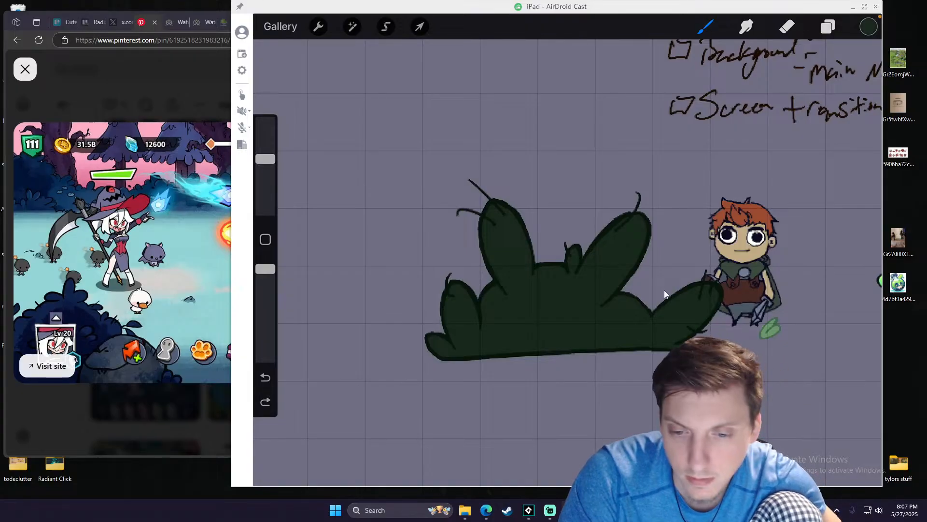
click(551, 509)
click(551, 509)
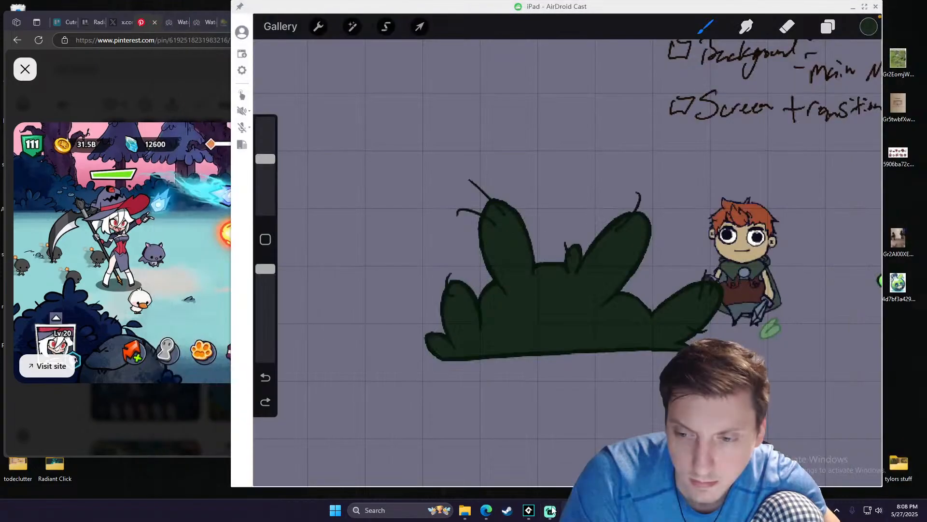
mouse_move(571, 510)
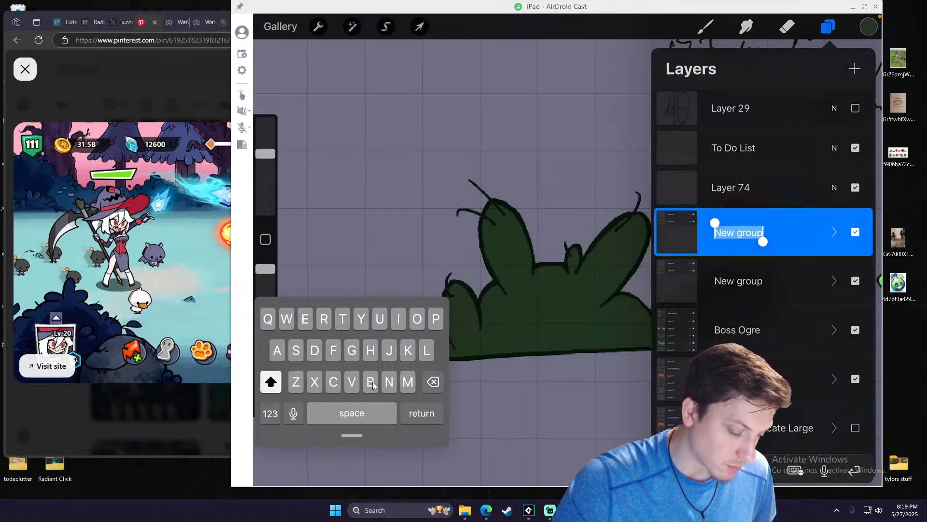
- Rename the upper new layer group as Bush Big and hide it
text(Bush Big)
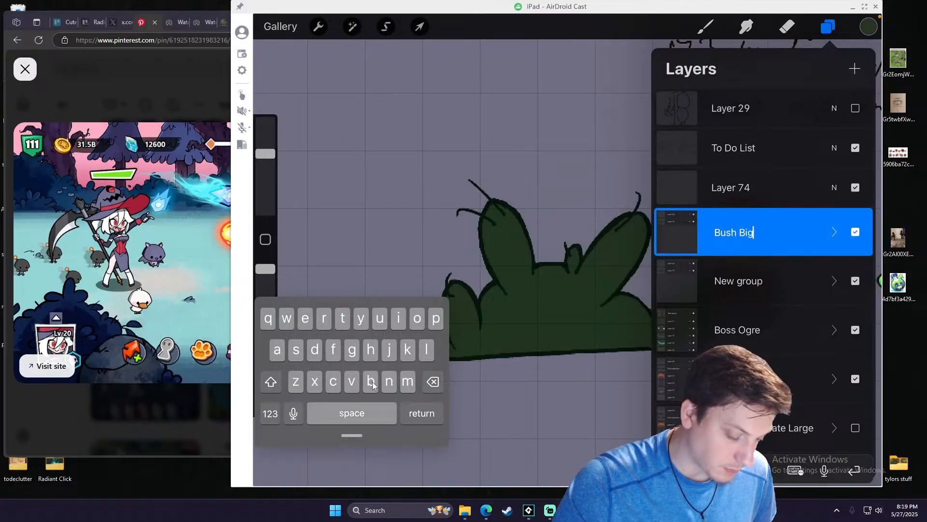
key(Return)
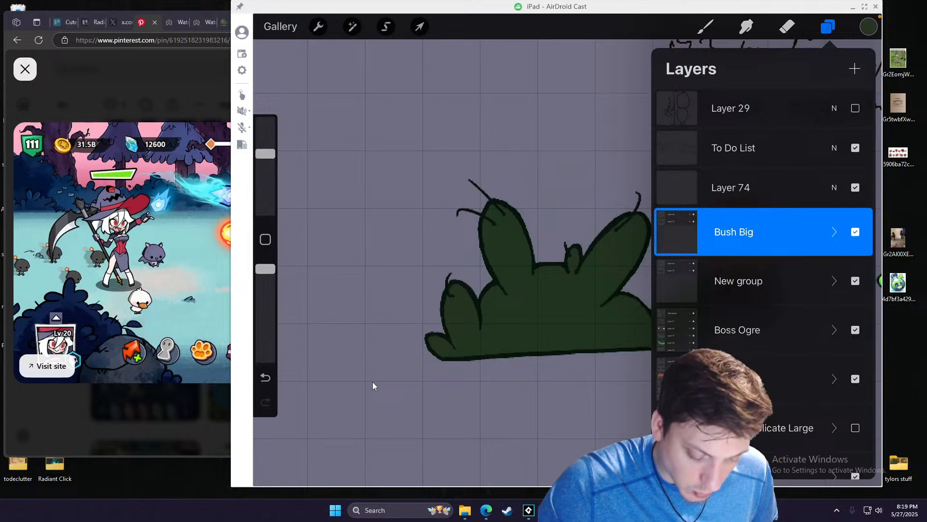
click(856, 232)
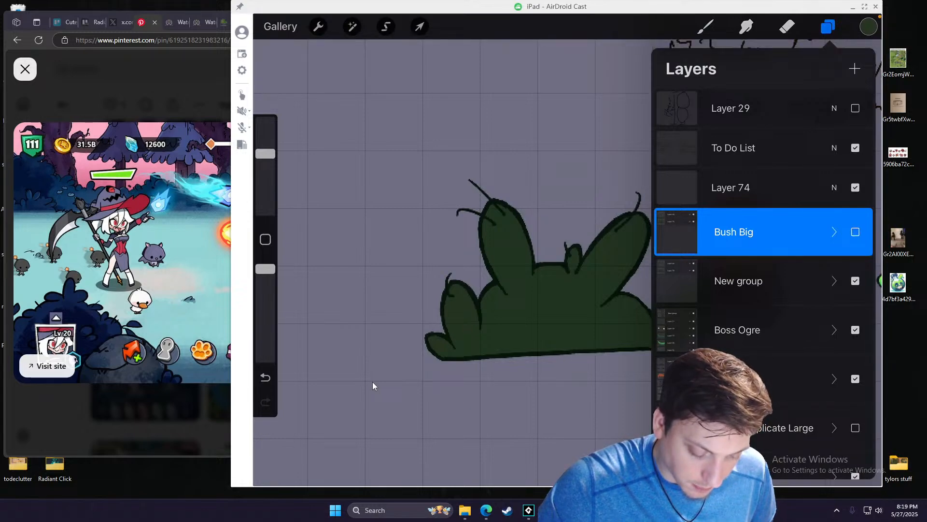
- Rename the remaining new group above Boss Ogre as Bush
click(738, 280)
click(739, 280)
click(604, 248)
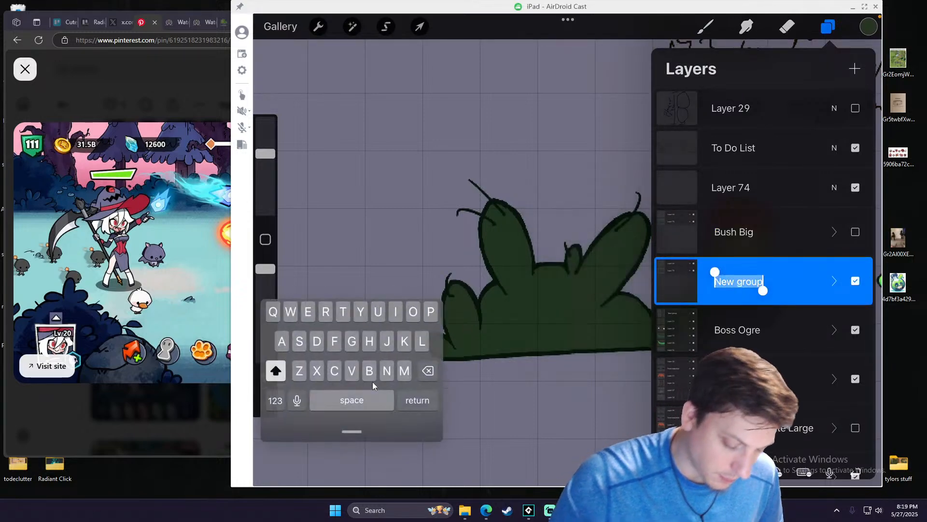
text(Bush)
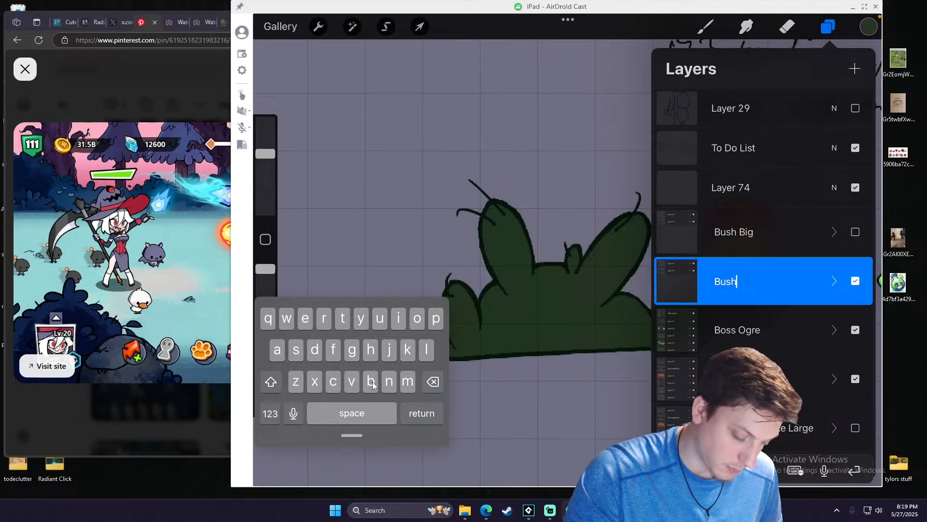
key(Return)
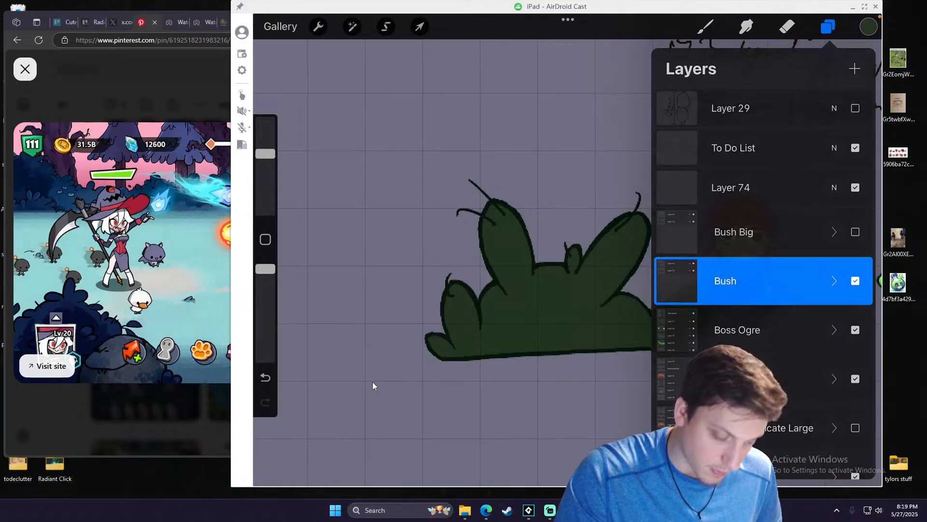
- Scale the Bush group down uniformly until it is slightly smaller than the player character
click(828, 27)
key(v)
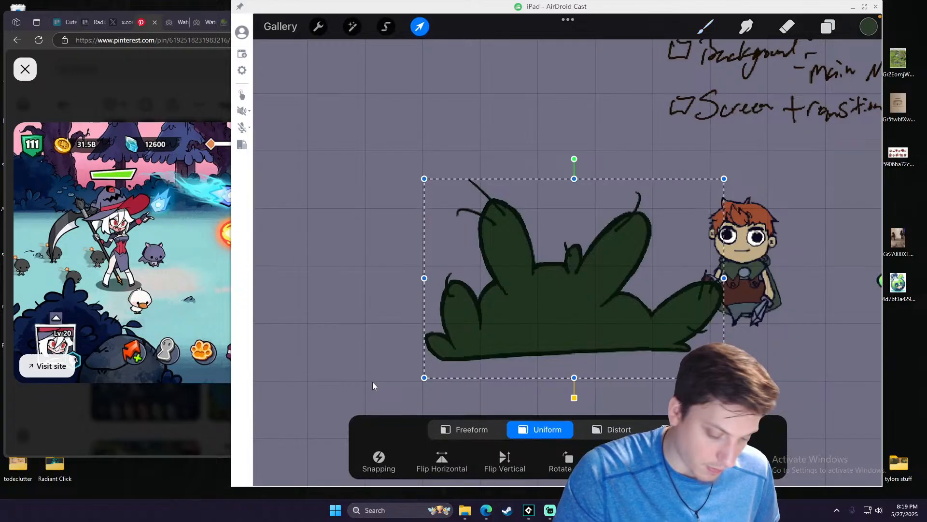
drag(724, 179, 583, 272)
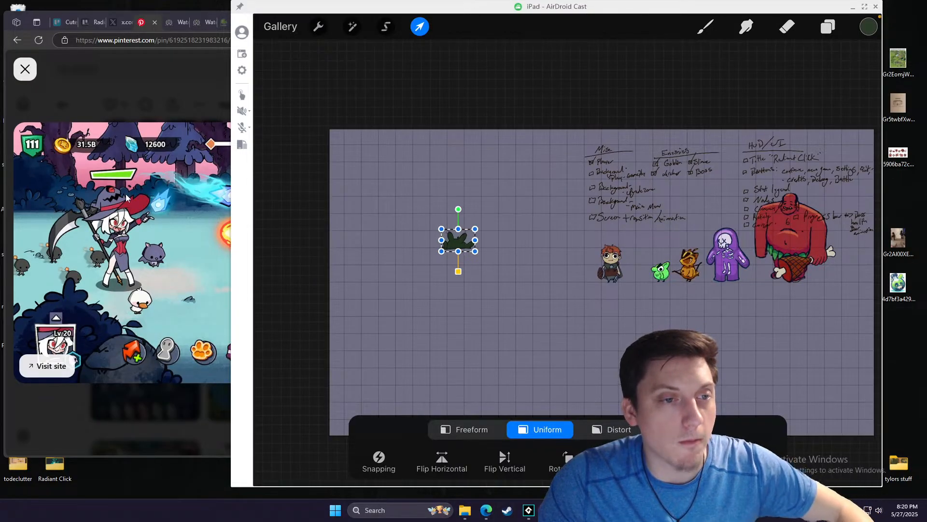
- Switch to the browser, close the enlarged battle pin and examine the related colourful bear characters pin and its suggestions
click(171, 100)
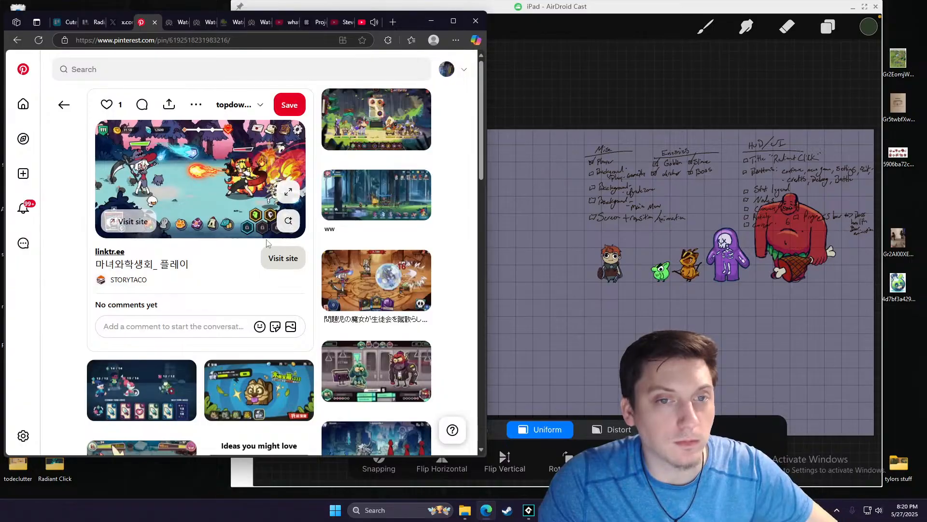
scroll(269, 243, down, 4)
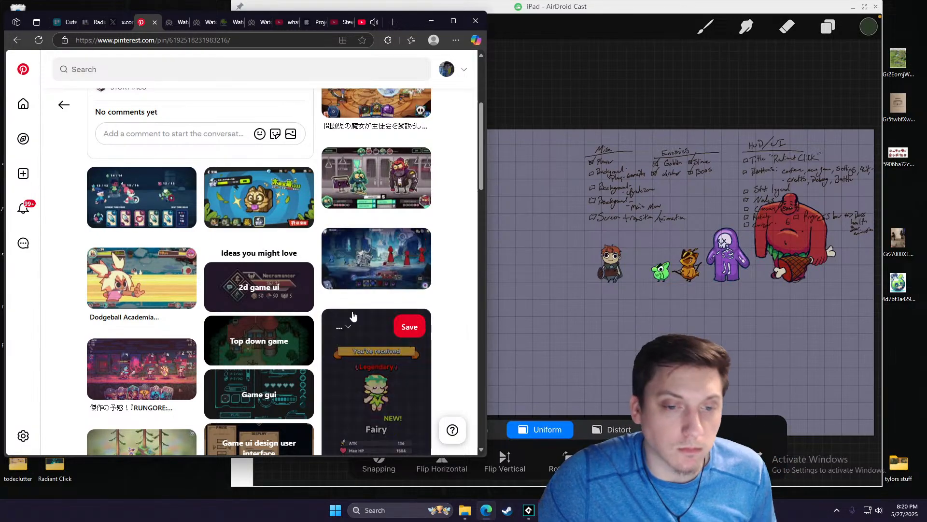
scroll(338, 316, down, 5)
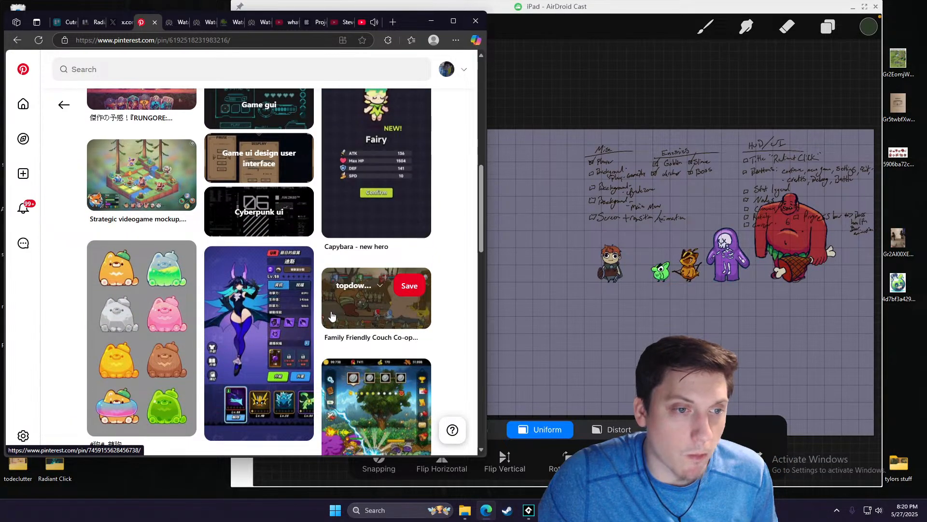
click(169, 289)
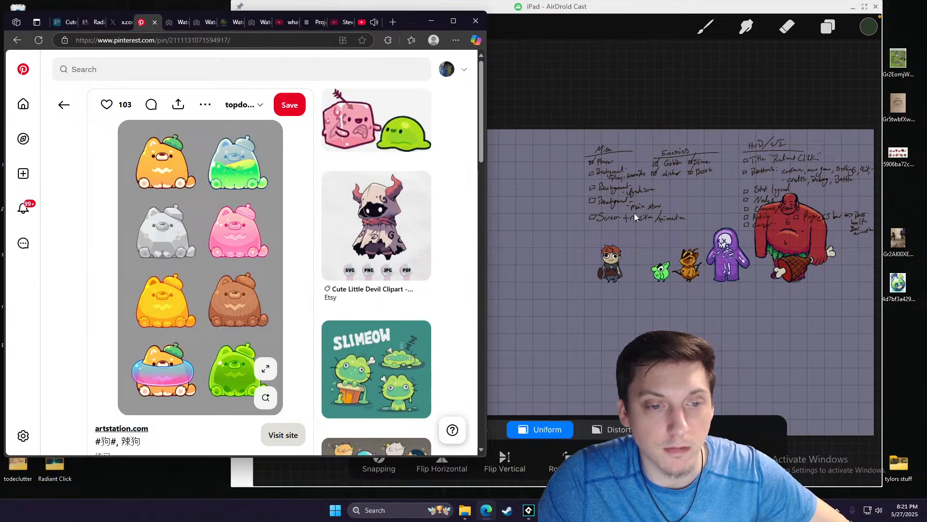
scroll(425, 246, down, 7)
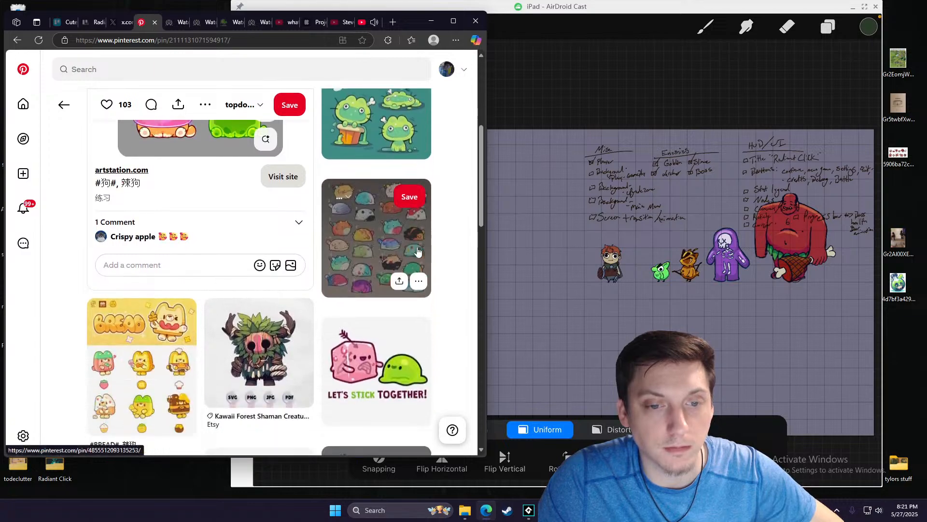
click(425, 242)
scroll(424, 241, down, 8)
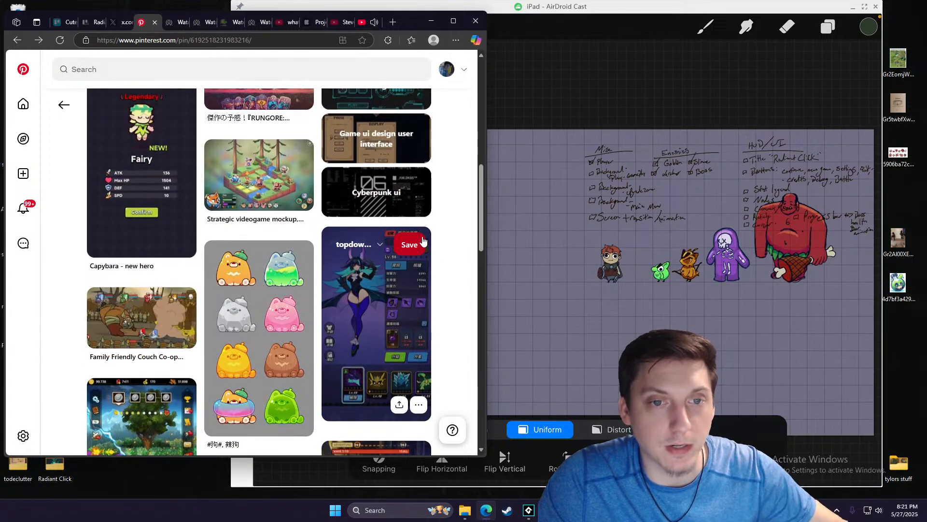
- Browse further related pins, viewing the green boss arena pin and opening its related Wizard of Legend 2 Demo pin as a ground reference
scroll(427, 246, down, 4)
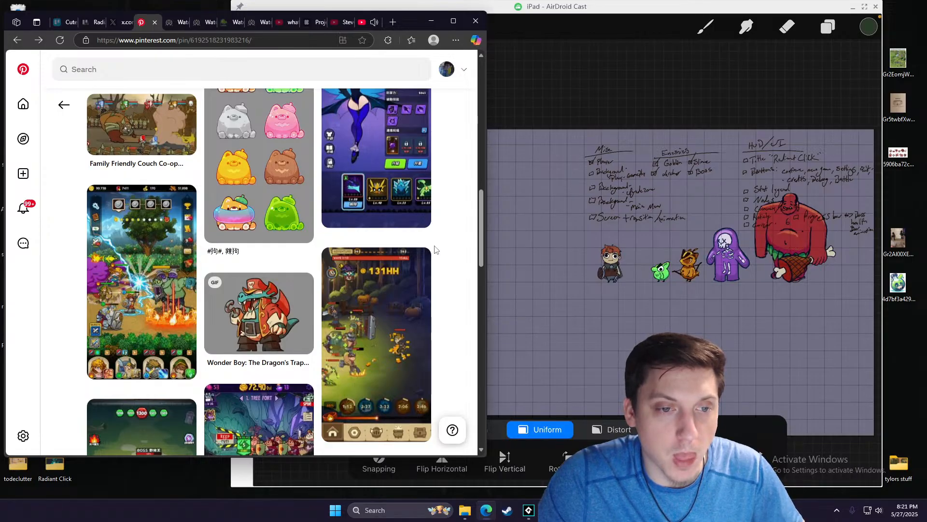
scroll(433, 249, down, 1)
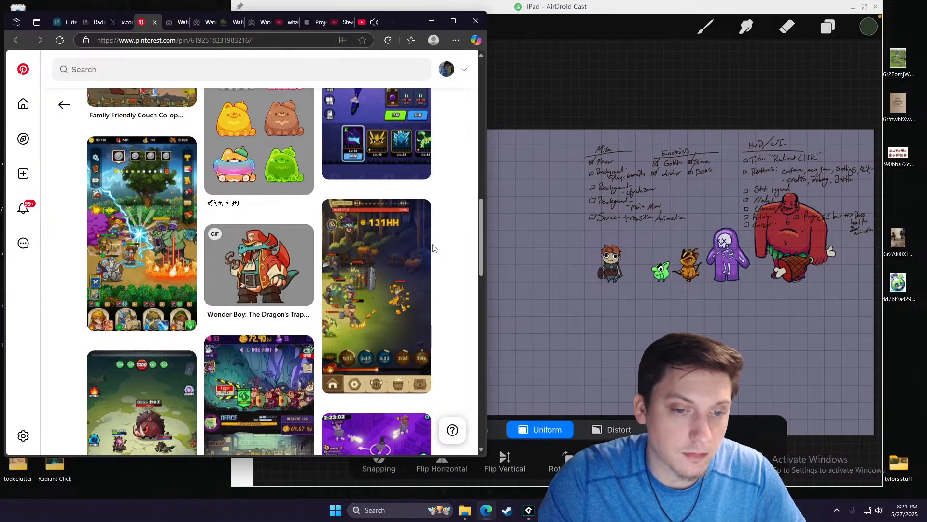
scroll(383, 286, down, 4)
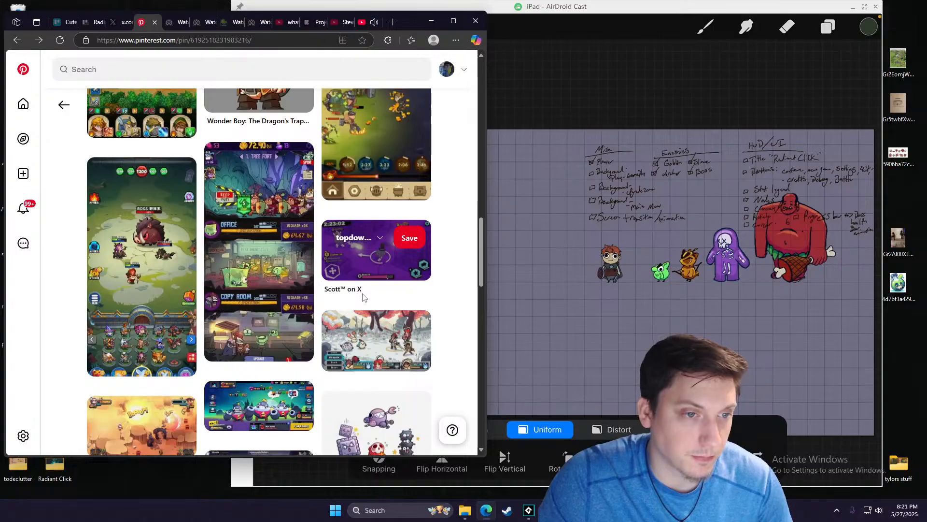
click(152, 259)
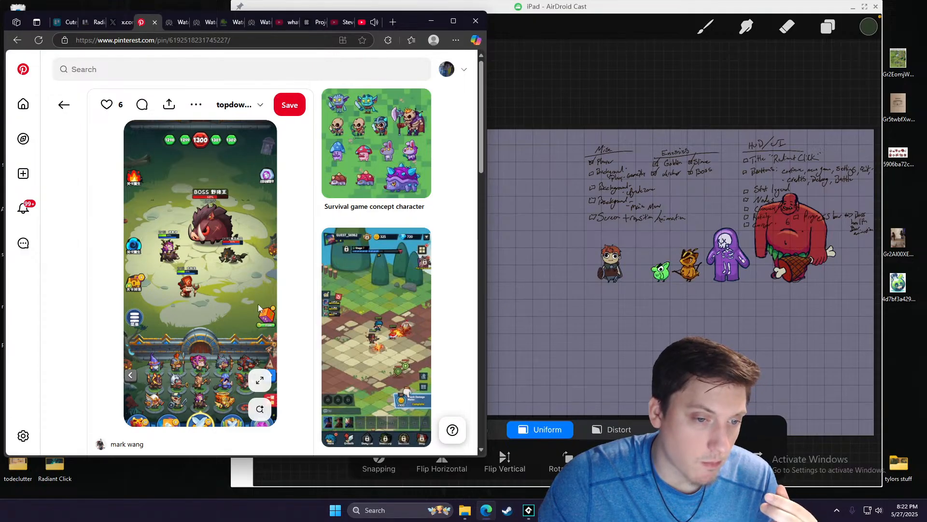
scroll(258, 308, down, 6)
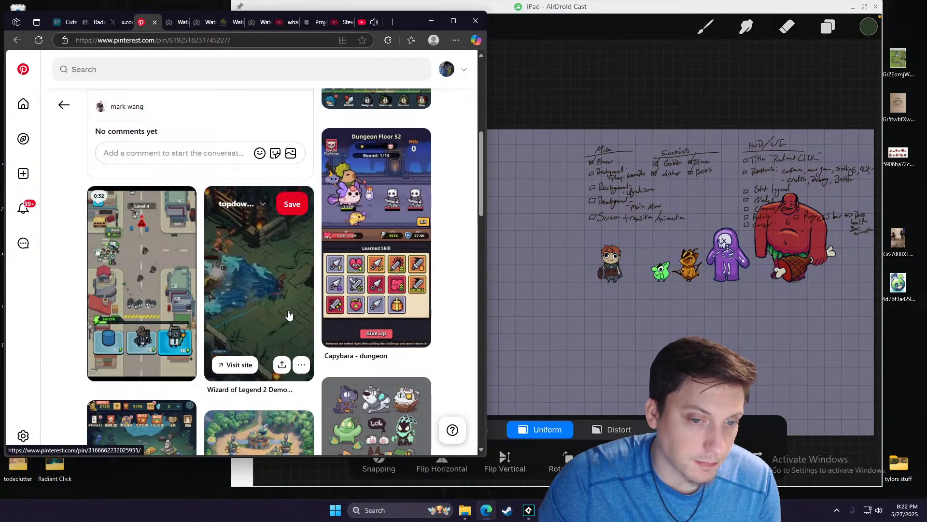
click(289, 315)
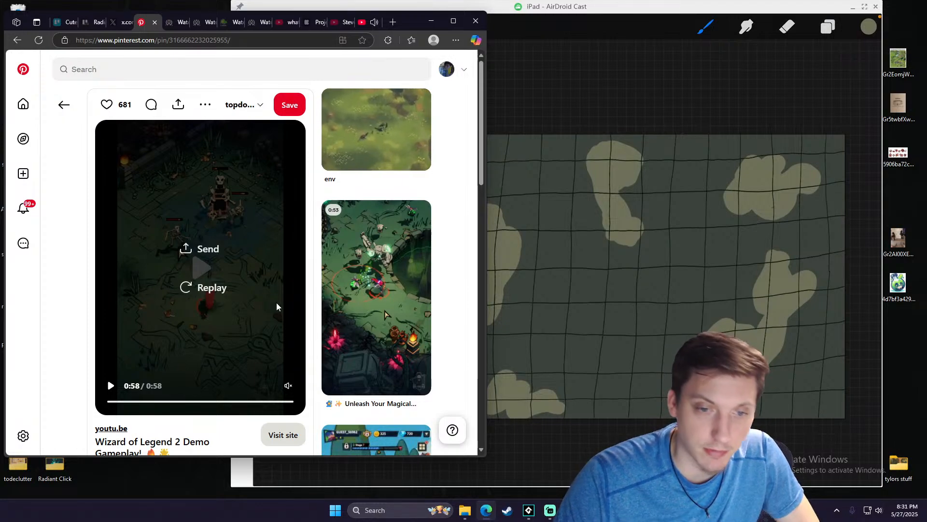
- Bring the AirDroid Cast window with the background drawing back in front of the browser
mouse_move(355, 366)
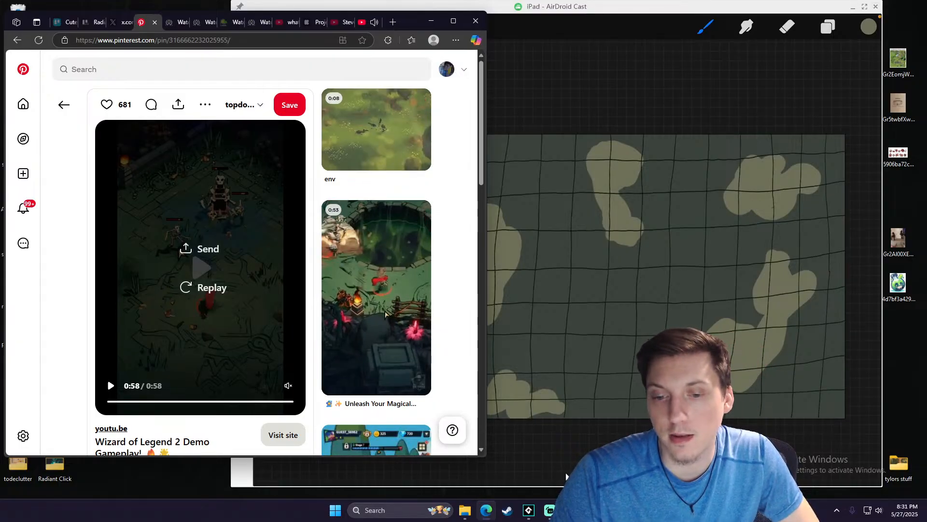
click(571, 510)
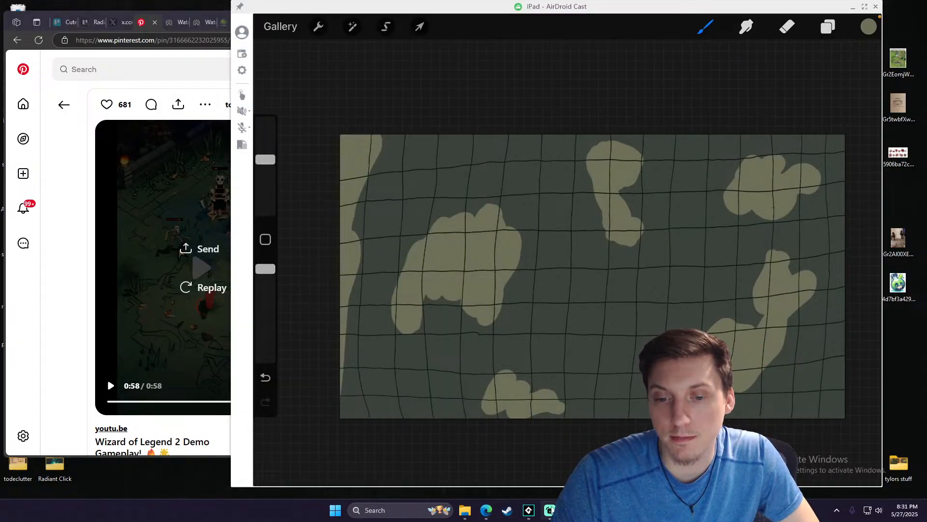